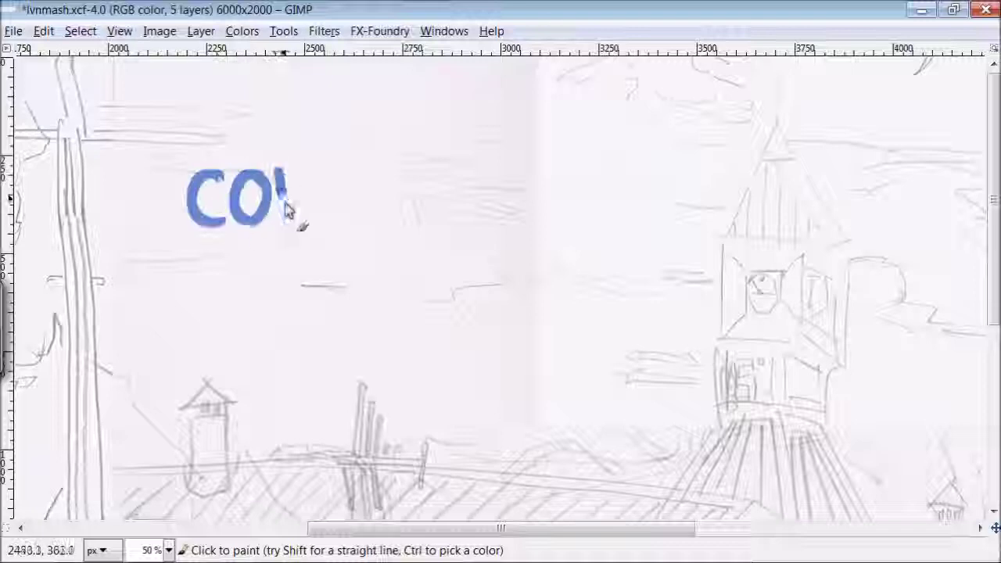
- Hand-letter the blue concept-art title with 'ART:' and 'LEVIN TOWER'
{"action": "left_click_drag", "start_coordinate": [557, 174], "coordinate": [651, 223]}
{"action": "left_click_drag", "start_coordinate": [202, 291], "coordinate": [234, 338]}
{"action": "mouse_move", "coordinate": [274, 283]}
{"action": "left_mouse_down"}
{"action": "mouse_move", "coordinate": [270, 327]}
{"action": "mouse_move", "coordinate": [331, 315]}
{"action": "left_mouse_up"}
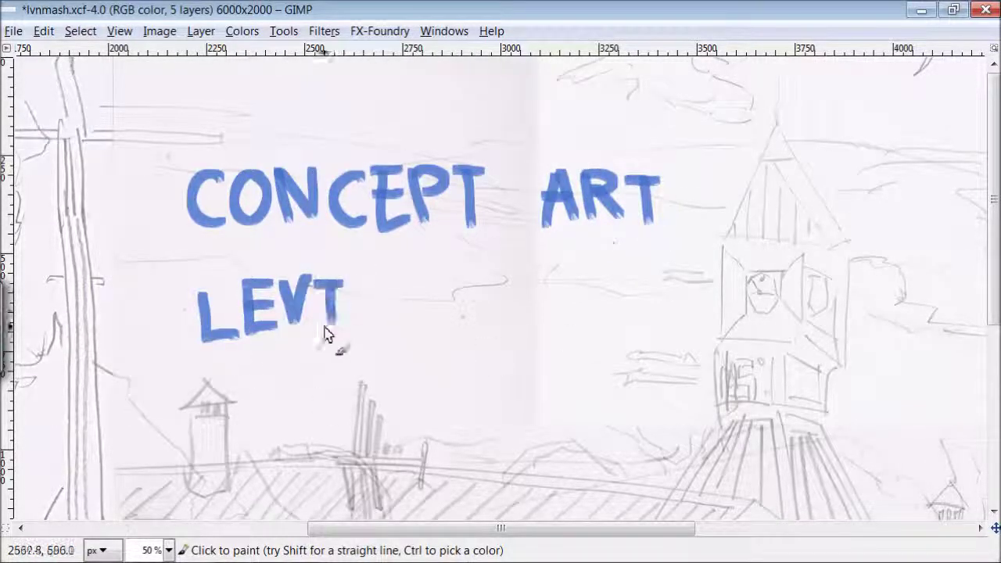
{"action": "left_click_drag", "start_coordinate": [356, 278], "coordinate": [389, 315]}
{"action": "left_click_drag", "start_coordinate": [438, 280], "coordinate": [606, 330]}
{"action": "left_click_drag", "start_coordinate": [583, 280], "coordinate": [606, 283]}
{"action": "left_click_drag", "start_coordinate": [583, 305], "coordinate": [603, 307]}
{"action": "left_click_drag", "start_coordinate": [622, 281], "coordinate": [654, 329]}
{"action": "left_click_drag", "start_coordinate": [679, 187], "coordinate": [683, 196]}
{"action": "left_click_drag", "start_coordinate": [679, 213], "coordinate": [682, 221]}
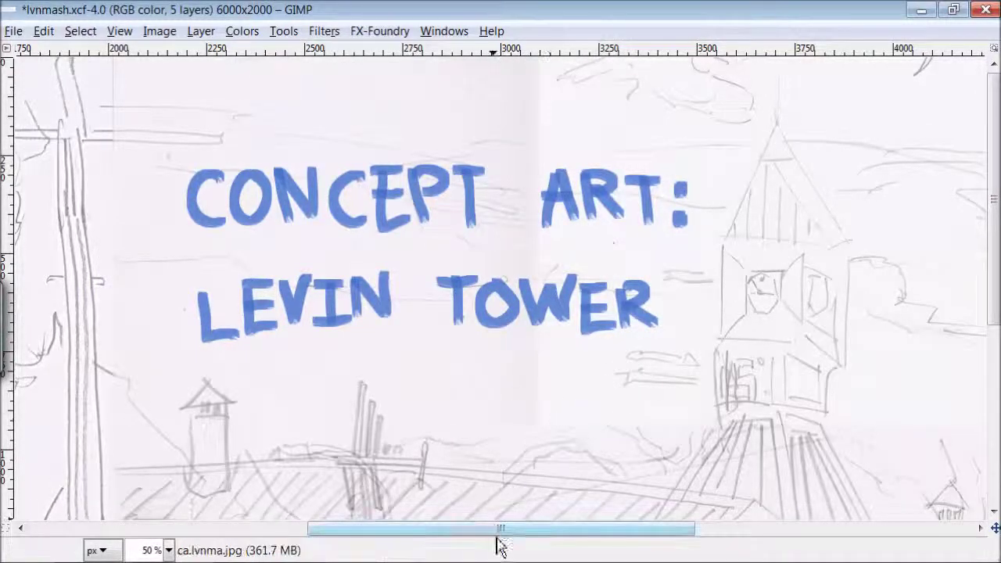
- Paint 'Pencil drawing' in blue as the note's first line
{"action": "left_click_drag", "start_coordinate": [160, 178], "coordinate": [194, 210]}
{"action": "mouse_move", "coordinate": [199, 211]}
{"action": "left_mouse_down"}
{"action": "mouse_move", "coordinate": [235, 235]}
{"action": "mouse_move", "coordinate": [269, 234]}
{"action": "left_mouse_up"}
{"action": "left_click_drag", "start_coordinate": [321, 192], "coordinate": [317, 234]}
{"action": "mouse_move", "coordinate": [338, 227]}
{"action": "left_mouse_down"}
{"action": "mouse_move", "coordinate": [342, 182]}
{"action": "mouse_move", "coordinate": [365, 228]}
{"action": "left_mouse_up"}
{"action": "left_click_drag", "start_coordinate": [470, 204], "coordinate": [603, 246]}
{"action": "mouse_move", "coordinate": [619, 204]}
{"action": "left_mouse_down"}
{"action": "mouse_move", "coordinate": [711, 232]}
{"action": "mouse_move", "coordinate": [665, 274]}
{"action": "left_mouse_up"}
- Paint 'is 3 drawings' on the note's second line
{"action": "mouse_move", "coordinate": [180, 317]}
{"action": "left_mouse_down"}
{"action": "mouse_move", "coordinate": [179, 280]}
{"action": "mouse_move", "coordinate": [192, 317]}
{"action": "left_mouse_up"}
{"action": "left_click_drag", "start_coordinate": [293, 266], "coordinate": [302, 317]}
{"action": "left_click_drag", "start_coordinate": [438, 293], "coordinate": [442, 259]}
{"action": "mouse_move", "coordinate": [462, 286]}
{"action": "left_mouse_down"}
{"action": "mouse_move", "coordinate": [493, 317]}
{"action": "mouse_move", "coordinate": [626, 317]}
{"action": "left_mouse_up"}
{"action": "left_click_drag", "start_coordinate": [657, 298], "coordinate": [655, 331]}
{"action": "left_click_drag", "start_coordinate": [692, 285], "coordinate": [673, 333]}
- Paint 'from my sketchbook' on the note's third line
{"action": "left_click_drag", "start_coordinate": [203, 333], "coordinate": [168, 392]}
{"action": "left_click_drag", "start_coordinate": [200, 356], "coordinate": [301, 388]}
{"action": "mouse_move", "coordinate": [364, 387]}
{"action": "left_mouse_down"}
{"action": "mouse_move", "coordinate": [450, 381]}
{"action": "mouse_move", "coordinate": [426, 432]}
{"action": "left_mouse_up"}
{"action": "mouse_move", "coordinate": [559, 368]}
{"action": "left_mouse_down"}
{"action": "mouse_move", "coordinate": [516, 399]}
{"action": "mouse_move", "coordinate": [610, 402]}
{"action": "left_mouse_up"}
{"action": "left_click_drag", "start_coordinate": [634, 367], "coordinate": [688, 403]}
{"action": "left_click_drag", "start_coordinate": [704, 345], "coordinate": [805, 391]}
{"action": "mouse_move", "coordinate": [834, 345]}
{"action": "left_mouse_down"}
{"action": "mouse_move", "coordinate": [828, 403]}
{"action": "mouse_move", "coordinate": [852, 401]}
{"action": "left_mouse_up"}
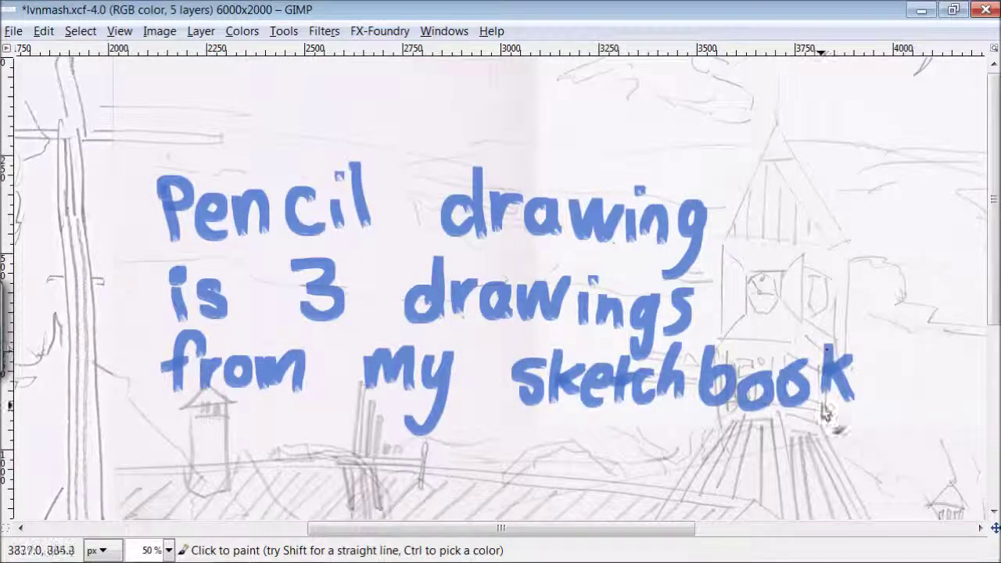
- Finish the note with one more word on a fourth line
{"action": "left_click_drag", "start_coordinate": [349, 470], "coordinate": [429, 466]}
{"action": "mouse_move", "coordinate": [458, 442]}
{"action": "left_mouse_down"}
{"action": "mouse_move", "coordinate": [450, 466]}
{"action": "mouse_move", "coordinate": [467, 469]}
{"action": "left_mouse_up"}
{"action": "left_click_drag", "start_coordinate": [468, 457], "coordinate": [487, 469]}
{"action": "mouse_move", "coordinate": [508, 457]}
{"action": "left_mouse_down"}
{"action": "mouse_move", "coordinate": [534, 469]}
{"action": "mouse_move", "coordinate": [579, 426]}
{"action": "left_mouse_up"}
{"action": "left_click", "coordinate": [594, 469]}
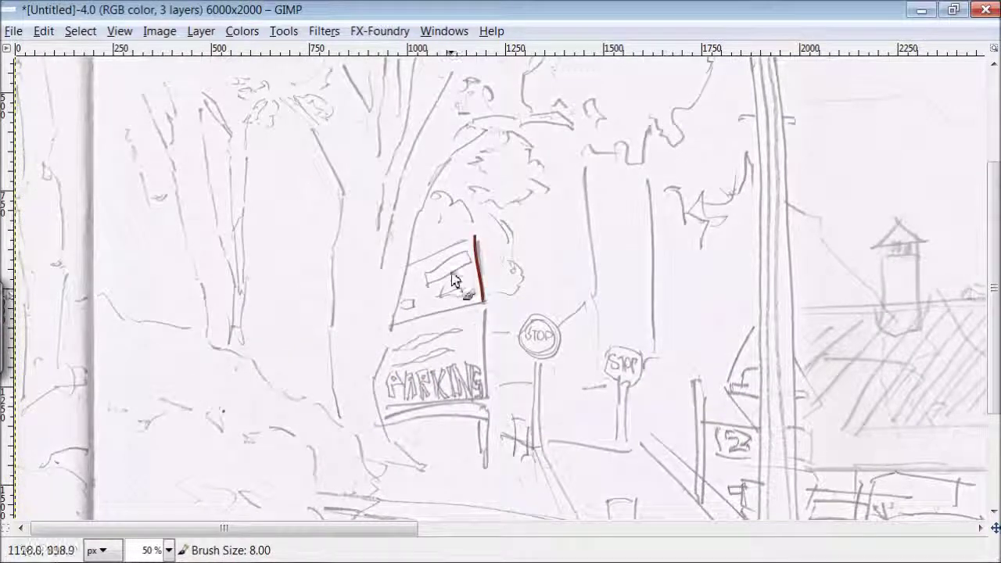
- Ink the billboard's top edge, the right tree trunk and its treetop branches in maroon
{"action": "left_click_drag", "start_coordinate": [474, 241], "coordinate": [414, 266]}
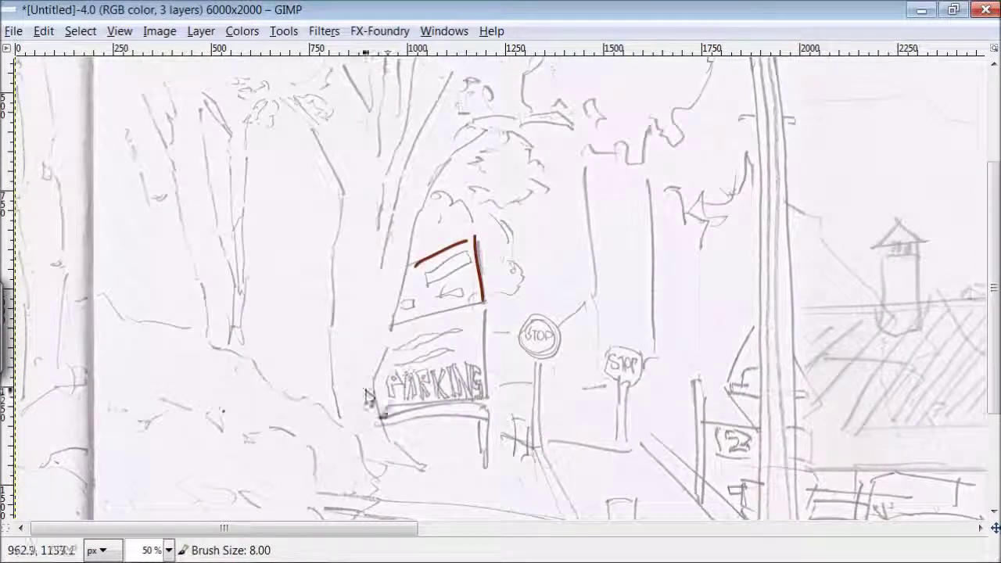
{"action": "mouse_move", "coordinate": [487, 131]}
{"action": "left_mouse_down"}
{"action": "mouse_move", "coordinate": [413, 235]}
{"action": "mouse_move", "coordinate": [390, 327]}
{"action": "mouse_move", "coordinate": [389, 446]}
{"action": "mouse_move", "coordinate": [439, 466]}
{"action": "mouse_move", "coordinate": [375, 463]}
{"action": "left_mouse_up"}
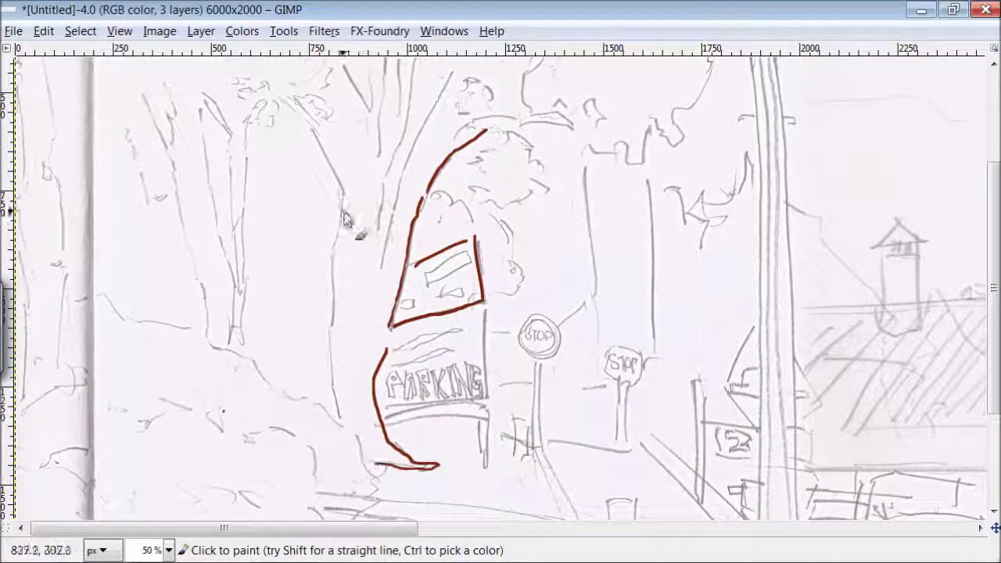
{"action": "left_click_drag", "start_coordinate": [338, 285], "coordinate": [336, 383]}
{"action": "left_click_drag", "start_coordinate": [307, 127], "coordinate": [344, 194]}
{"action": "mouse_move", "coordinate": [342, 68]}
{"action": "left_mouse_down"}
{"action": "mouse_move", "coordinate": [368, 118]}
{"action": "mouse_move", "coordinate": [371, 76]}
{"action": "mouse_move", "coordinate": [377, 152]}
{"action": "left_mouse_up"}
{"action": "left_click_drag", "start_coordinate": [401, 78], "coordinate": [398, 132]}
{"action": "left_click_drag", "start_coordinate": [412, 64], "coordinate": [406, 135]}
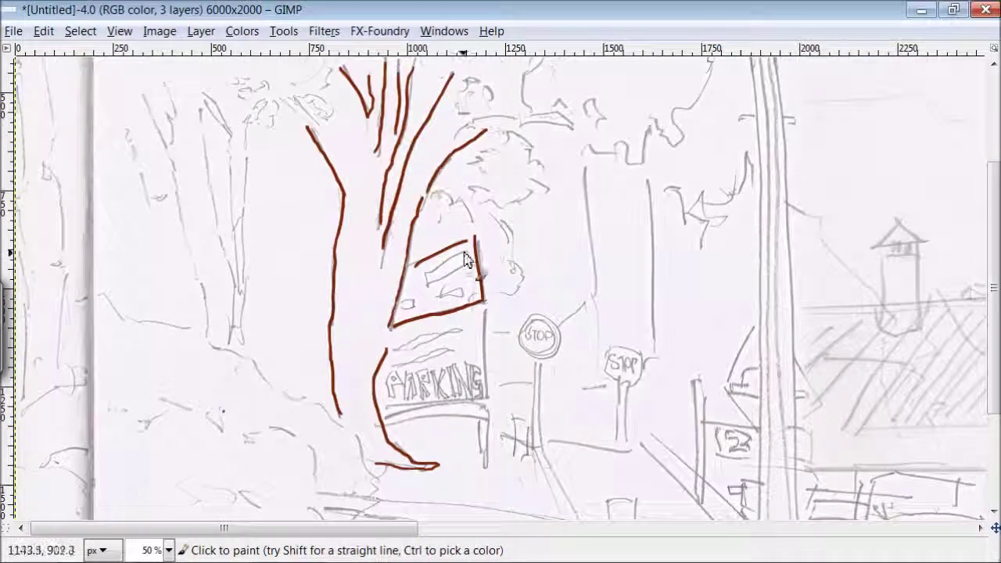
- Ink the billboard's small panels and the lines beneath the PARKING sign
{"action": "left_click_drag", "start_coordinate": [443, 291], "coordinate": [461, 297]}
{"action": "left_click_drag", "start_coordinate": [401, 302], "coordinate": [413, 307]}
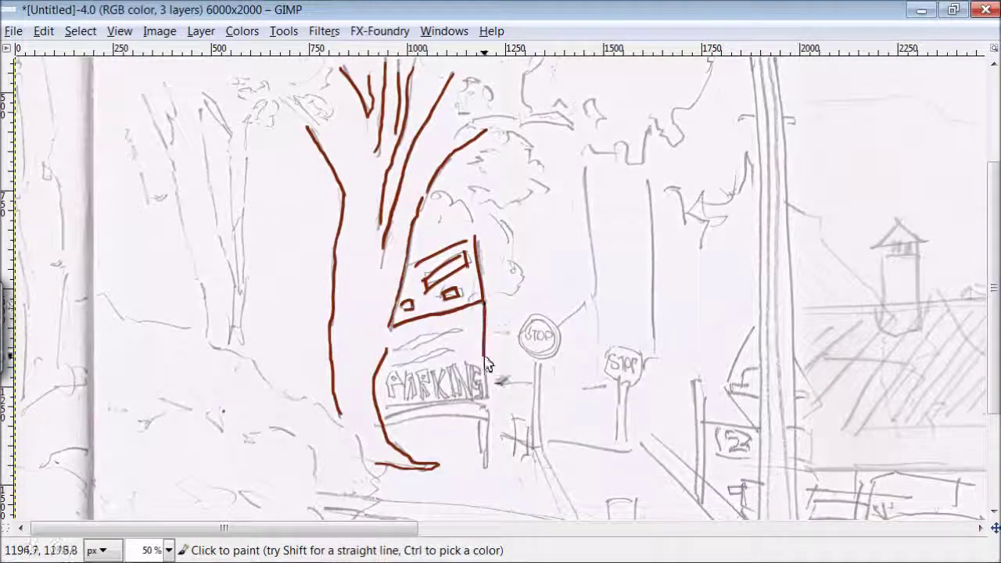
{"action": "left_click_drag", "start_coordinate": [487, 402], "coordinate": [381, 409]}
{"action": "mouse_move", "coordinate": [485, 415]}
{"action": "left_mouse_down"}
{"action": "mouse_move", "coordinate": [383, 419]}
{"action": "mouse_move", "coordinate": [483, 461]}
{"action": "left_mouse_up"}
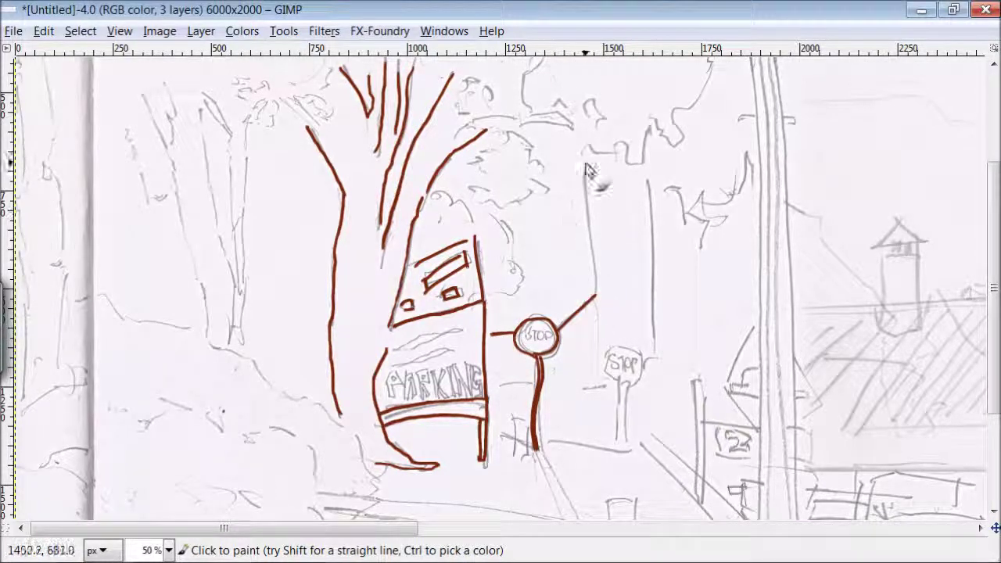
- Outline the second STOP sign, its poles, a small post, nearby bushes and the left ground contour
{"action": "left_click_drag", "start_coordinate": [618, 349], "coordinate": [620, 350]}
{"action": "left_click_drag", "start_coordinate": [626, 383], "coordinate": [616, 420]}
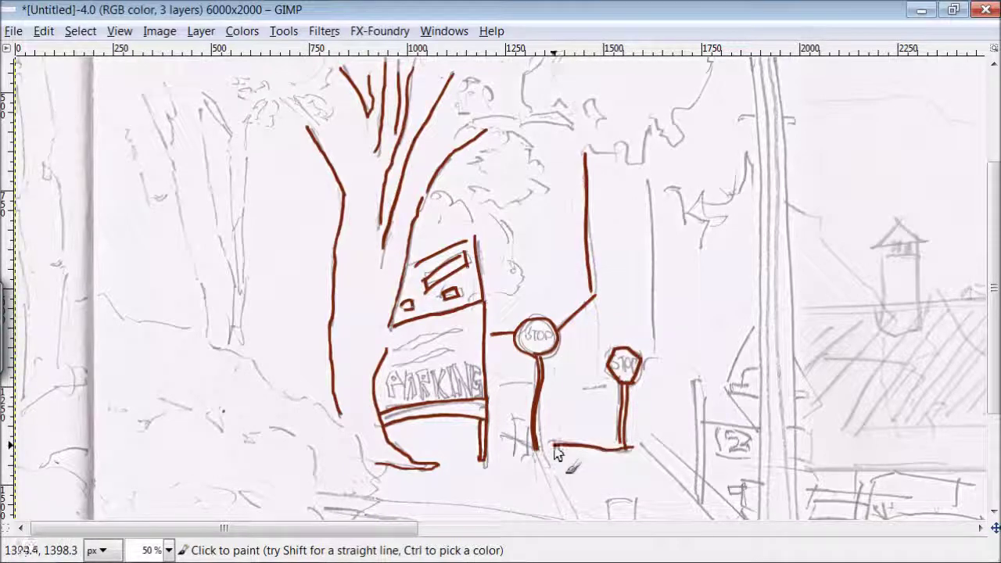
{"action": "mouse_move", "coordinate": [554, 475]}
{"action": "left_mouse_down"}
{"action": "mouse_move", "coordinate": [579, 517]}
{"action": "mouse_move", "coordinate": [632, 518]}
{"action": "left_mouse_up"}
{"action": "left_click_drag", "start_coordinate": [375, 466], "coordinate": [383, 489]}
{"action": "left_click_drag", "start_coordinate": [351, 434], "coordinate": [369, 494]}
{"action": "left_click_drag", "start_coordinate": [188, 329], "coordinate": [79, 303]}
- Outline the left tree's trunk and ink its branches
{"action": "left_click_drag", "start_coordinate": [249, 127], "coordinate": [240, 285]}
{"action": "left_click_drag", "start_coordinate": [230, 174], "coordinate": [239, 281]}
{"action": "left_click_drag", "start_coordinate": [200, 106], "coordinate": [220, 228]}
{"action": "left_click_drag", "start_coordinate": [174, 185], "coordinate": [208, 323]}
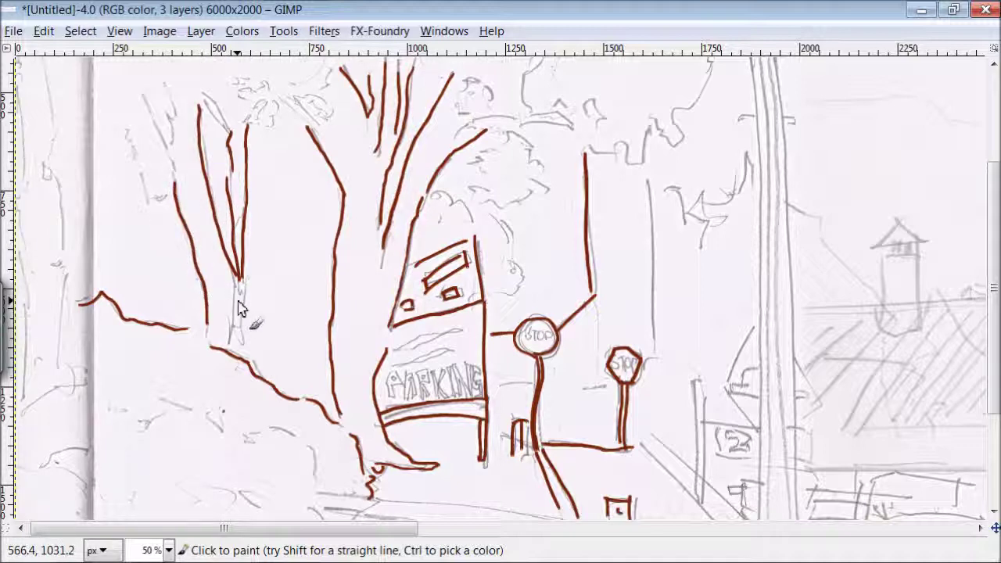
{"action": "left_click_drag", "start_coordinate": [165, 194], "coordinate": [116, 129]}
{"action": "left_click_drag", "start_coordinate": [144, 92], "coordinate": [166, 181]}
{"action": "left_click_drag", "start_coordinate": [168, 73], "coordinate": [177, 149]}
{"action": "left_click_drag", "start_coordinate": [205, 98], "coordinate": [235, 126]}
{"action": "mouse_move", "coordinate": [235, 82]}
{"action": "left_mouse_down"}
{"action": "mouse_move", "coordinate": [251, 118]}
{"action": "mouse_move", "coordinate": [324, 117]}
{"action": "left_mouse_up"}
- Ink twigs and bush strokes across the lower-left ground
{"action": "left_click_drag", "start_coordinate": [254, 432], "coordinate": [301, 485]}
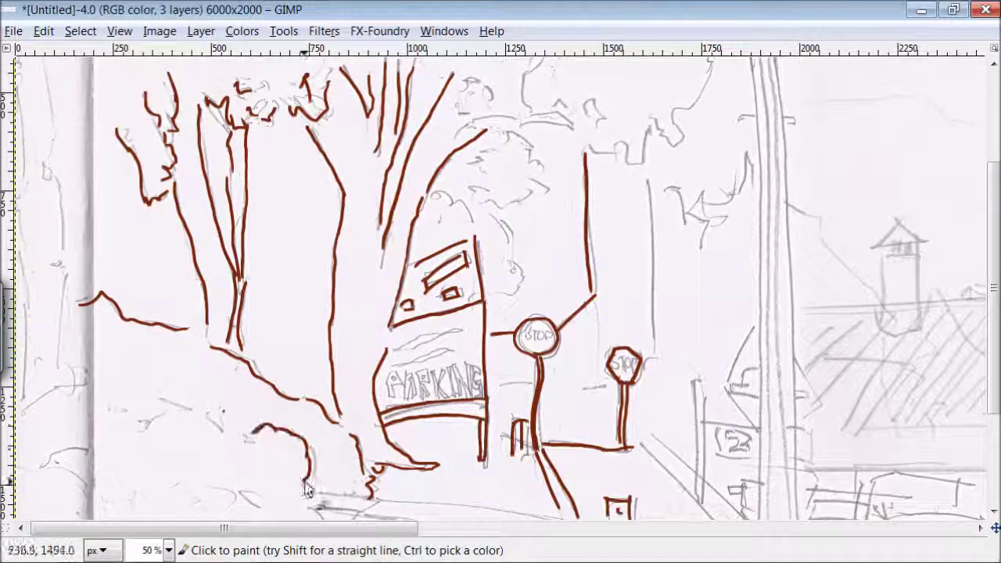
{"action": "left_click_drag", "start_coordinate": [221, 428], "coordinate": [258, 448]}
{"action": "left_click_drag", "start_coordinate": [141, 411], "coordinate": [200, 419]}
{"action": "left_click_drag", "start_coordinate": [135, 434], "coordinate": [168, 427]}
{"action": "mouse_move", "coordinate": [102, 419]}
{"action": "left_mouse_down"}
{"action": "mouse_move", "coordinate": [63, 376]}
{"action": "mouse_move", "coordinate": [133, 392]}
{"action": "left_mouse_up"}
{"action": "left_click_drag", "start_coordinate": [313, 438], "coordinate": [337, 477]}
{"action": "left_click_drag", "start_coordinate": [195, 359], "coordinate": [258, 415]}
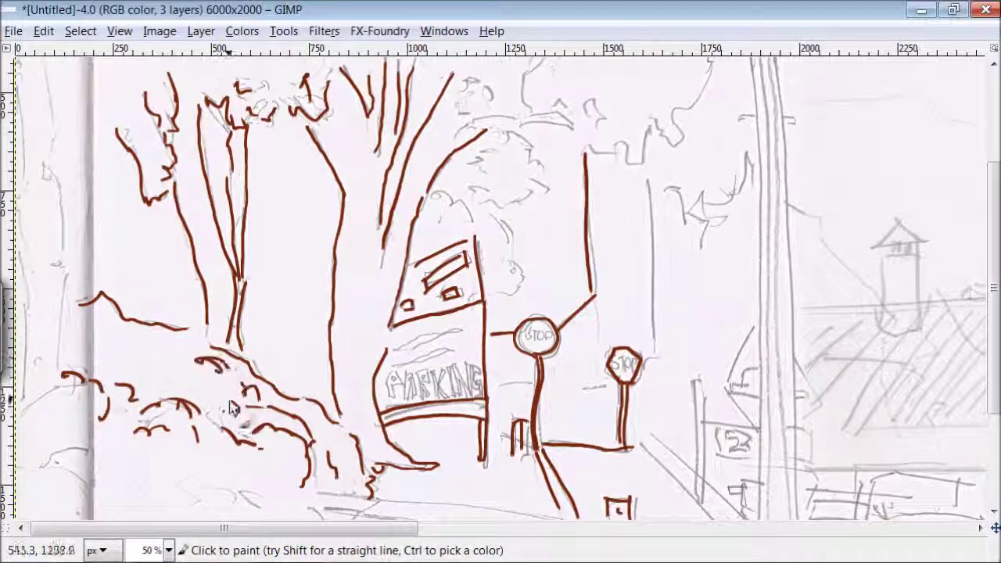
{"action": "left_click_drag", "start_coordinate": [176, 387], "coordinate": [235, 426]}
{"action": "left_click_drag", "start_coordinate": [165, 338], "coordinate": [203, 368]}
- Ink foliage squiggles beside and above the billboard
{"action": "mouse_move", "coordinate": [497, 266]}
{"action": "left_mouse_down"}
{"action": "mouse_move", "coordinate": [496, 295]}
{"action": "mouse_move", "coordinate": [508, 293]}
{"action": "left_mouse_up"}
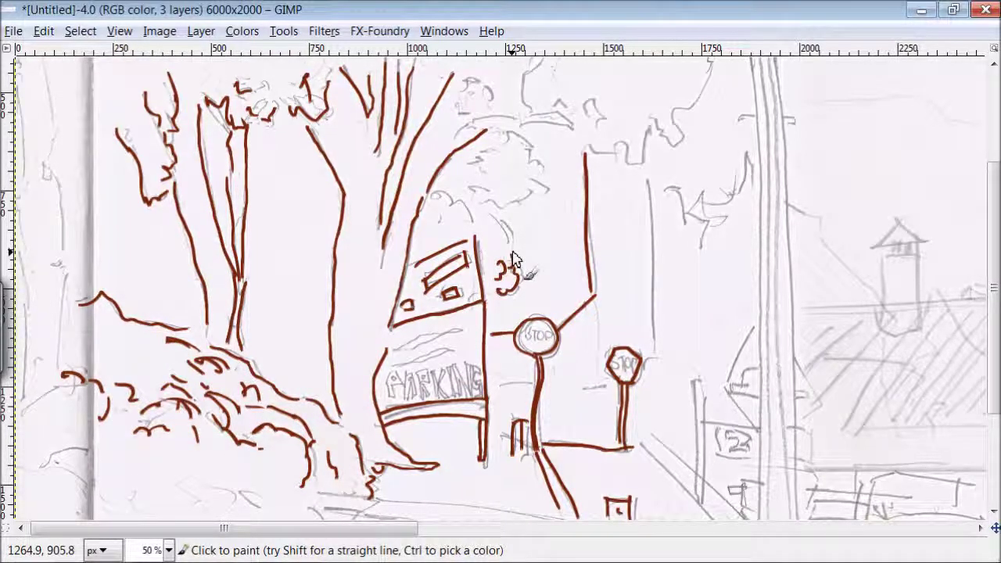
{"action": "left_click_drag", "start_coordinate": [467, 227], "coordinate": [430, 235]}
{"action": "left_click_drag", "start_coordinate": [479, 207], "coordinate": [513, 255]}
{"action": "mouse_move", "coordinate": [512, 195]}
{"action": "left_mouse_down"}
{"action": "mouse_move", "coordinate": [548, 168]}
{"action": "mouse_move", "coordinate": [491, 154]}
{"action": "mouse_move", "coordinate": [540, 188]}
{"action": "left_mouse_up"}
- Finish the treetop foliage and ink the utility pole, undoing one short stroke
{"action": "mouse_move", "coordinate": [461, 125]}
{"action": "left_mouse_down"}
{"action": "mouse_move", "coordinate": [520, 115]}
{"action": "mouse_move", "coordinate": [485, 78]}
{"action": "mouse_move", "coordinate": [579, 97]}
{"action": "mouse_move", "coordinate": [619, 156]}
{"action": "mouse_move", "coordinate": [673, 125]}
{"action": "mouse_move", "coordinate": [708, 66]}
{"action": "mouse_move", "coordinate": [633, 117]}
{"action": "mouse_move", "coordinate": [606, 86]}
{"action": "mouse_move", "coordinate": [638, 118]}
{"action": "left_mouse_up"}
{"action": "left_click_drag", "start_coordinate": [657, 305], "coordinate": [655, 356]}
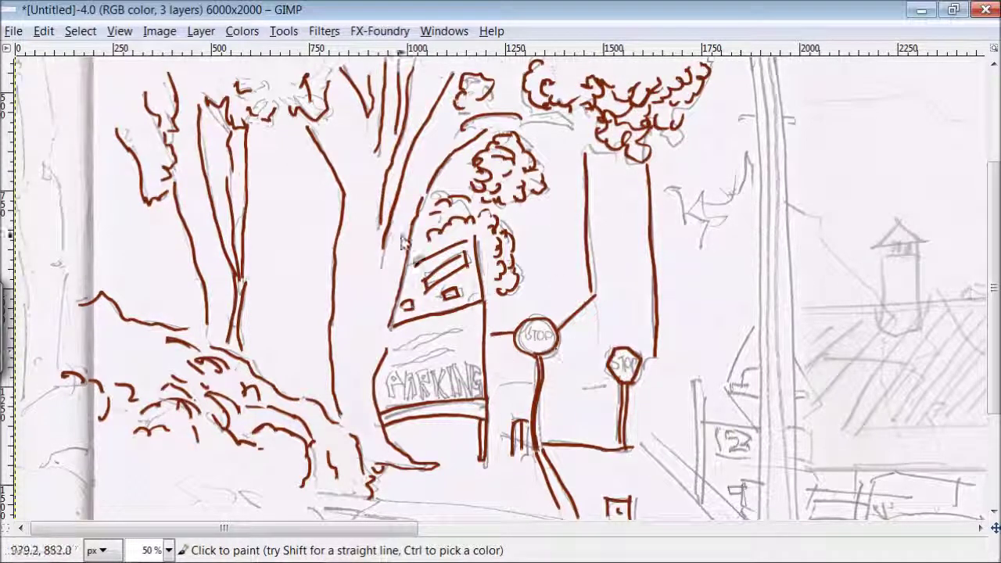
{"action": "left_click", "coordinate": [43, 30]}
{"action": "left_click", "coordinate": [63, 47]}
{"action": "left_click_drag", "start_coordinate": [754, 59], "coordinate": [757, 518]}
{"action": "mouse_move", "coordinate": [773, 59]}
{"action": "left_mouse_down"}
{"action": "mouse_move", "coordinate": [794, 386]}
{"action": "mouse_move", "coordinate": [792, 516]}
{"action": "left_mouse_up"}
{"action": "left_click_drag", "start_coordinate": [882, 252], "coordinate": [892, 332]}
- Outline the chimney, building edge, 23 sign, fence and roof line, then pan right
{"action": "mouse_move", "coordinate": [916, 255]}
{"action": "left_mouse_down"}
{"action": "mouse_move", "coordinate": [917, 332]}
{"action": "mouse_move", "coordinate": [880, 327]}
{"action": "mouse_move", "coordinate": [894, 265]}
{"action": "left_mouse_up"}
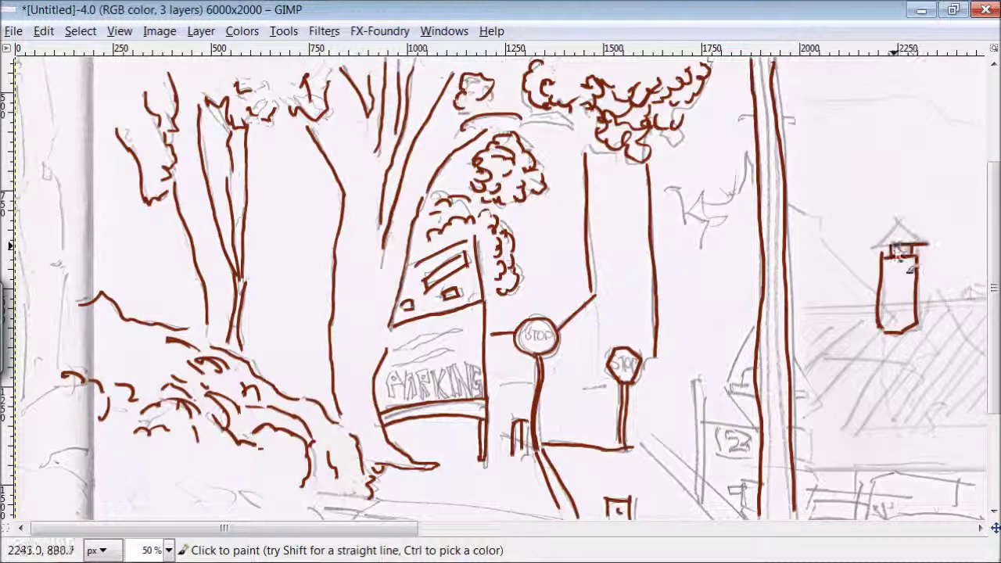
{"action": "mouse_move", "coordinate": [755, 321]}
{"action": "left_mouse_down"}
{"action": "mouse_move", "coordinate": [726, 384]}
{"action": "mouse_move", "coordinate": [753, 387]}
{"action": "left_mouse_up"}
{"action": "left_click_drag", "start_coordinate": [718, 429], "coordinate": [756, 452]}
{"action": "mouse_move", "coordinate": [693, 381]}
{"action": "left_mouse_down"}
{"action": "mouse_move", "coordinate": [704, 501]}
{"action": "mouse_move", "coordinate": [758, 481]}
{"action": "left_mouse_up"}
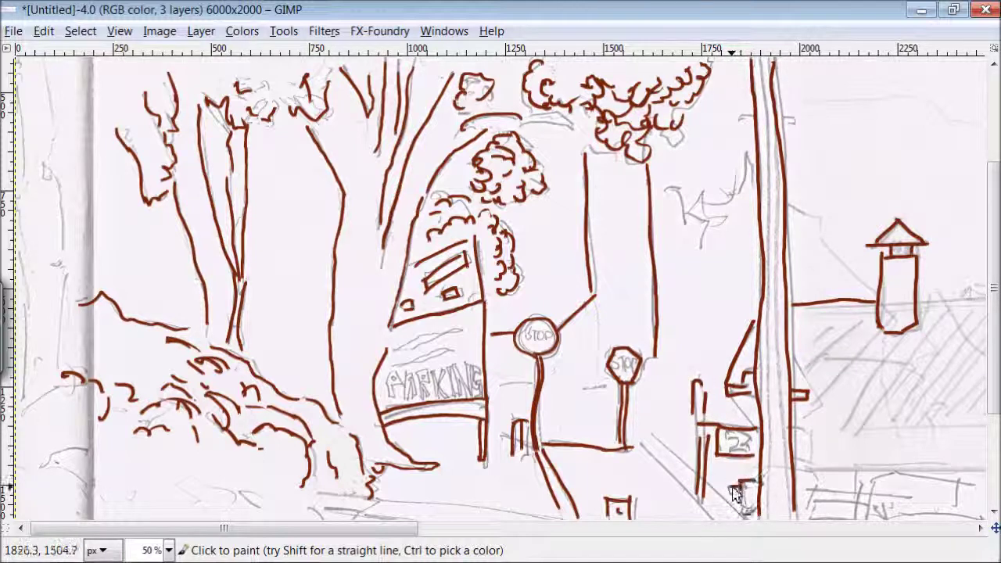
{"action": "left_click_drag", "start_coordinate": [980, 470], "coordinate": [923, 473]}
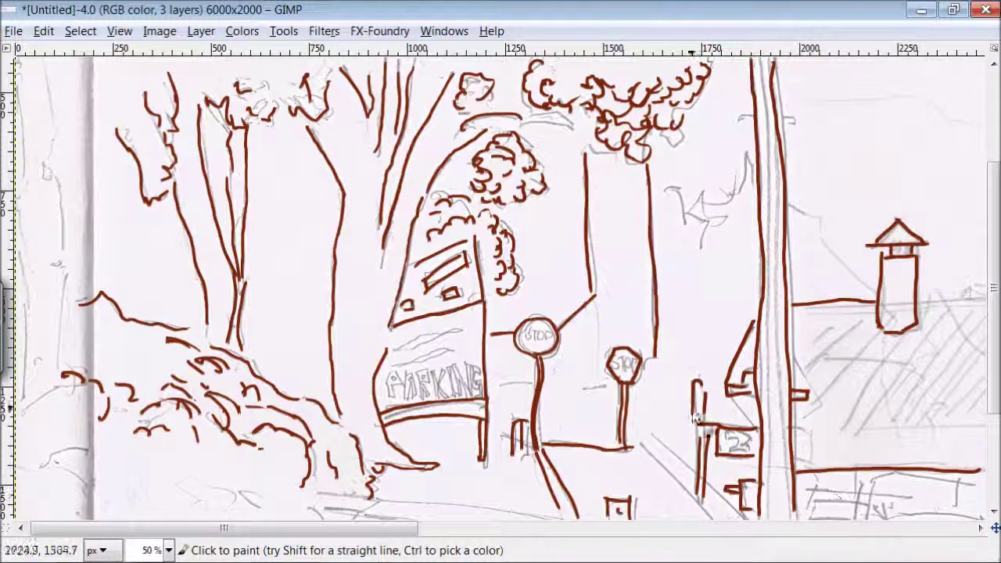
{"action": "left_click_drag", "start_coordinate": [683, 468], "coordinate": [743, 517]}
{"action": "left_click_drag", "start_coordinate": [981, 296], "coordinate": [922, 299]}
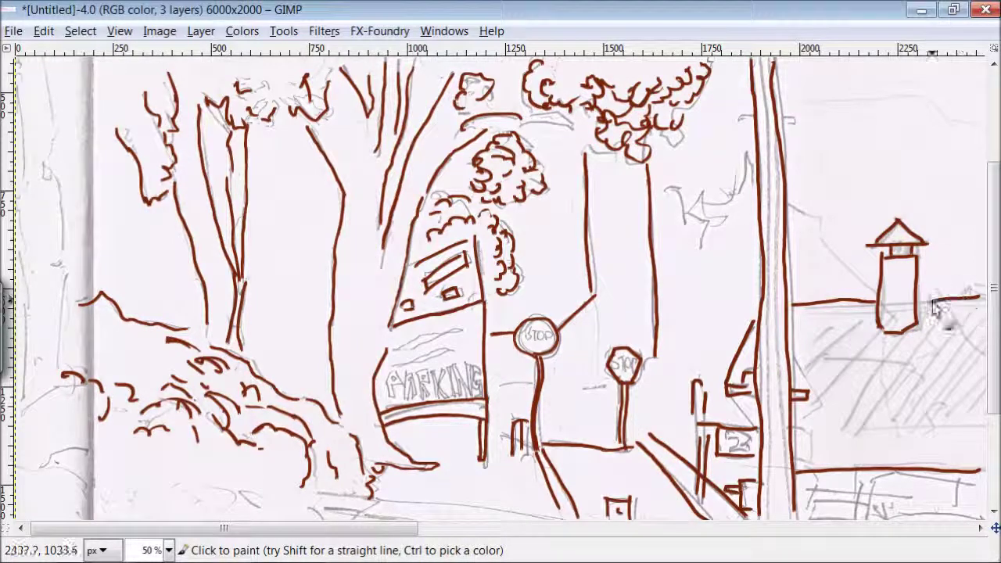
{"action": "left_click_drag", "start_coordinate": [395, 537], "coordinate": [671, 537]}
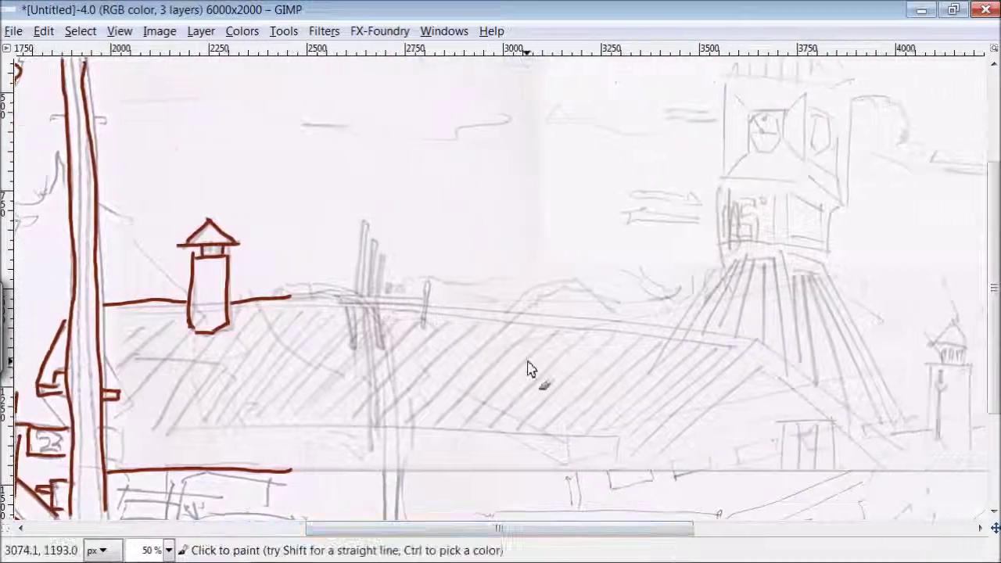
- Ink the antenna post and the long roof line toward the tower
{"action": "mouse_move", "coordinate": [364, 249]}
{"action": "left_mouse_down"}
{"action": "mouse_move", "coordinate": [358, 303]}
{"action": "mouse_move", "coordinate": [418, 305]}
{"action": "mouse_move", "coordinate": [417, 335]}
{"action": "left_mouse_up"}
{"action": "left_click_drag", "start_coordinate": [369, 246], "coordinate": [376, 293]}
{"action": "left_click_drag", "start_coordinate": [383, 275], "coordinate": [407, 344]}
{"action": "left_click_drag", "start_coordinate": [388, 306], "coordinate": [384, 348]}
{"action": "left_click_drag", "start_coordinate": [348, 309], "coordinate": [362, 415]}
{"action": "left_click_drag", "start_coordinate": [395, 377], "coordinate": [389, 419]}
{"action": "left_click_drag", "start_coordinate": [305, 298], "coordinate": [329, 300]}
{"action": "mouse_move", "coordinate": [755, 342]}
{"action": "left_mouse_down"}
{"action": "mouse_move", "coordinate": [429, 304]}
{"action": "mouse_move", "coordinate": [707, 396]}
{"action": "mouse_move", "coordinate": [632, 461]}
{"action": "left_mouse_up"}
- Ink the gable roof slopes, tower legs, roof ridge and tower base
{"action": "mouse_move", "coordinate": [843, 428]}
{"action": "left_mouse_down"}
{"action": "mouse_move", "coordinate": [761, 370]}
{"action": "mouse_move", "coordinate": [648, 462]}
{"action": "left_mouse_up"}
{"action": "left_click_drag", "start_coordinate": [927, 468], "coordinate": [755, 342]}
{"action": "left_click_drag", "start_coordinate": [722, 266], "coordinate": [677, 324]}
{"action": "mouse_move", "coordinate": [778, 252]}
{"action": "left_mouse_down"}
{"action": "mouse_move", "coordinate": [789, 361]}
{"action": "mouse_move", "coordinate": [787, 264]}
{"action": "mouse_move", "coordinate": [744, 268]}
{"action": "mouse_move", "coordinate": [724, 258]}
{"action": "left_mouse_up"}
{"action": "left_click_drag", "start_coordinate": [822, 264], "coordinate": [906, 420]}
- Ink the tower's upper box with its windows and diamond-window side panel
{"action": "left_click_drag", "start_coordinate": [788, 194], "coordinate": [789, 233]}
{"action": "mouse_move", "coordinate": [789, 233]}
{"action": "left_mouse_down"}
{"action": "mouse_move", "coordinate": [820, 233]}
{"action": "mouse_move", "coordinate": [821, 204]}
{"action": "left_mouse_up"}
{"action": "mouse_move", "coordinate": [822, 204]}
{"action": "left_mouse_down"}
{"action": "mouse_move", "coordinate": [788, 194]}
{"action": "mouse_move", "coordinate": [835, 200]}
{"action": "mouse_move", "coordinate": [829, 249]}
{"action": "mouse_move", "coordinate": [784, 249]}
{"action": "left_mouse_up"}
{"action": "mouse_move", "coordinate": [783, 189]}
{"action": "left_mouse_down"}
{"action": "mouse_move", "coordinate": [782, 235]}
{"action": "mouse_move", "coordinate": [719, 180]}
{"action": "mouse_move", "coordinate": [722, 250]}
{"action": "mouse_move", "coordinate": [720, 237]}
{"action": "left_mouse_up"}
{"action": "mouse_move", "coordinate": [724, 178]}
{"action": "left_mouse_down"}
{"action": "mouse_move", "coordinate": [742, 161]}
{"action": "mouse_move", "coordinate": [753, 114]}
{"action": "left_mouse_up"}
{"action": "left_click_drag", "start_coordinate": [724, 75], "coordinate": [722, 180]}
{"action": "left_click_drag", "start_coordinate": [810, 134], "coordinate": [811, 174]}
{"action": "left_click_drag", "start_coordinate": [810, 106], "coordinate": [839, 126]}
{"action": "mouse_move", "coordinate": [839, 127]}
{"action": "left_mouse_down"}
{"action": "mouse_move", "coordinate": [839, 165]}
{"action": "mouse_move", "coordinate": [828, 147]}
{"action": "mouse_move", "coordinate": [814, 176]}
{"action": "left_mouse_up"}
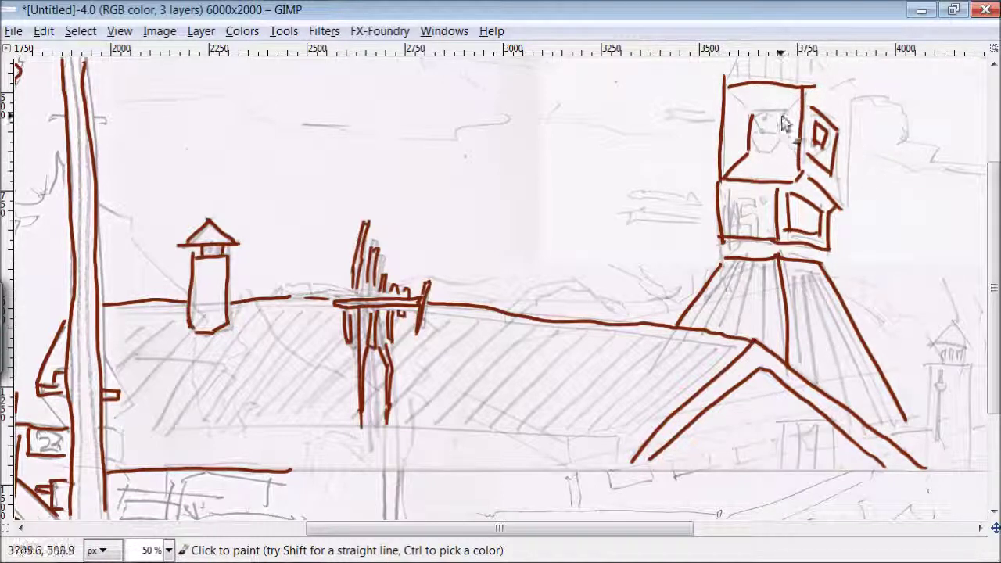
{"action": "left_click_drag", "start_coordinate": [757, 151], "coordinate": [785, 125]}
- Ink the small far-right tower, the street baseline and the lower wall line
{"action": "mouse_move", "coordinate": [934, 342]}
{"action": "left_mouse_down"}
{"action": "mouse_move", "coordinate": [950, 322]}
{"action": "mouse_move", "coordinate": [968, 343]}
{"action": "left_mouse_up"}
{"action": "mouse_move", "coordinate": [942, 344]}
{"action": "left_mouse_down"}
{"action": "mouse_move", "coordinate": [942, 363]}
{"action": "mouse_move", "coordinate": [961, 361]}
{"action": "mouse_move", "coordinate": [930, 360]}
{"action": "mouse_move", "coordinate": [923, 462]}
{"action": "left_mouse_up"}
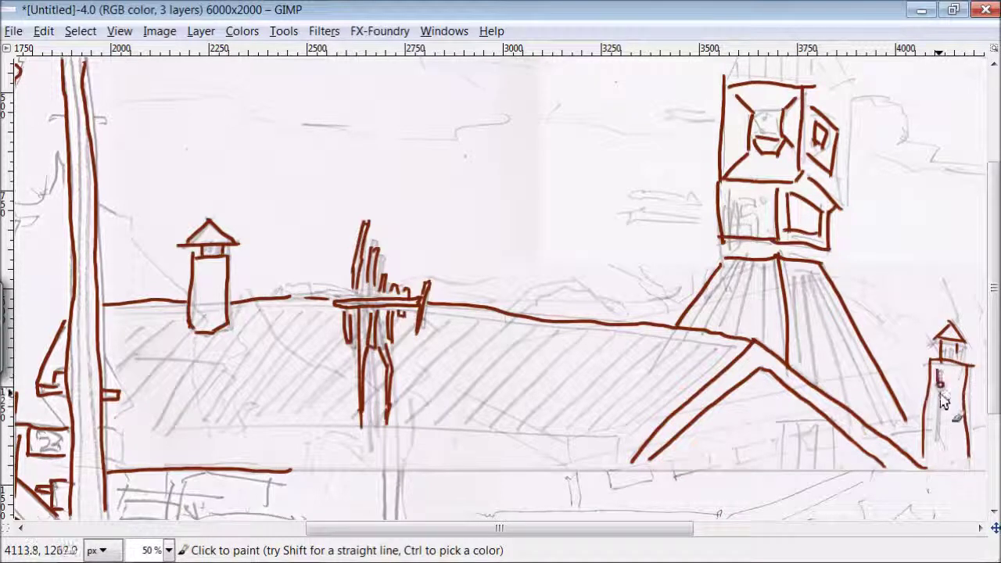
{"action": "left_click_drag", "start_coordinate": [825, 473], "coordinate": [701, 475]}
{"action": "left_click_drag", "start_coordinate": [561, 475], "coordinate": [291, 473]}
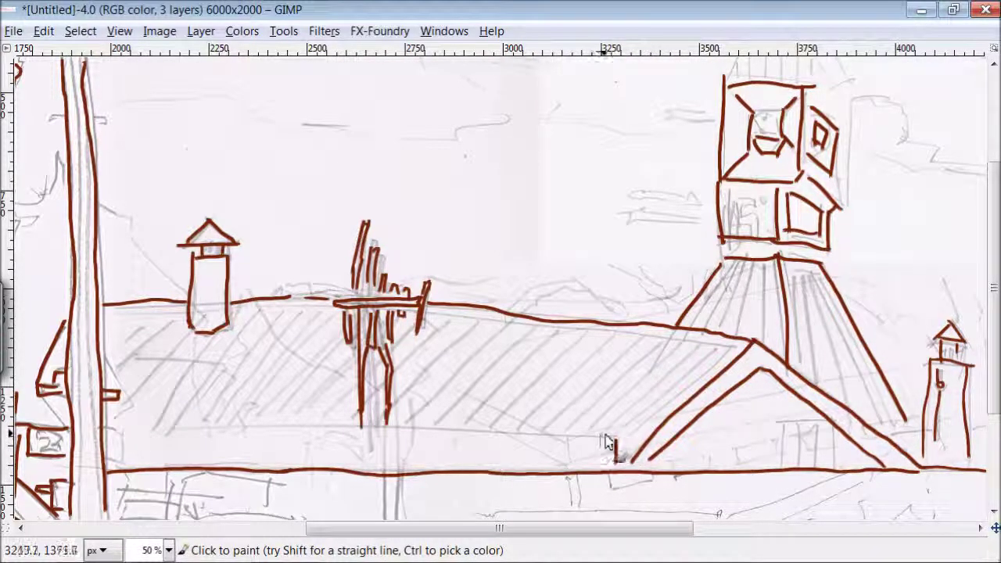
{"action": "left_click_drag", "start_coordinate": [609, 442], "coordinate": [106, 432]}
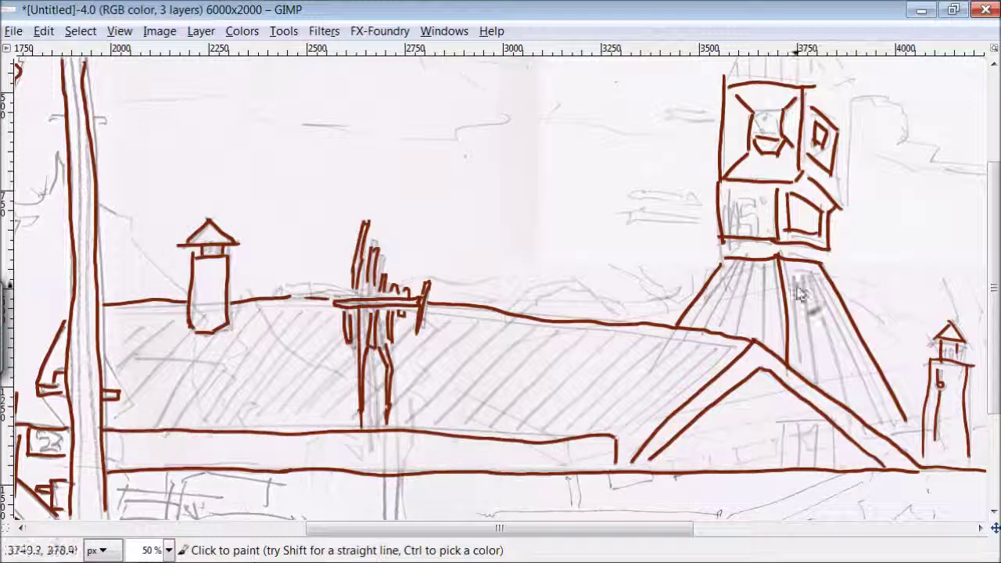
{"action": "scroll", "coordinate": [853, 183], "scroll_direction": "up", "scroll_amount": 3}
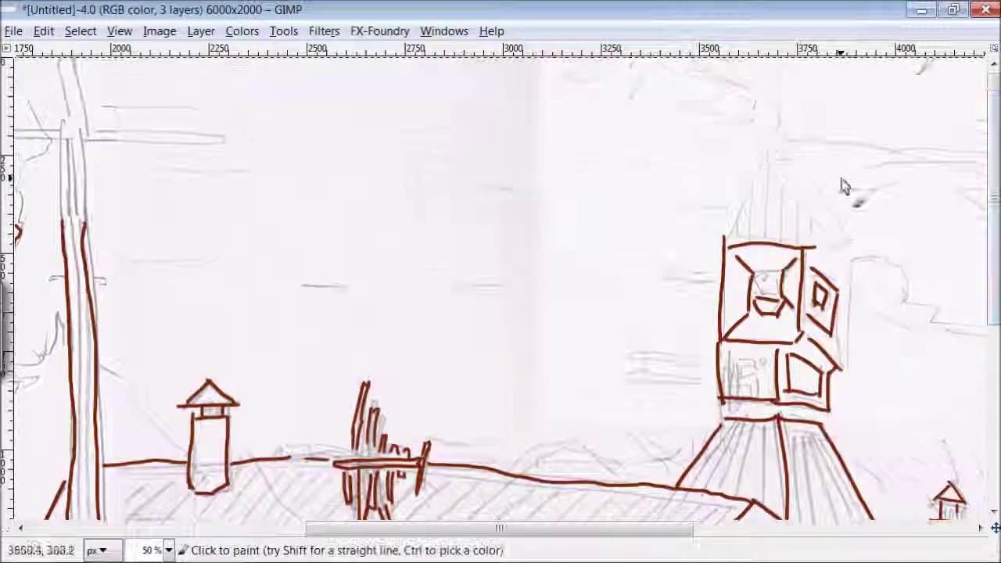
- Finish the pointed tower roof and spire, hatch it vertically, and add a lower-tower detail
{"action": "mouse_move", "coordinate": [763, 162]}
{"action": "left_mouse_down"}
{"action": "mouse_move", "coordinate": [830, 244]}
{"action": "mouse_move", "coordinate": [794, 156]}
{"action": "mouse_move", "coordinate": [849, 239]}
{"action": "mouse_move", "coordinate": [849, 372]}
{"action": "left_mouse_up"}
{"action": "left_click_drag", "start_coordinate": [758, 168], "coordinate": [740, 234]}
{"action": "mouse_move", "coordinate": [771, 166]}
{"action": "left_mouse_down"}
{"action": "mouse_move", "coordinate": [760, 238]}
{"action": "mouse_move", "coordinate": [781, 239]}
{"action": "left_mouse_up"}
{"action": "mouse_move", "coordinate": [797, 182]}
{"action": "left_mouse_down"}
{"action": "mouse_move", "coordinate": [795, 239]}
{"action": "mouse_move", "coordinate": [807, 235]}
{"action": "left_mouse_up"}
{"action": "left_click_drag", "start_coordinate": [740, 365], "coordinate": [749, 396]}
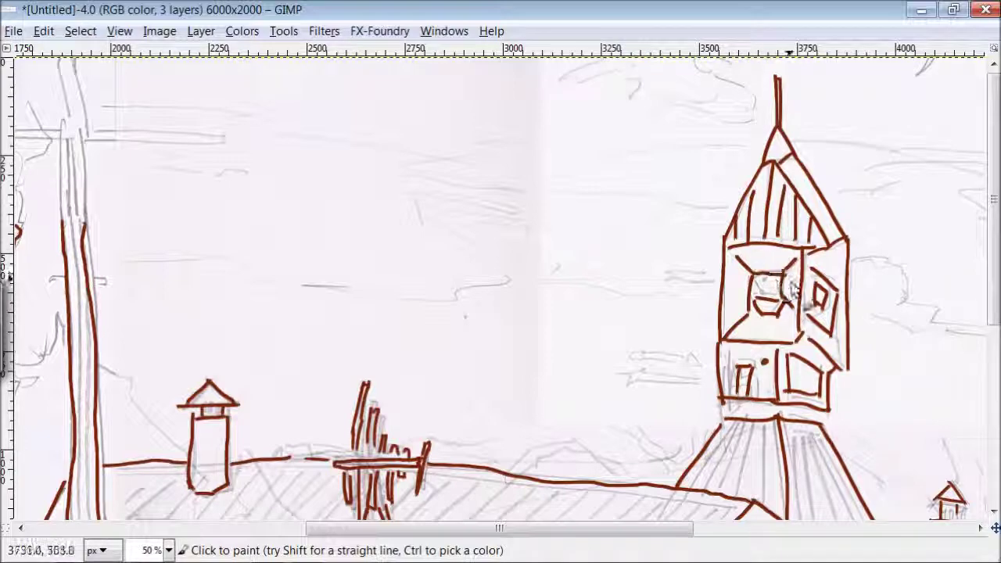
{"action": "left_click_drag", "start_coordinate": [686, 530], "coordinate": [876, 548]}
- Ink the long forked bare branch with a hanging side branch in the upper-right sky
{"action": "left_click_drag", "start_coordinate": [734, 63], "coordinate": [643, 104]}
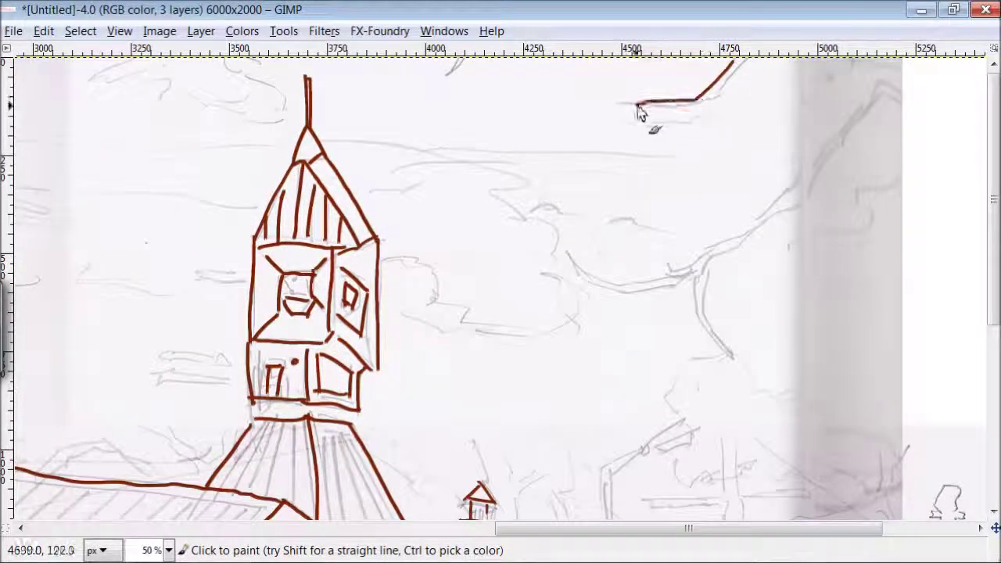
{"action": "left_click_drag", "start_coordinate": [734, 82], "coordinate": [704, 112]}
{"action": "mouse_move", "coordinate": [845, 144]}
{"action": "left_mouse_down"}
{"action": "mouse_move", "coordinate": [832, 183]}
{"action": "mouse_move", "coordinate": [746, 248]}
{"action": "mouse_move", "coordinate": [701, 268]}
{"action": "mouse_move", "coordinate": [633, 286]}
{"action": "mouse_move", "coordinate": [579, 260]}
{"action": "left_mouse_up"}
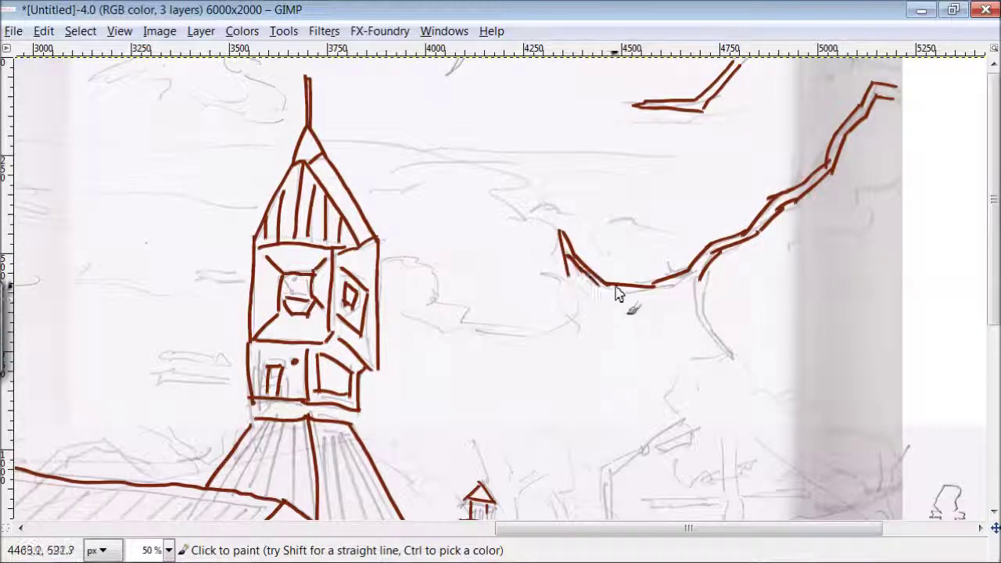
{"action": "mouse_move", "coordinate": [692, 291]}
{"action": "left_mouse_down"}
{"action": "mouse_move", "coordinate": [732, 356]}
{"action": "mouse_move", "coordinate": [712, 324]}
{"action": "left_mouse_up"}
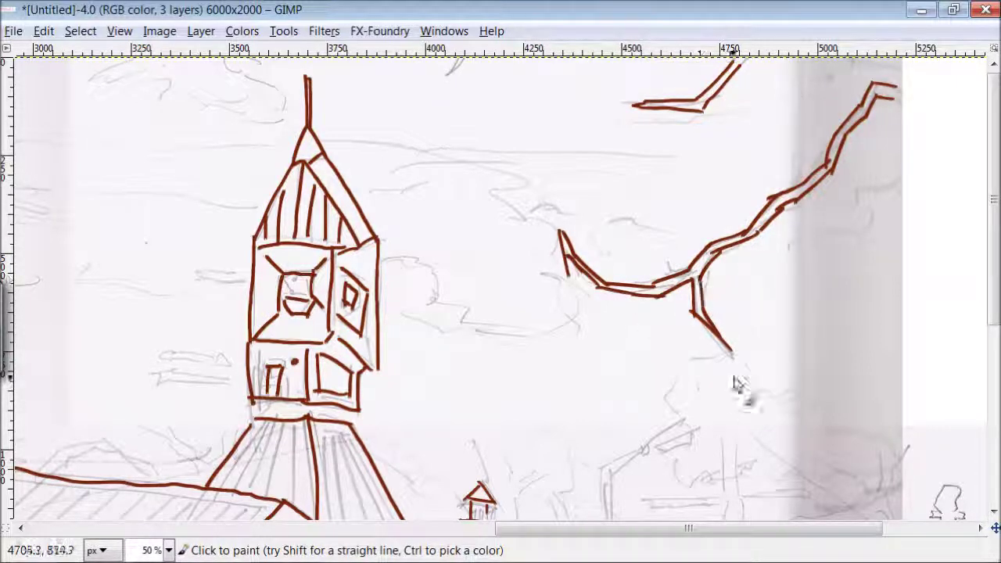
{"action": "scroll", "coordinate": [894, 224], "scroll_direction": "down", "scroll_amount": 5}
{"action": "left_click_drag", "start_coordinate": [683, 257], "coordinate": [652, 276]}
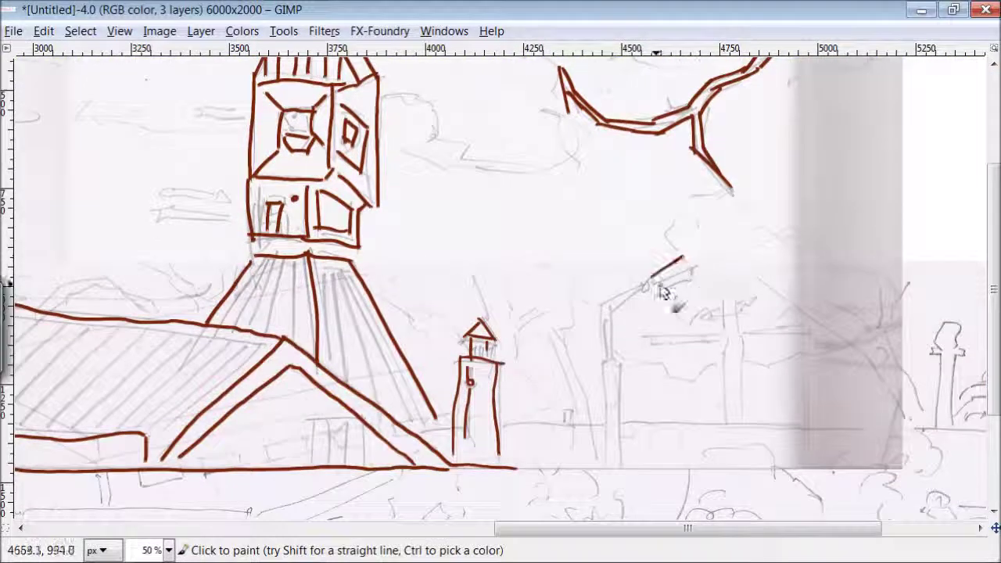
- Ink the street lamp pole and the power pole with its crossbars in brown
{"action": "left_click_drag", "start_coordinate": [615, 314], "coordinate": [614, 473]}
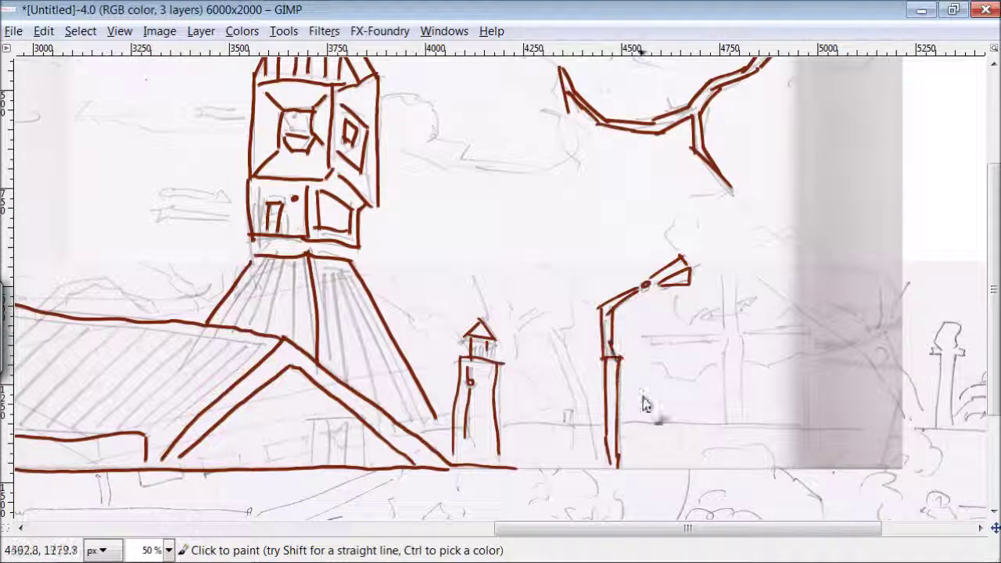
{"action": "mouse_move", "coordinate": [719, 269]}
{"action": "left_mouse_down"}
{"action": "mouse_move", "coordinate": [719, 340]}
{"action": "mouse_move", "coordinate": [729, 336]}
{"action": "mouse_move", "coordinate": [655, 344]}
{"action": "left_mouse_up"}
{"action": "mouse_move", "coordinate": [745, 335]}
{"action": "left_mouse_down"}
{"action": "mouse_move", "coordinate": [797, 329]}
{"action": "mouse_move", "coordinate": [721, 422]}
{"action": "mouse_move", "coordinate": [738, 418]}
{"action": "left_mouse_up"}
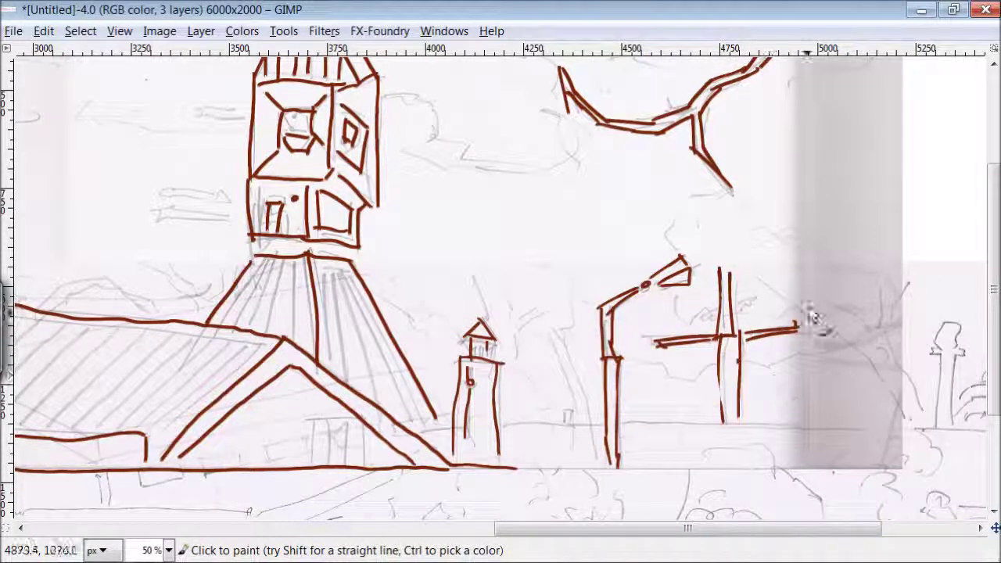
- Ink the long horizon ground line across the street in short pieces
{"action": "left_click_drag", "start_coordinate": [889, 423], "coordinate": [696, 421]}
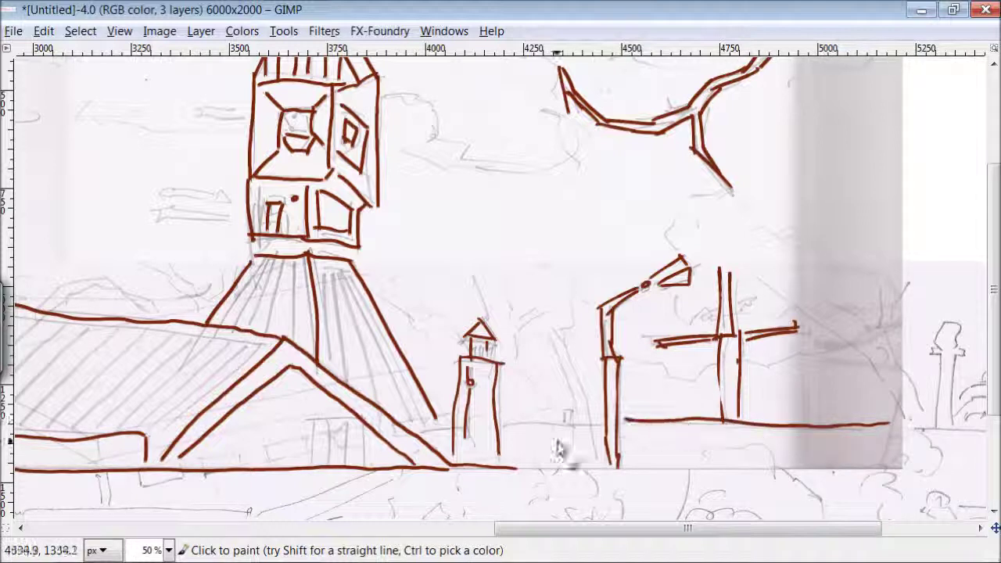
{"action": "left_click_drag", "start_coordinate": [626, 421], "coordinate": [553, 423]}
{"action": "left_click_drag", "start_coordinate": [450, 423], "coordinate": [403, 425]}
{"action": "left_click_drag", "start_coordinate": [560, 408], "coordinate": [565, 417]}
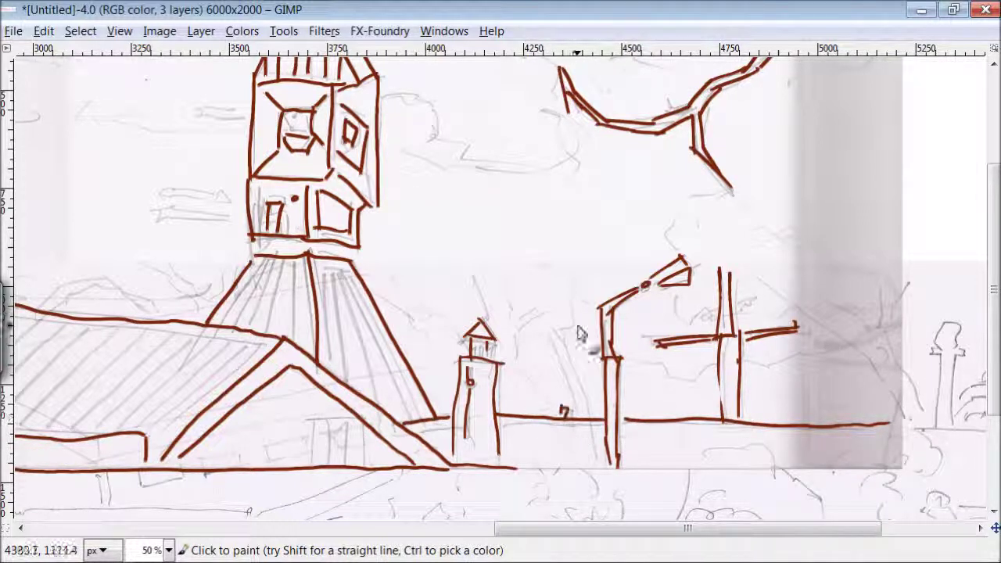
{"action": "left_click_drag", "start_coordinate": [978, 428], "coordinate": [892, 427]}
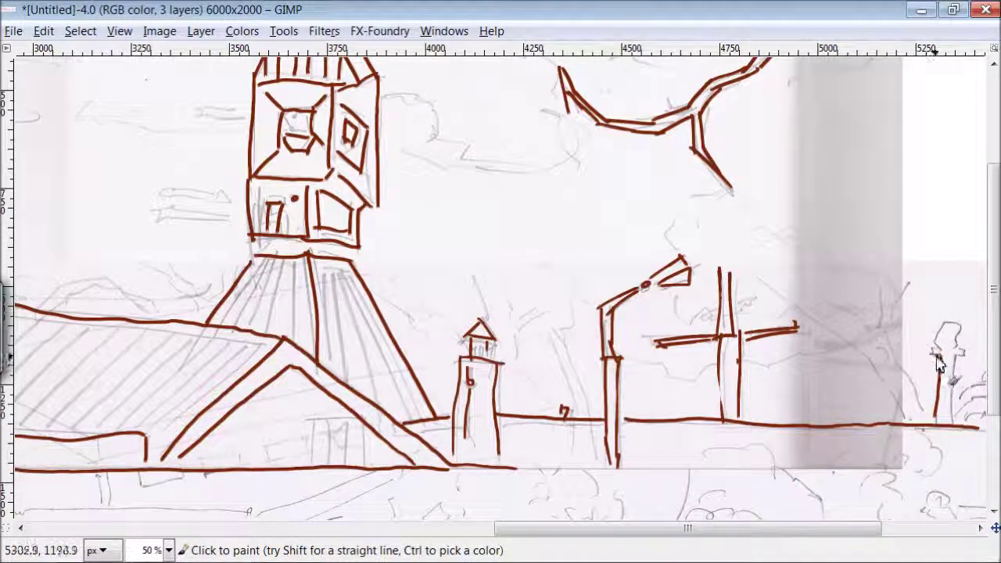
- Ink the small chimney on the right and a cloud outline with sky lines
{"action": "mouse_move", "coordinate": [953, 359]}
{"action": "left_mouse_down"}
{"action": "mouse_move", "coordinate": [950, 421]}
{"action": "mouse_move", "coordinate": [961, 348]}
{"action": "mouse_move", "coordinate": [940, 359]}
{"action": "mouse_move", "coordinate": [960, 333]}
{"action": "left_mouse_up"}
{"action": "mouse_move", "coordinate": [381, 99]}
{"action": "left_mouse_down"}
{"action": "mouse_move", "coordinate": [525, 161]}
{"action": "mouse_move", "coordinate": [588, 137]}
{"action": "mouse_move", "coordinate": [512, 166]}
{"action": "mouse_move", "coordinate": [408, 157]}
{"action": "left_mouse_up"}
{"action": "left_click_drag", "start_coordinate": [235, 110], "coordinate": [168, 115]}
{"action": "left_click_drag", "start_coordinate": [235, 153], "coordinate": [158, 147]}
{"action": "scroll", "coordinate": [673, 313], "scroll_direction": "down", "scroll_amount": 5}
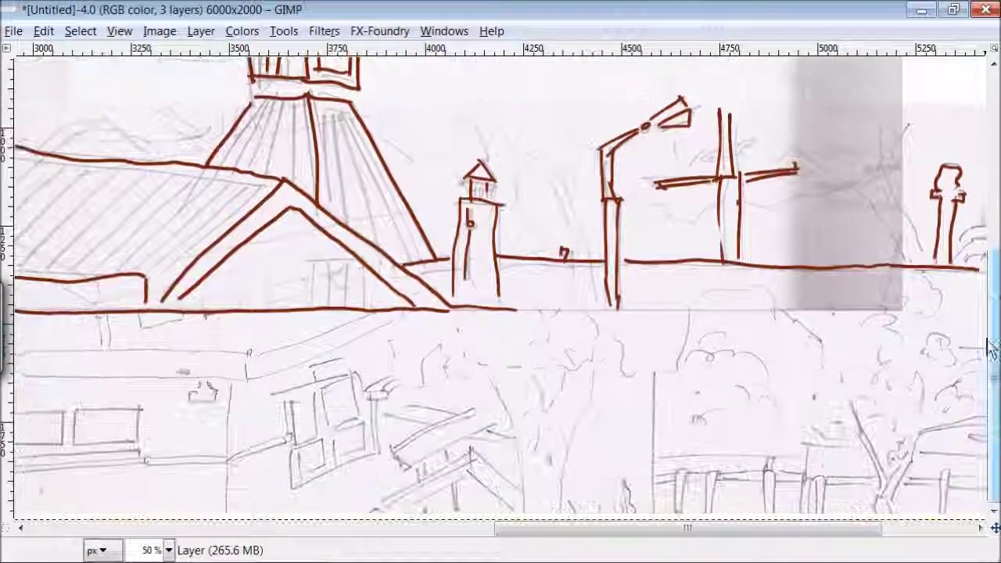
- Ink the two scalloped bushy trees at right, their trunks and the line beneath
{"action": "left_click_drag", "start_coordinate": [939, 309], "coordinate": [868, 356]}
{"action": "mouse_move", "coordinate": [880, 301]}
{"action": "left_mouse_down"}
{"action": "mouse_move", "coordinate": [900, 344]}
{"action": "mouse_move", "coordinate": [916, 344]}
{"action": "left_mouse_up"}
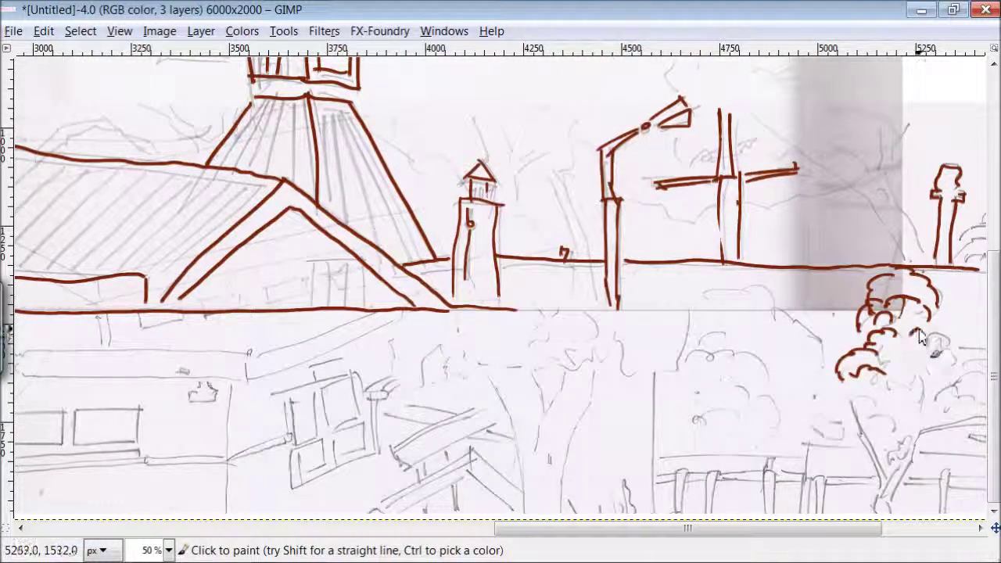
{"action": "left_click_drag", "start_coordinate": [860, 376], "coordinate": [970, 391]}
{"action": "left_click_drag", "start_coordinate": [908, 391], "coordinate": [962, 411]}
{"action": "left_click_drag", "start_coordinate": [869, 415], "coordinate": [896, 454]}
{"action": "mouse_move", "coordinate": [820, 362]}
{"action": "left_mouse_down"}
{"action": "mouse_move", "coordinate": [763, 292]}
{"action": "mouse_move", "coordinate": [732, 285]}
{"action": "left_mouse_up"}
{"action": "left_click_drag", "start_coordinate": [814, 391], "coordinate": [818, 442]}
{"action": "left_click_drag", "start_coordinate": [751, 310], "coordinate": [693, 356]}
{"action": "mouse_move", "coordinate": [708, 290]}
{"action": "left_mouse_down"}
{"action": "mouse_move", "coordinate": [681, 414]}
{"action": "mouse_move", "coordinate": [767, 454]}
{"action": "mouse_move", "coordinate": [800, 440]}
{"action": "left_mouse_up"}
{"action": "left_click_drag", "start_coordinate": [750, 390], "coordinate": [744, 400]}
{"action": "left_click_drag", "start_coordinate": [771, 453], "coordinate": [656, 457]}
{"action": "left_click_drag", "start_coordinate": [818, 444], "coordinate": [861, 444]}
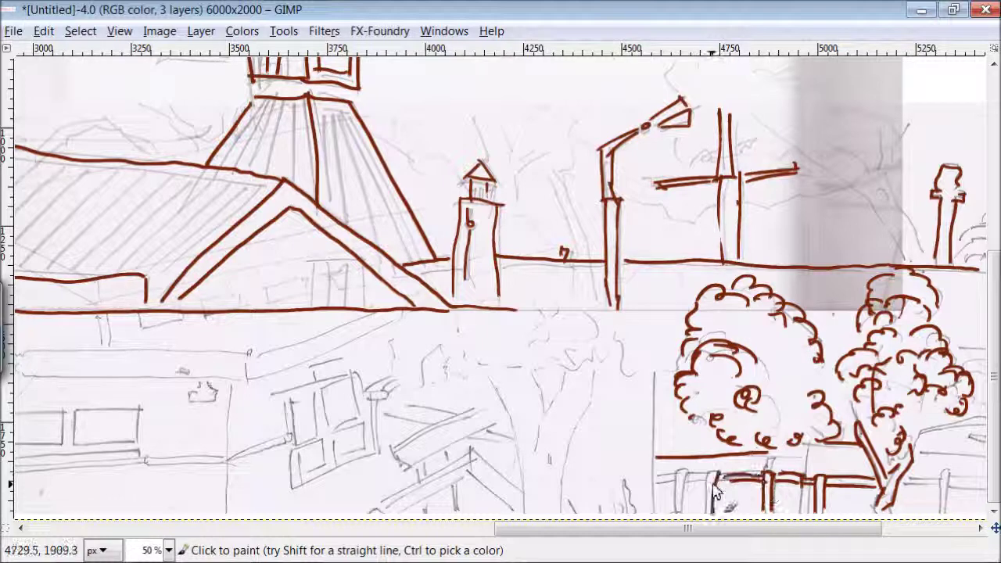
- Ink the fence rail with a post and the wall edge beside the trees
{"action": "left_click_drag", "start_coordinate": [706, 477], "coordinate": [675, 474]}
{"action": "left_click_drag", "start_coordinate": [678, 472], "coordinate": [681, 512]}
{"action": "left_click_drag", "start_coordinate": [651, 319], "coordinate": [649, 512]}
{"action": "left_click_drag", "start_coordinate": [688, 313], "coordinate": [550, 314]}
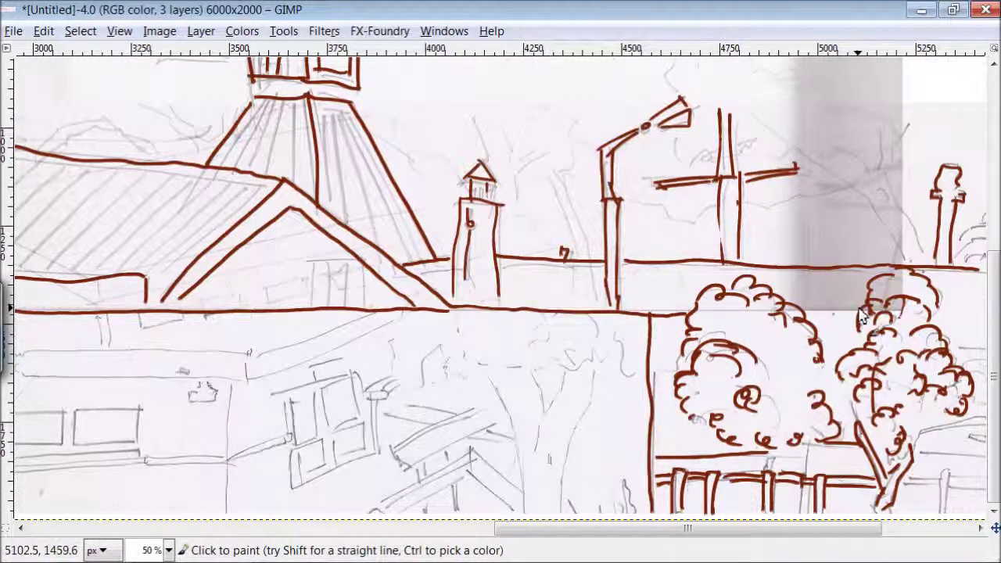
- Ink the central tree's looped foliage, trunk and branch, plus grass at its base
{"action": "mouse_move", "coordinate": [532, 366]}
{"action": "left_mouse_down"}
{"action": "mouse_move", "coordinate": [592, 336]}
{"action": "mouse_move", "coordinate": [602, 356]}
{"action": "mouse_move", "coordinate": [644, 348]}
{"action": "mouse_move", "coordinate": [626, 345]}
{"action": "left_mouse_up"}
{"action": "left_click_drag", "start_coordinate": [453, 321], "coordinate": [451, 346]}
{"action": "mouse_move", "coordinate": [575, 354]}
{"action": "left_mouse_down"}
{"action": "mouse_move", "coordinate": [470, 344]}
{"action": "mouse_move", "coordinate": [537, 386]}
{"action": "mouse_move", "coordinate": [538, 450]}
{"action": "left_mouse_up"}
{"action": "mouse_move", "coordinate": [481, 372]}
{"action": "left_mouse_down"}
{"action": "mouse_move", "coordinate": [523, 461]}
{"action": "mouse_move", "coordinate": [523, 508]}
{"action": "left_mouse_up"}
{"action": "left_click_drag", "start_coordinate": [565, 352], "coordinate": [543, 415]}
{"action": "left_click_drag", "start_coordinate": [594, 368], "coordinate": [562, 485]}
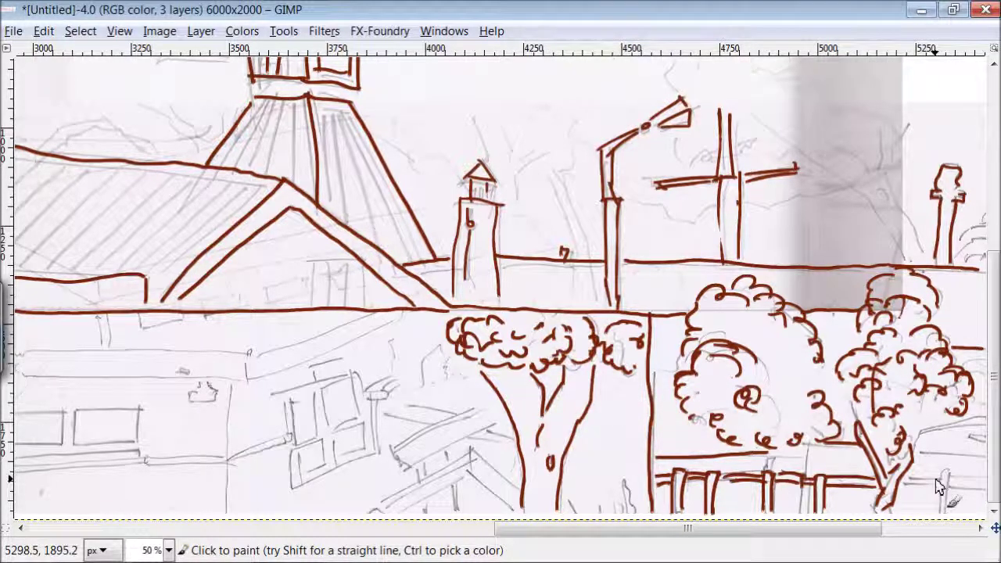
{"action": "mouse_move", "coordinate": [980, 452]}
{"action": "left_mouse_down"}
{"action": "mouse_move", "coordinate": [921, 452]}
{"action": "mouse_move", "coordinate": [983, 440]}
{"action": "left_mouse_up"}
{"action": "left_click_drag", "start_coordinate": [618, 509], "coordinate": [598, 513]}
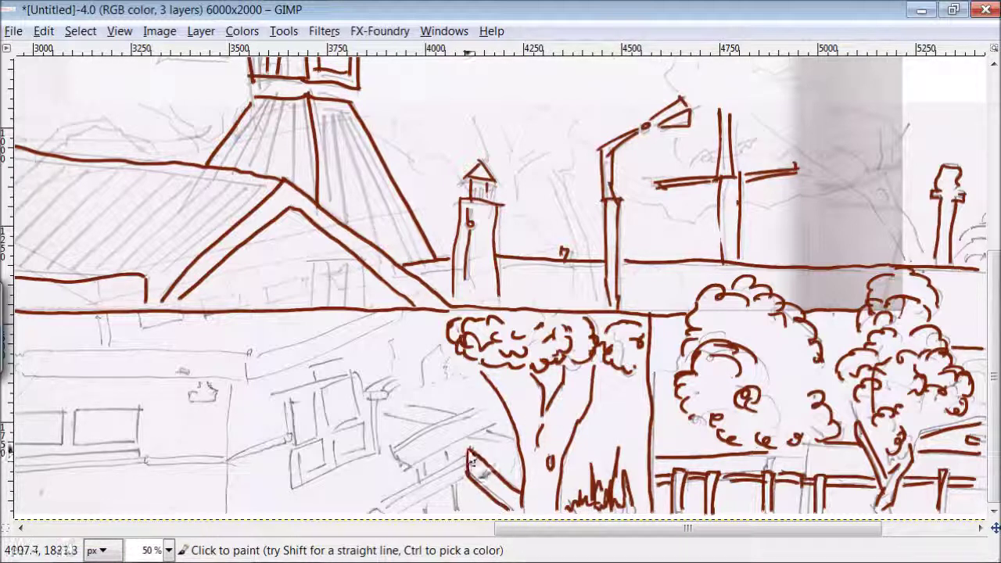
- Ink the lower roof slope, the line beneath it and the framed window with panes
{"action": "left_click_drag", "start_coordinate": [469, 454], "coordinate": [366, 512]}
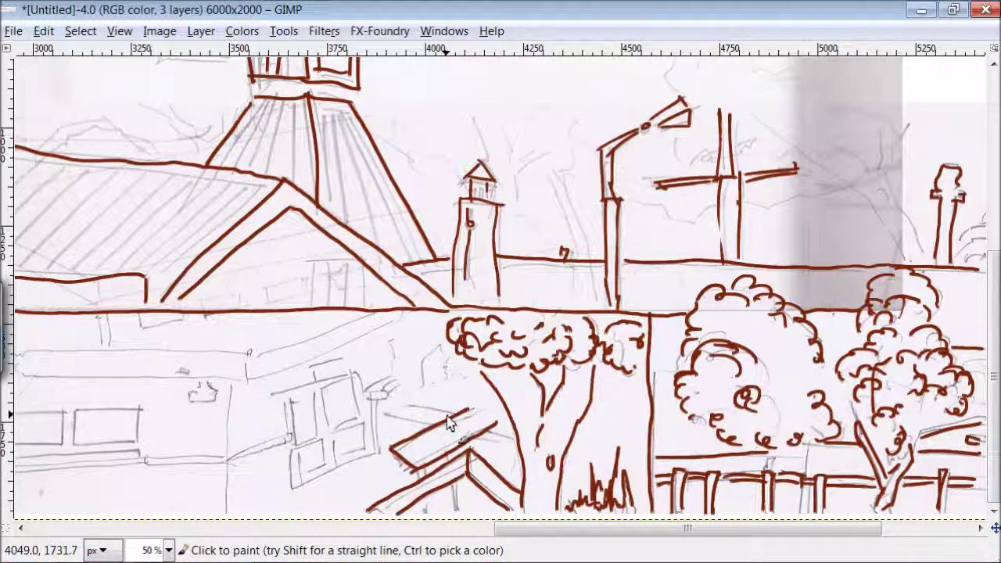
{"action": "left_click_drag", "start_coordinate": [385, 416], "coordinate": [496, 435]}
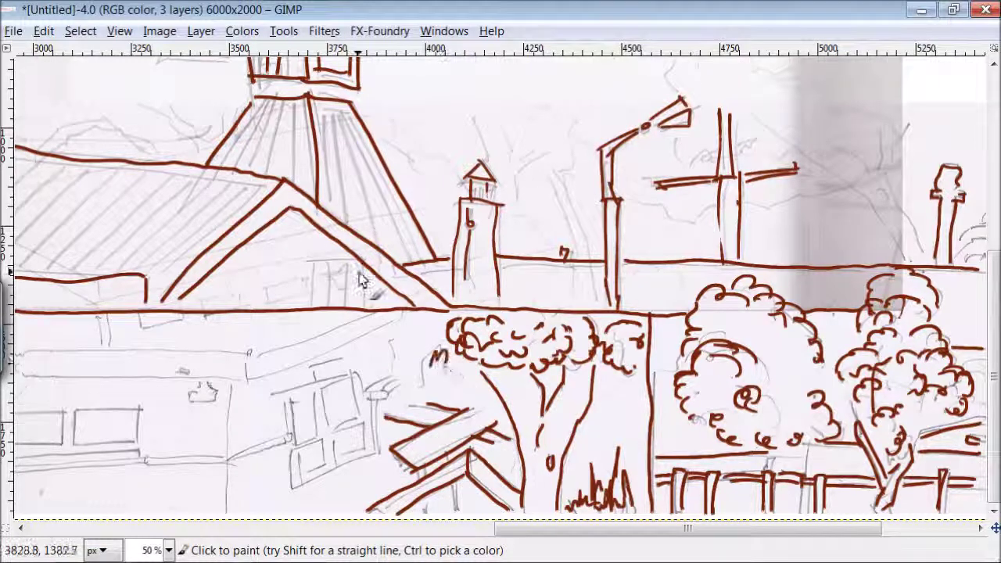
{"action": "left_click_drag", "start_coordinate": [318, 268], "coordinate": [317, 306]}
{"action": "left_click_drag", "start_coordinate": [288, 399], "coordinate": [295, 435]}
{"action": "mouse_move", "coordinate": [283, 394]}
{"action": "left_mouse_down"}
{"action": "mouse_move", "coordinate": [353, 372]}
{"action": "mouse_move", "coordinate": [351, 411]}
{"action": "left_mouse_up"}
{"action": "mouse_move", "coordinate": [362, 374]}
{"action": "left_mouse_down"}
{"action": "mouse_move", "coordinate": [366, 411]}
{"action": "mouse_move", "coordinate": [290, 489]}
{"action": "left_mouse_up"}
{"action": "left_click_drag", "start_coordinate": [286, 438], "coordinate": [240, 456]}
{"action": "left_click_drag", "start_coordinate": [228, 389], "coordinate": [229, 484]}
- Ink the long roof edge, eave line, small posts and line below the small window
{"action": "left_click_drag", "start_coordinate": [405, 316], "coordinate": [251, 382]}
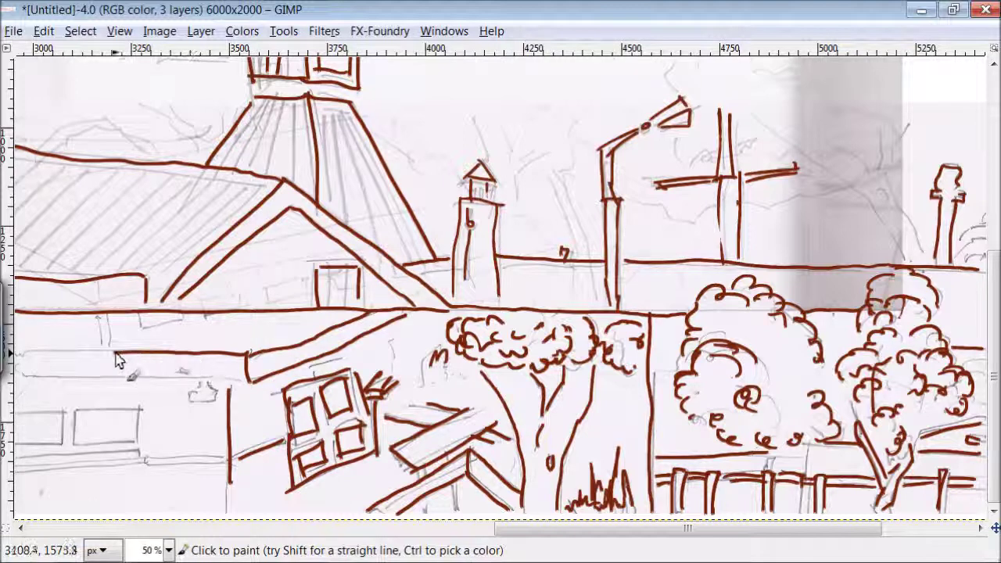
{"action": "left_click_drag", "start_coordinate": [146, 380], "coordinate": [30, 379]}
{"action": "left_click_drag", "start_coordinate": [99, 317], "coordinate": [99, 344]}
{"action": "left_click_drag", "start_coordinate": [107, 316], "coordinate": [107, 345]}
{"action": "left_click_drag", "start_coordinate": [137, 314], "coordinate": [181, 316]}
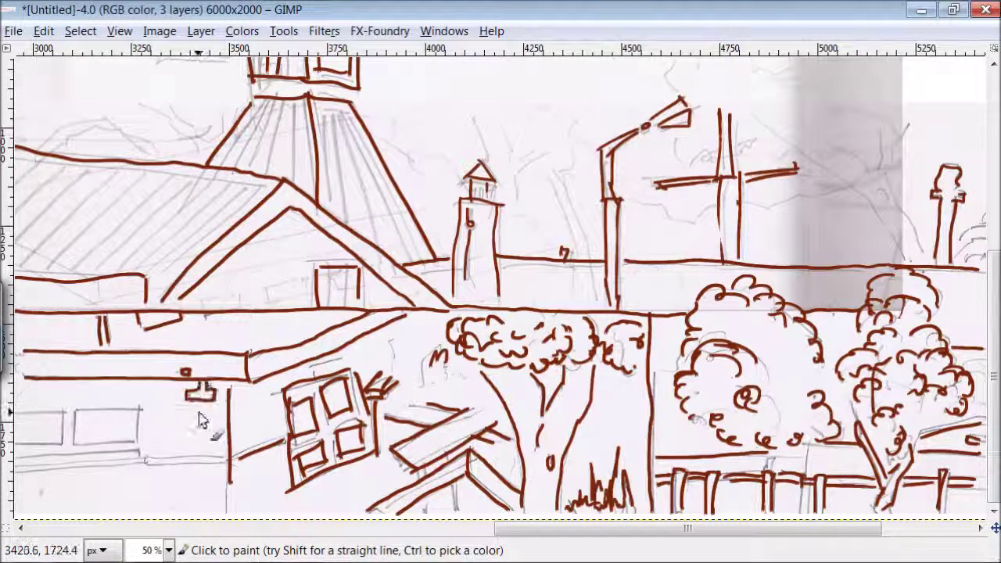
{"action": "left_click_drag", "start_coordinate": [227, 456], "coordinate": [143, 455]}
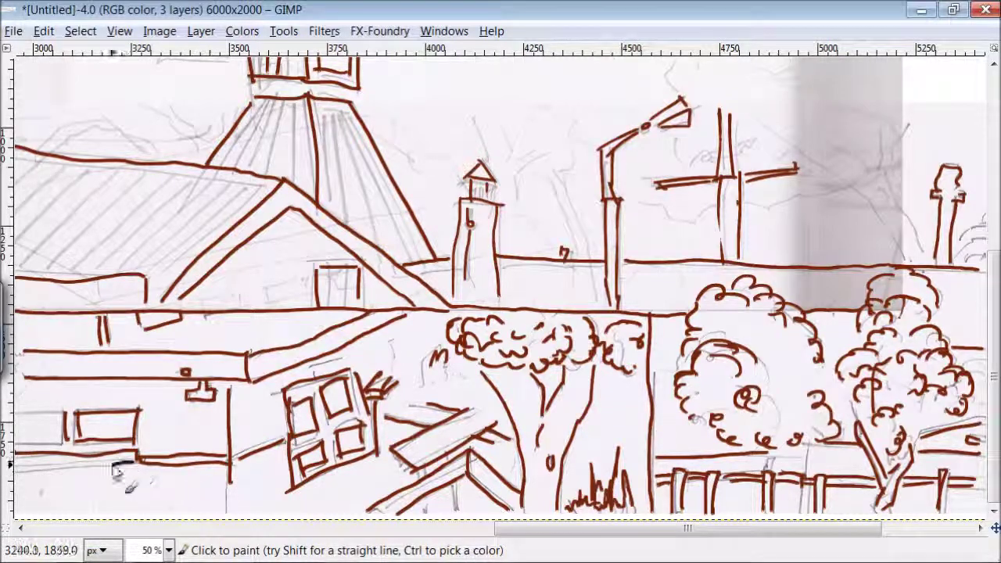
{"action": "left_click_drag", "start_coordinate": [548, 530], "coordinate": [333, 530]}
- Ink the box beneath the pole and the lines around it
{"action": "left_click_drag", "start_coordinate": [601, 440], "coordinate": [533, 439]}
{"action": "left_click_drag", "start_coordinate": [516, 374], "coordinate": [468, 434]}
{"action": "left_click_drag", "start_coordinate": [462, 317], "coordinate": [458, 444]}
{"action": "left_click_drag", "start_coordinate": [448, 316], "coordinate": [449, 356]}
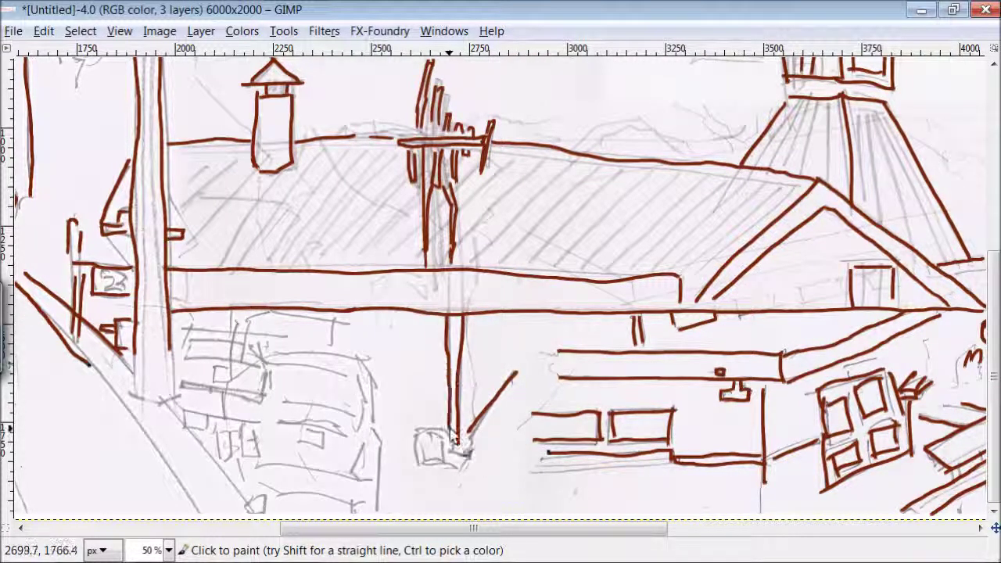
- Outline the boxy structure at the pole base with diagonal curb lines, ledge and small window
{"action": "left_click_drag", "start_coordinate": [444, 450], "coordinate": [466, 462]}
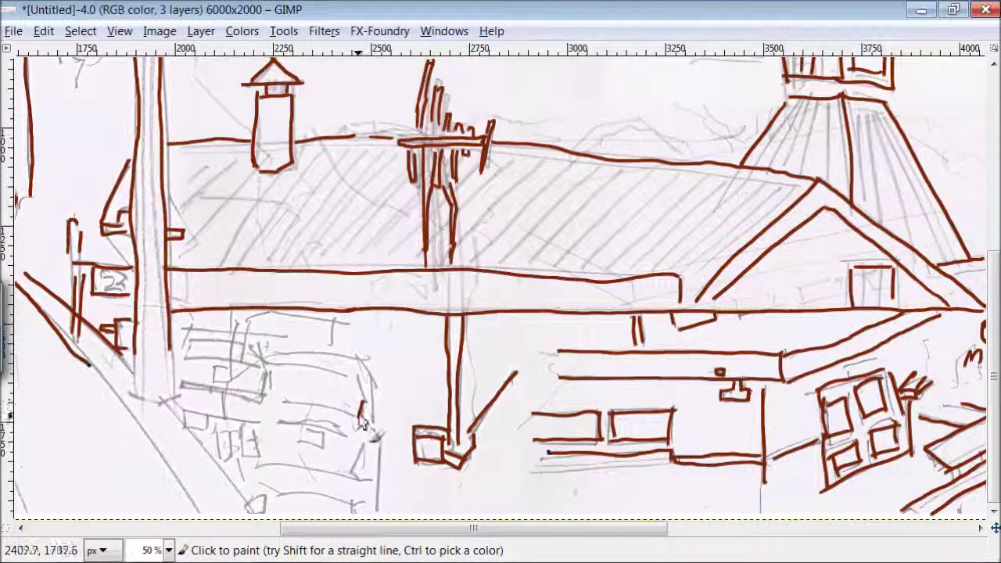
{"action": "left_click_drag", "start_coordinate": [296, 363], "coordinate": [254, 352]}
{"action": "left_click_drag", "start_coordinate": [374, 426], "coordinate": [379, 507]}
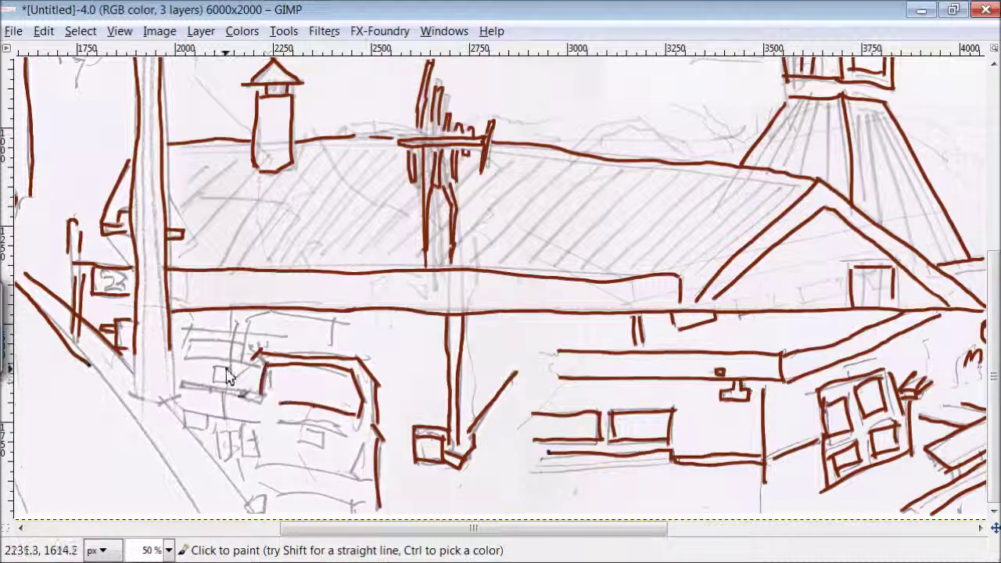
{"action": "mouse_move", "coordinate": [249, 333]}
{"action": "left_mouse_down"}
{"action": "mouse_move", "coordinate": [179, 344]}
{"action": "mouse_move", "coordinate": [177, 398]}
{"action": "mouse_move", "coordinate": [252, 494]}
{"action": "left_mouse_up"}
{"action": "mouse_move", "coordinate": [85, 360]}
{"action": "left_mouse_down"}
{"action": "mouse_move", "coordinate": [209, 505]}
{"action": "mouse_move", "coordinate": [267, 513]}
{"action": "left_mouse_up"}
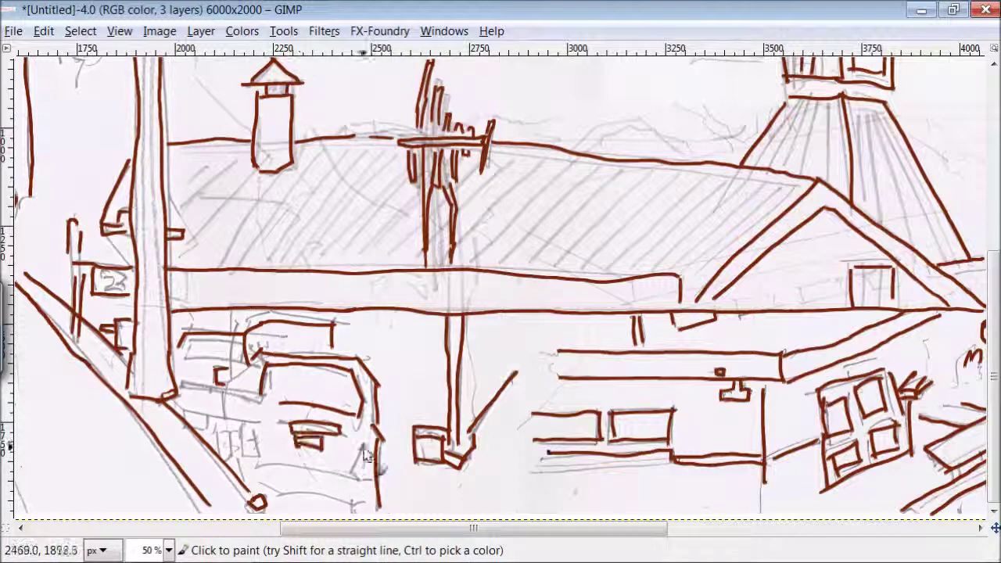
{"action": "left_click_drag", "start_coordinate": [284, 474], "coordinate": [259, 469]}
{"action": "left_click_drag", "start_coordinate": [263, 483], "coordinate": [348, 502]}
{"action": "left_click_drag", "start_coordinate": [183, 414], "coordinate": [262, 422]}
{"action": "left_click_drag", "start_coordinate": [243, 435], "coordinate": [255, 429]}
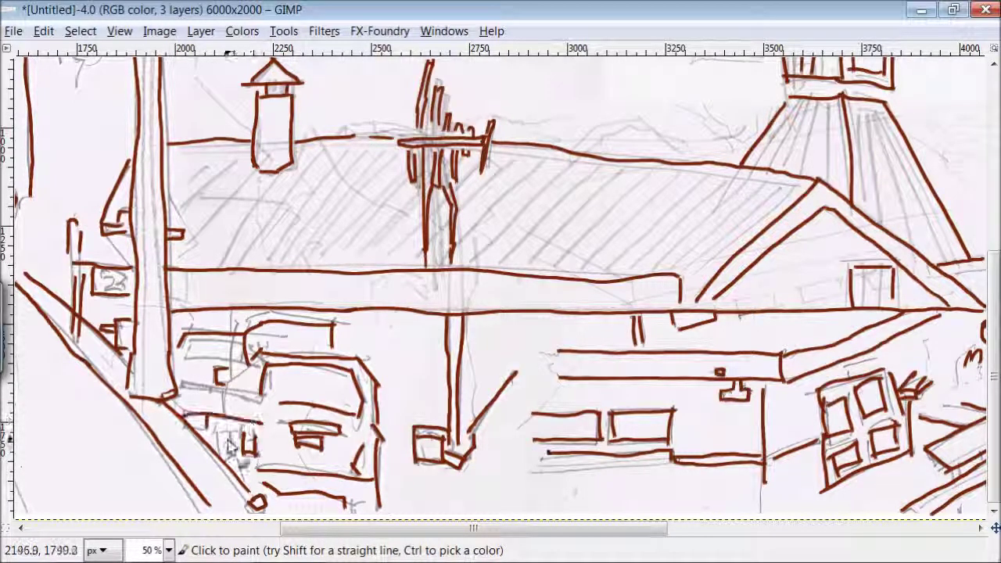
{"action": "left_click_drag", "start_coordinate": [291, 528], "coordinate": [42, 528]}
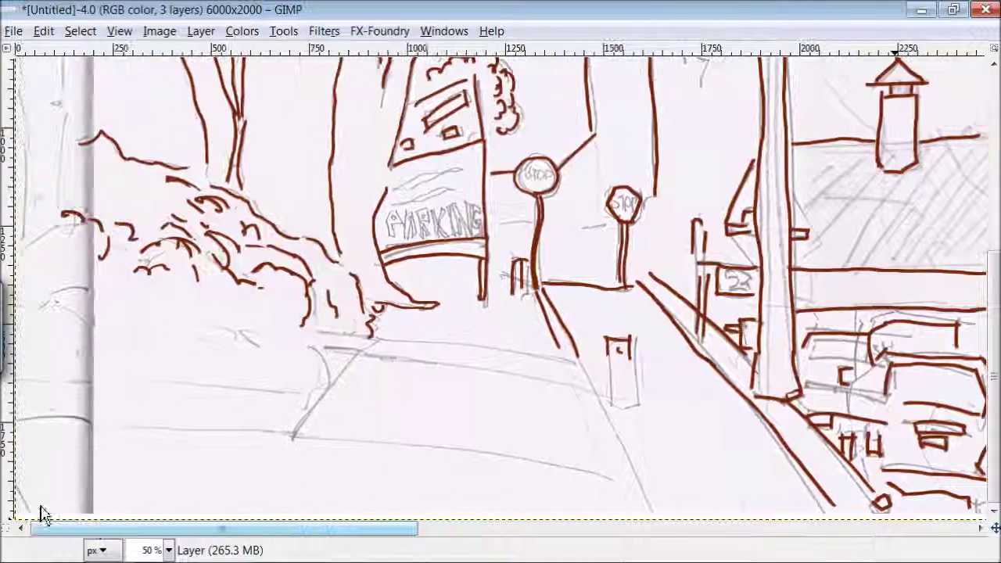
- Ink the roadside post, the leftward sidewalk edge and the crosswalk edges
{"action": "mouse_move", "coordinate": [634, 391]}
{"action": "left_mouse_down"}
{"action": "mouse_move", "coordinate": [622, 375]}
{"action": "mouse_move", "coordinate": [651, 513]}
{"action": "left_mouse_up"}
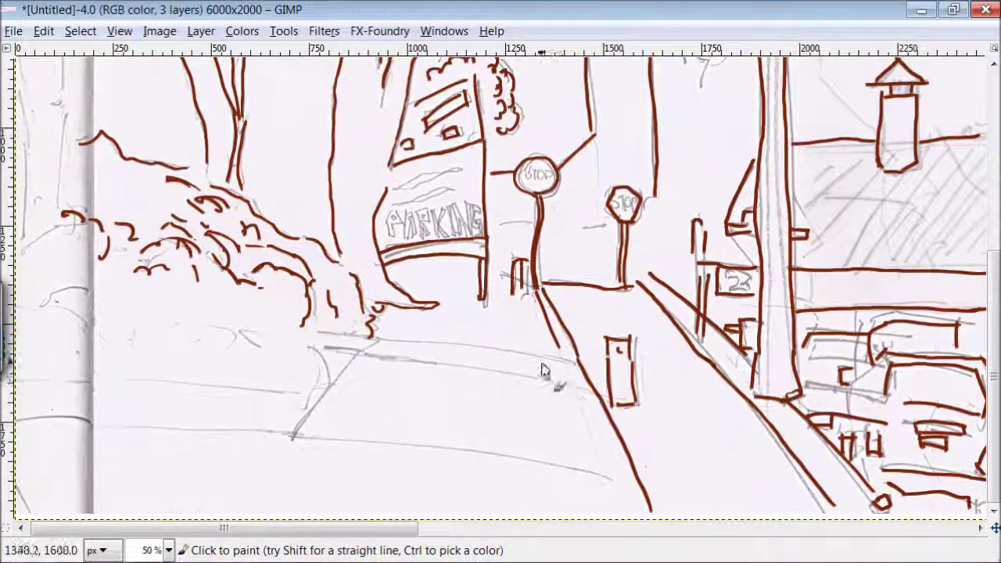
{"action": "left_click_drag", "start_coordinate": [526, 361], "coordinate": [391, 332]}
{"action": "left_click_drag", "start_coordinate": [587, 387], "coordinate": [312, 343]}
{"action": "left_click_drag", "start_coordinate": [628, 485], "coordinate": [292, 436]}
{"action": "mouse_move", "coordinate": [358, 350]}
{"action": "left_mouse_down"}
{"action": "mouse_move", "coordinate": [342, 377]}
{"action": "mouse_move", "coordinate": [234, 352]}
{"action": "mouse_move", "coordinate": [110, 360]}
{"action": "mouse_move", "coordinate": [145, 301]}
{"action": "mouse_move", "coordinate": [69, 344]}
{"action": "mouse_move", "coordinate": [57, 298]}
{"action": "left_mouse_up"}
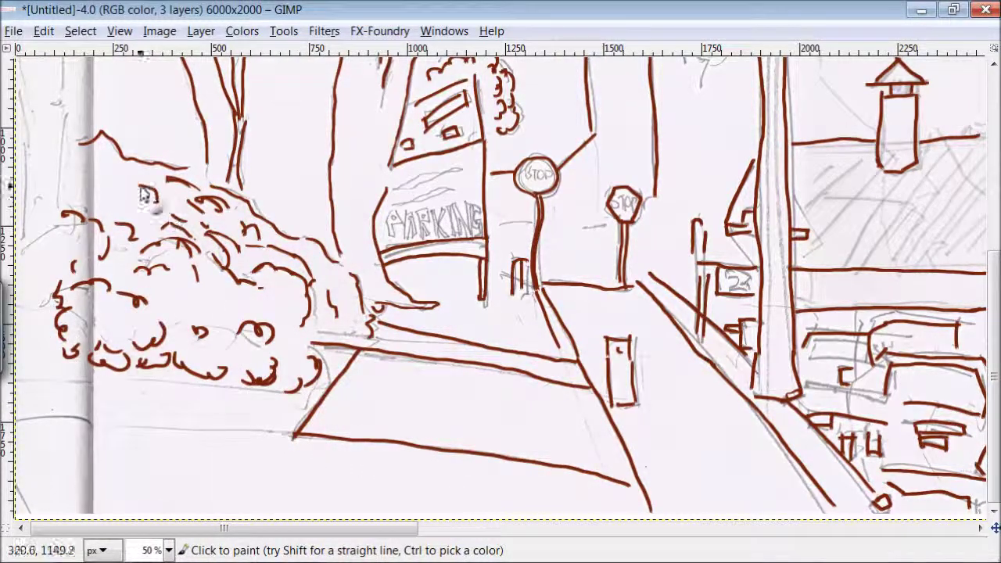
- Outline the left bush with curls and ink the road edge and base line under it
{"action": "left_click_drag", "start_coordinate": [156, 184], "coordinate": [118, 150]}
{"action": "left_click_drag", "start_coordinate": [263, 439], "coordinate": [65, 429]}
{"action": "left_click_drag", "start_coordinate": [319, 385], "coordinate": [29, 386]}
{"action": "mouse_move", "coordinate": [78, 216]}
{"action": "left_mouse_down"}
{"action": "mouse_move", "coordinate": [27, 277]}
{"action": "mouse_move", "coordinate": [30, 403]}
{"action": "left_mouse_up"}
- Ink the tall tree trunk lines along the far-left edge and add an arc
{"action": "scroll", "coordinate": [501, 293], "scroll_direction": "up", "scroll_amount": 3}
{"action": "scroll", "coordinate": [235, 301], "scroll_direction": "up", "scroll_amount": 2}
{"action": "mouse_move", "coordinate": [61, 313]}
{"action": "left_mouse_down"}
{"action": "mouse_move", "coordinate": [45, 183]}
{"action": "mouse_move", "coordinate": [53, 143]}
{"action": "left_mouse_up"}
{"action": "left_click_drag", "start_coordinate": [33, 191], "coordinate": [22, 242]}
{"action": "scroll", "coordinate": [27, 157], "scroll_direction": "up", "scroll_amount": 4}
{"action": "mouse_move", "coordinate": [20, 106]}
{"action": "left_mouse_down"}
{"action": "mouse_move", "coordinate": [43, 179]}
{"action": "mouse_move", "coordinate": [52, 289]}
{"action": "left_mouse_up"}
{"action": "left_click_drag", "start_coordinate": [22, 257], "coordinate": [27, 324]}
{"action": "left_click_drag", "start_coordinate": [354, 114], "coordinate": [359, 155]}
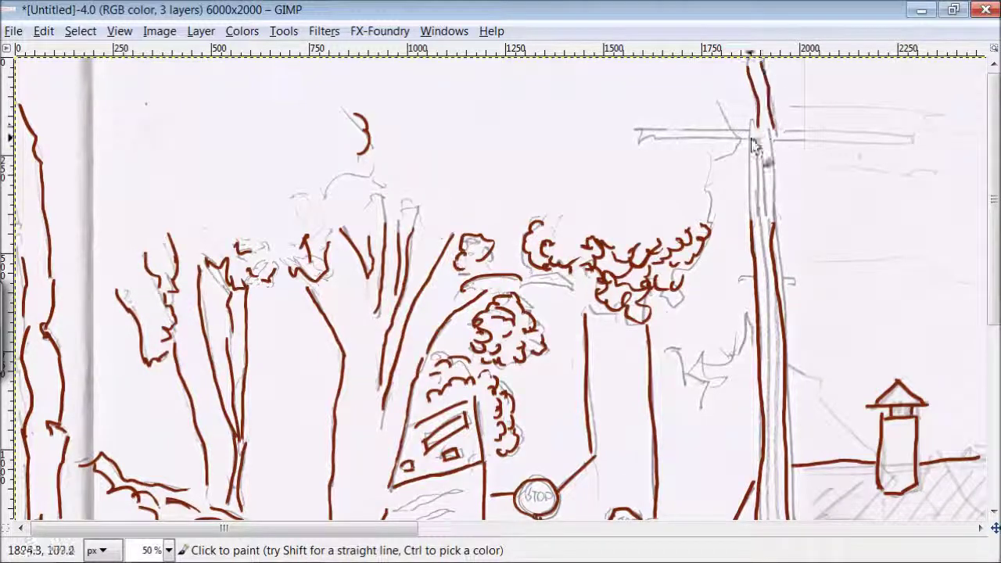
- Ink the upper utility pole sides, its crossbar and a wire
{"action": "left_click_drag", "start_coordinate": [687, 135], "coordinate": [638, 141]}
{"action": "mouse_move", "coordinate": [771, 135]}
{"action": "left_mouse_down"}
{"action": "mouse_move", "coordinate": [775, 227]}
{"action": "mouse_move", "coordinate": [755, 235]}
{"action": "left_mouse_up"}
{"action": "left_click_drag", "start_coordinate": [873, 141], "coordinate": [771, 140]}
{"action": "left_click_drag", "start_coordinate": [926, 113], "coordinate": [786, 86]}
- Outline the tree crown beside the pole and fill it with curly foliage
{"action": "left_click_drag", "start_coordinate": [704, 188], "coordinate": [691, 235]}
{"action": "left_click_drag", "start_coordinate": [706, 78], "coordinate": [721, 111]}
{"action": "left_click_drag", "start_coordinate": [712, 188], "coordinate": [594, 235]}
{"action": "mouse_move", "coordinate": [387, 192]}
{"action": "left_mouse_down"}
{"action": "mouse_move", "coordinate": [470, 223]}
{"action": "mouse_move", "coordinate": [632, 213]}
{"action": "mouse_move", "coordinate": [704, 176]}
{"action": "left_mouse_up"}
{"action": "left_click_drag", "start_coordinate": [689, 86], "coordinate": [696, 117]}
{"action": "left_click_drag", "start_coordinate": [688, 161], "coordinate": [658, 207]}
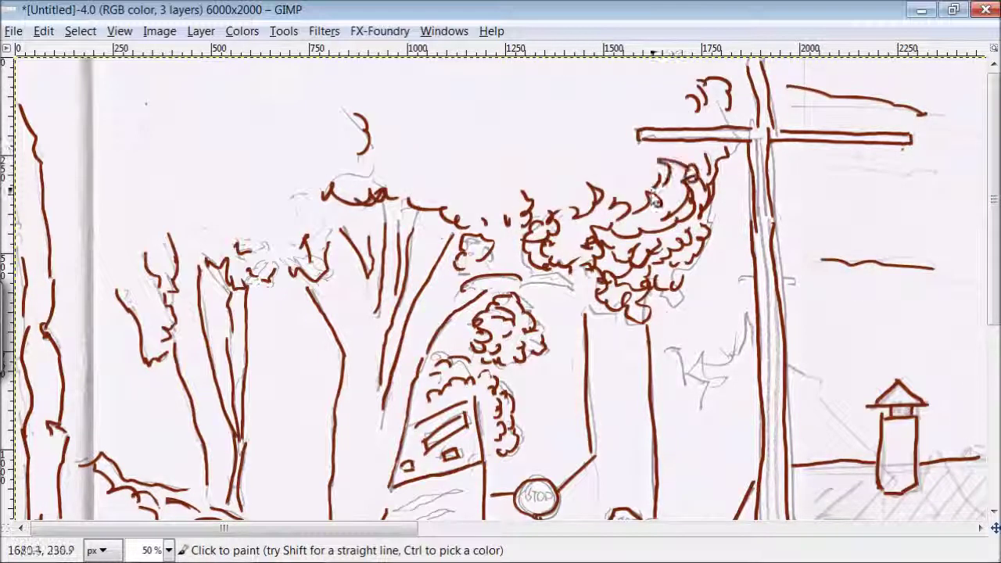
{"action": "left_click_drag", "start_coordinate": [626, 160], "coordinate": [540, 212]}
{"action": "left_click_drag", "start_coordinate": [579, 118], "coordinate": [563, 156]}
{"action": "left_click_drag", "start_coordinate": [611, 94], "coordinate": [657, 105]}
- Add curly foliage along the crown's top and left side with an extra lobe
{"action": "mouse_move", "coordinate": [548, 117]}
{"action": "left_mouse_down"}
{"action": "mouse_move", "coordinate": [521, 168]}
{"action": "mouse_move", "coordinate": [438, 208]}
{"action": "left_mouse_up"}
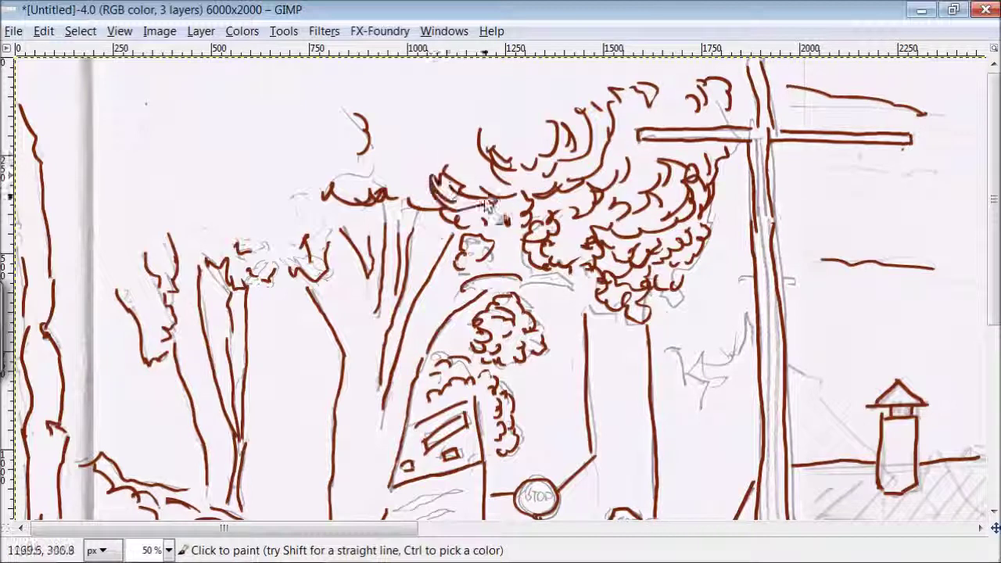
{"action": "left_click_drag", "start_coordinate": [470, 141], "coordinate": [408, 160]}
{"action": "mouse_move", "coordinate": [383, 129]}
{"action": "left_mouse_down"}
{"action": "mouse_move", "coordinate": [369, 156]}
{"action": "mouse_move", "coordinate": [313, 184]}
{"action": "left_mouse_up"}
{"action": "mouse_move", "coordinate": [344, 203]}
{"action": "left_mouse_down"}
{"action": "mouse_move", "coordinate": [330, 234]}
{"action": "mouse_move", "coordinate": [286, 266]}
{"action": "left_mouse_up"}
{"action": "left_click_drag", "start_coordinate": [235, 187], "coordinate": [308, 232]}
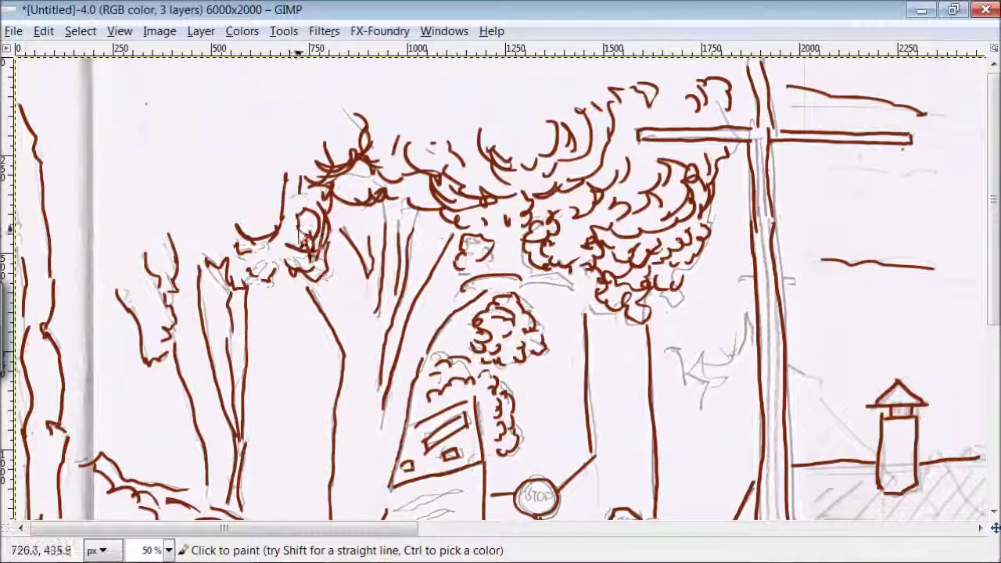
{"action": "left_click_drag", "start_coordinate": [273, 192], "coordinate": [234, 211]}
{"action": "left_click_drag", "start_coordinate": [227, 203], "coordinate": [170, 203]}
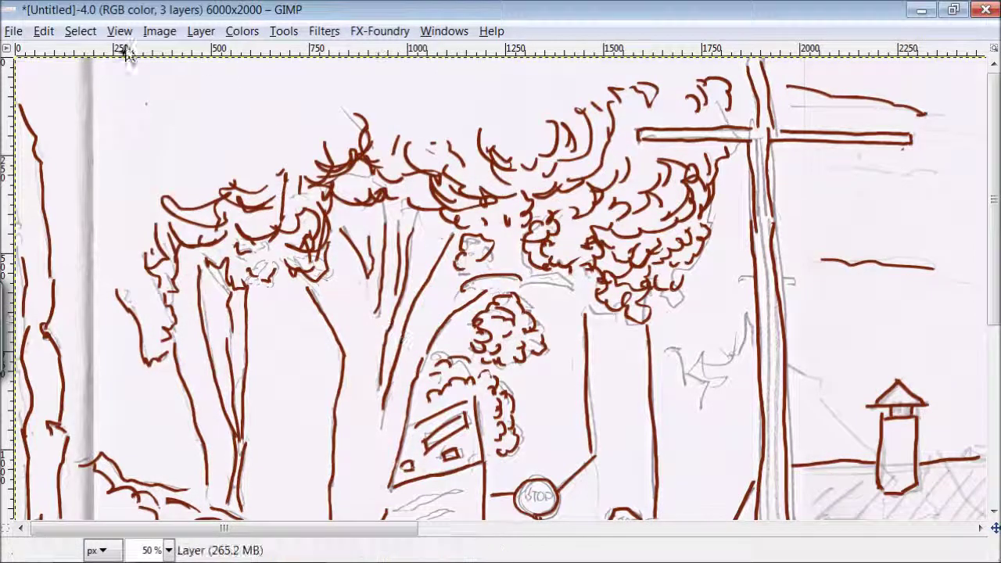
- Ink curling brown foliage lines beside the left trunk and in the upper left
{"action": "mouse_move", "coordinate": [116, 286]}
{"action": "left_mouse_down"}
{"action": "mouse_move", "coordinate": [49, 187]}
{"action": "mouse_move", "coordinate": [74, 217]}
{"action": "left_mouse_up"}
{"action": "left_click_drag", "start_coordinate": [76, 129], "coordinate": [148, 105]}
{"action": "left_click_drag", "start_coordinate": [121, 140], "coordinate": [169, 168]}
{"action": "mouse_move", "coordinate": [187, 161]}
{"action": "left_mouse_down"}
{"action": "mouse_move", "coordinate": [187, 191]}
{"action": "mouse_move", "coordinate": [146, 245]}
{"action": "mouse_move", "coordinate": [192, 235]}
{"action": "left_mouse_up"}
{"action": "mouse_move", "coordinate": [212, 180]}
{"action": "left_mouse_down"}
{"action": "mouse_move", "coordinate": [212, 234]}
{"action": "mouse_move", "coordinate": [275, 179]}
{"action": "left_mouse_up"}
- Paint 'LINE IS DONE' in blue lettering across the sky
{"action": "left_click_drag", "start_coordinate": [313, 180], "coordinate": [321, 223]}
{"action": "left_click_drag", "start_coordinate": [391, 172], "coordinate": [413, 223]}
{"action": "left_click_drag", "start_coordinate": [494, 173], "coordinate": [458, 213]}
{"action": "left_click_drag", "start_coordinate": [563, 166], "coordinate": [681, 219]}
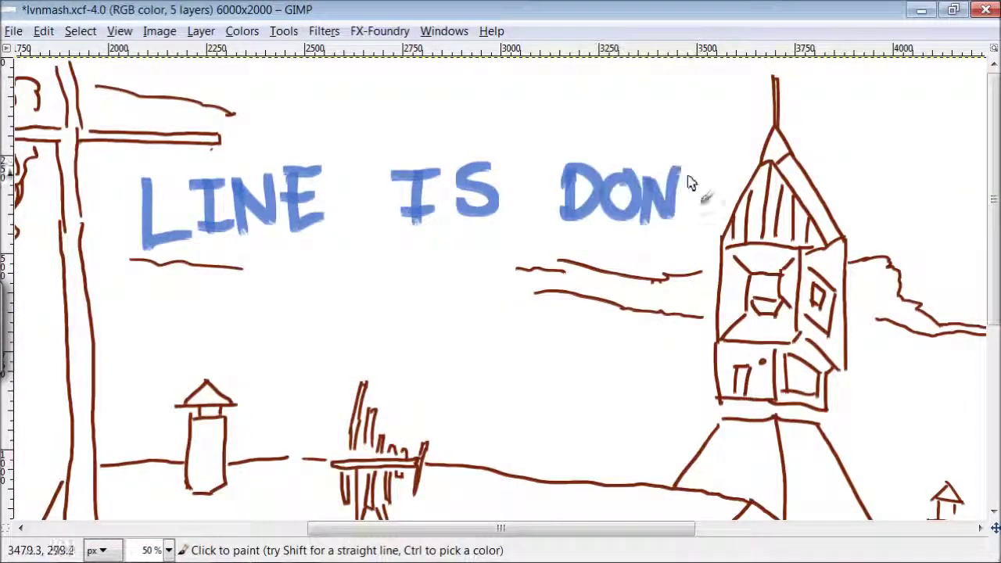
{"action": "left_click_drag", "start_coordinate": [693, 185], "coordinate": [720, 223]}
- Write 'NEXT IS GRAYSCALE' in blue on the lines below
{"action": "left_click_drag", "start_coordinate": [239, 304], "coordinate": [266, 262]}
{"action": "left_click_drag", "start_coordinate": [274, 266], "coordinate": [309, 309]}
{"action": "left_click_drag", "start_coordinate": [317, 262], "coordinate": [344, 301]}
{"action": "left_click_drag", "start_coordinate": [360, 258], "coordinate": [371, 297]}
{"action": "left_click_drag", "start_coordinate": [446, 250], "coordinate": [450, 294]}
{"action": "left_click_drag", "start_coordinate": [521, 250], "coordinate": [493, 290]}
{"action": "mouse_move", "coordinate": [276, 335]}
{"action": "left_mouse_down"}
{"action": "mouse_move", "coordinate": [266, 368]}
{"action": "mouse_move", "coordinate": [316, 387]}
{"action": "mouse_move", "coordinate": [360, 360]}
{"action": "left_mouse_up"}
{"action": "left_click_drag", "start_coordinate": [368, 327], "coordinate": [384, 368]}
{"action": "left_click_drag", "start_coordinate": [428, 313], "coordinate": [407, 352]}
{"action": "left_click_drag", "start_coordinate": [467, 317], "coordinate": [507, 348]}
- Finish the note with 'TONE.', undo it, and begin grey shading on the trunk
{"action": "left_click_drag", "start_coordinate": [547, 301], "coordinate": [583, 336]}
{"action": "left_click_drag", "start_coordinate": [422, 379], "coordinate": [445, 418]}
{"action": "mouse_move", "coordinate": [485, 376]}
{"action": "left_mouse_down"}
{"action": "mouse_move", "coordinate": [481, 419]}
{"action": "mouse_move", "coordinate": [547, 372]}
{"action": "mouse_move", "coordinate": [607, 407]}
{"action": "left_mouse_up"}
{"action": "left_click_drag", "start_coordinate": [567, 379], "coordinate": [594, 375]}
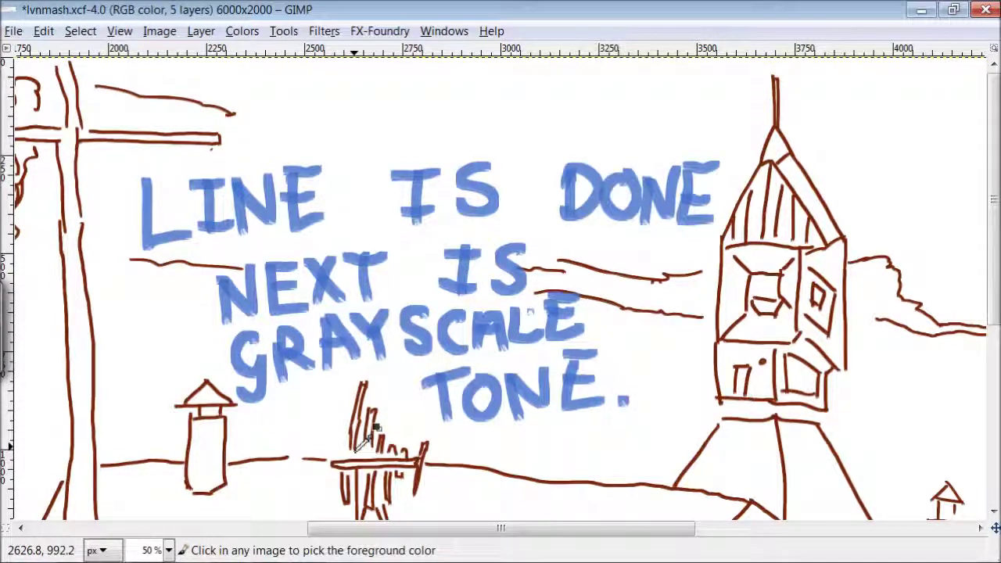
{"action": "key", "text": "ctrl+z"}
{"action": "key", "text": "ctrl+z"}
{"action": "key", "text": "ctrl+z"}
{"action": "key", "text": "ctrl+z"}
{"action": "key", "text": "ctrl+z"}
{"action": "key", "text": "ctrl+z"}
{"action": "key", "text": "ctrl+z"}
{"action": "key", "text": "ctrl+z"}
{"action": "key", "text": "ctrl+z"}
{"action": "key", "text": "ctrl+z"}
{"action": "key", "text": "ctrl+z"}
{"action": "key", "text": "ctrl+z"}
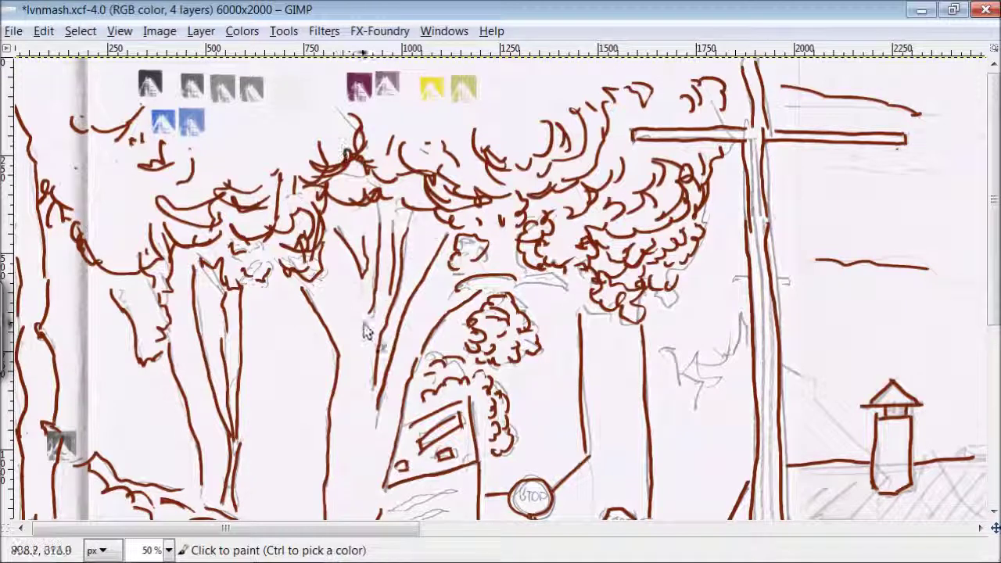
{"action": "mouse_move", "coordinate": [365, 333]}
{"action": "left_mouse_down"}
{"action": "mouse_move", "coordinate": [344, 360]}
{"action": "mouse_move", "coordinate": [309, 298]}
{"action": "mouse_move", "coordinate": [332, 234]}
{"action": "mouse_move", "coordinate": [352, 288]}
{"action": "mouse_move", "coordinate": [380, 313]}
{"action": "left_mouse_up"}
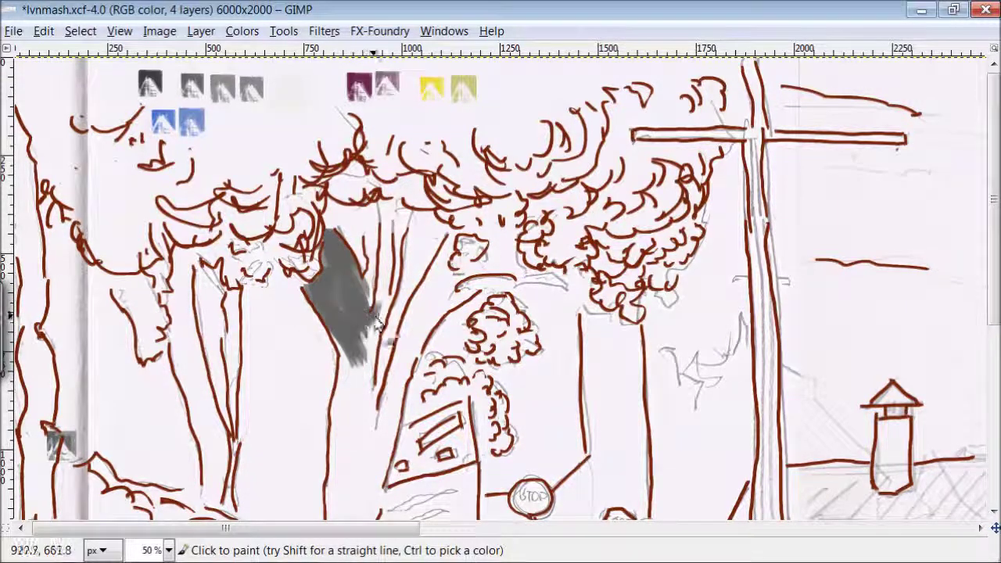
- Paint grey inside the right tree trunk, its branch and the narrow left trunk
{"action": "left_click_drag", "start_coordinate": [402, 244], "coordinate": [349, 391]}
{"action": "mouse_move", "coordinate": [427, 321]}
{"action": "left_mouse_down"}
{"action": "mouse_move", "coordinate": [435, 272]}
{"action": "mouse_move", "coordinate": [446, 272]}
{"action": "mouse_move", "coordinate": [426, 330]}
{"action": "mouse_move", "coordinate": [415, 322]}
{"action": "left_mouse_up"}
{"action": "mouse_move", "coordinate": [411, 415]}
{"action": "left_mouse_down"}
{"action": "mouse_move", "coordinate": [348, 493]}
{"action": "mouse_move", "coordinate": [403, 479]}
{"action": "left_mouse_up"}
{"action": "left_click_drag", "start_coordinate": [230, 292], "coordinate": [233, 334]}
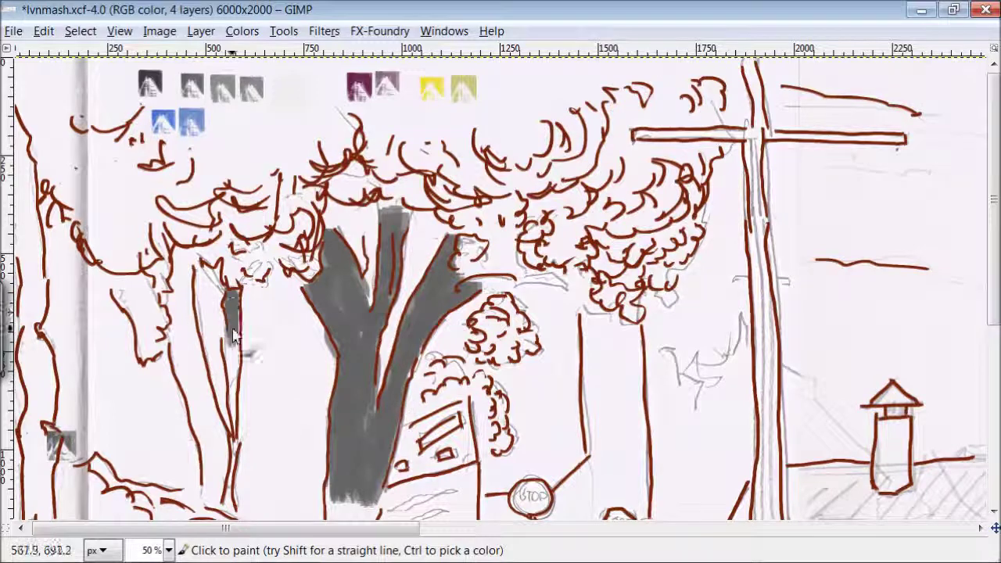
{"action": "left_click_drag", "start_coordinate": [235, 395], "coordinate": [233, 426]}
{"action": "mouse_move", "coordinate": [184, 258]}
{"action": "left_mouse_down"}
{"action": "mouse_move", "coordinate": [188, 313]}
{"action": "mouse_move", "coordinate": [183, 258]}
{"action": "mouse_move", "coordinate": [176, 345]}
{"action": "mouse_move", "coordinate": [196, 358]}
{"action": "mouse_move", "coordinate": [189, 313]}
{"action": "mouse_move", "coordinate": [208, 484]}
{"action": "mouse_move", "coordinate": [223, 469]}
{"action": "mouse_move", "coordinate": [212, 505]}
{"action": "left_mouse_up"}
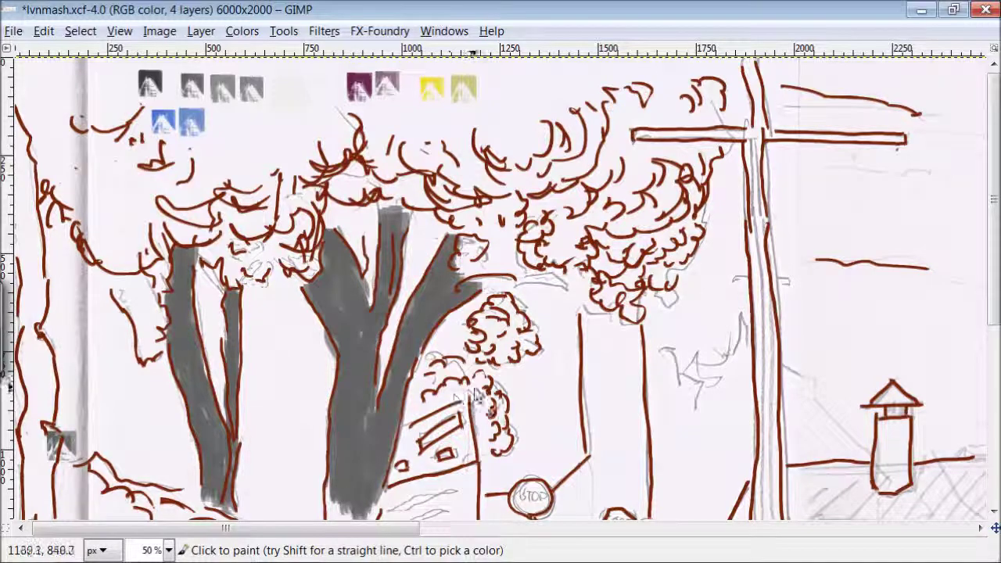
- Paint grey along the utility pole and its cross-arm down to street level
{"action": "scroll", "coordinate": [721, 344], "scroll_direction": "down", "scroll_amount": 5}
{"action": "mouse_move", "coordinate": [344, 309]}
{"action": "left_mouse_down"}
{"action": "mouse_move", "coordinate": [343, 403]}
{"action": "mouse_move", "coordinate": [366, 403]}
{"action": "mouse_move", "coordinate": [383, 446]}
{"action": "left_mouse_up"}
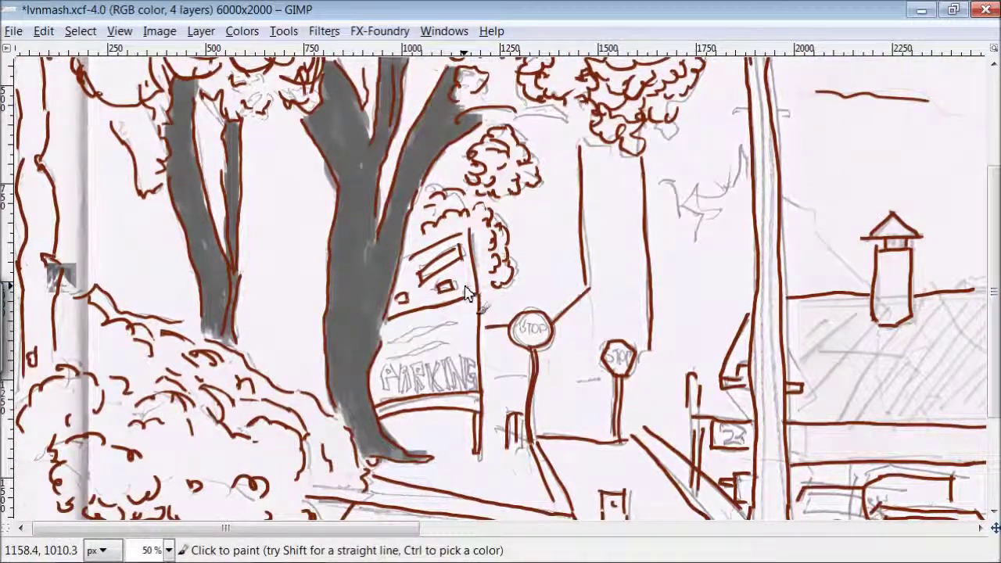
{"action": "scroll", "coordinate": [427, 415], "scroll_direction": "up", "scroll_amount": 5}
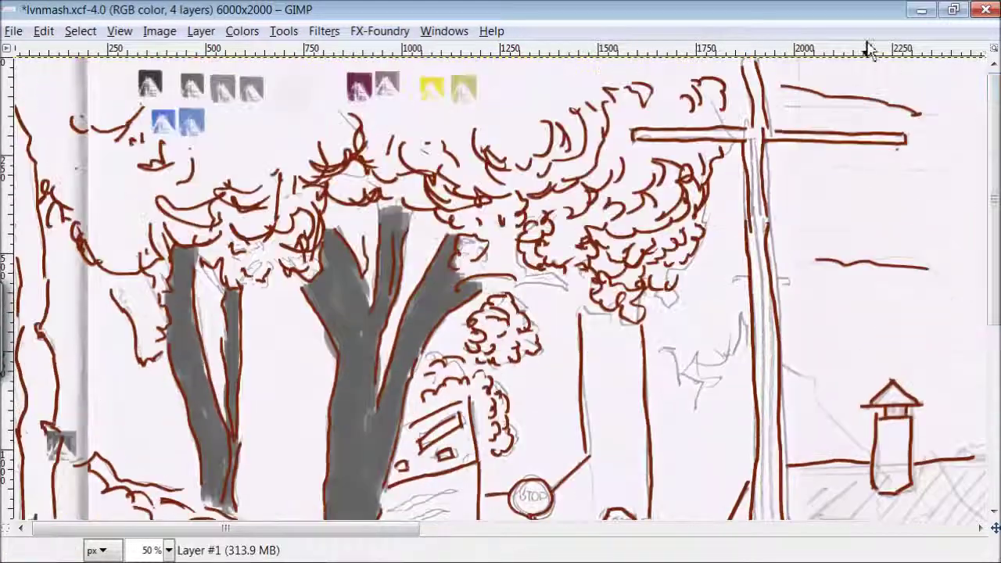
{"action": "mouse_move", "coordinate": [758, 139]}
{"action": "left_mouse_down"}
{"action": "mouse_move", "coordinate": [657, 135]}
{"action": "mouse_move", "coordinate": [891, 148]}
{"action": "mouse_move", "coordinate": [755, 134]}
{"action": "mouse_move", "coordinate": [775, 540]}
{"action": "left_mouse_up"}
{"action": "scroll", "coordinate": [766, 313], "scroll_direction": "down", "scroll_amount": 7}
{"action": "mouse_move", "coordinate": [767, 258]}
{"action": "left_mouse_down"}
{"action": "mouse_move", "coordinate": [765, 446]}
{"action": "mouse_move", "coordinate": [770, 381]}
{"action": "mouse_move", "coordinate": [782, 482]}
{"action": "left_mouse_up"}
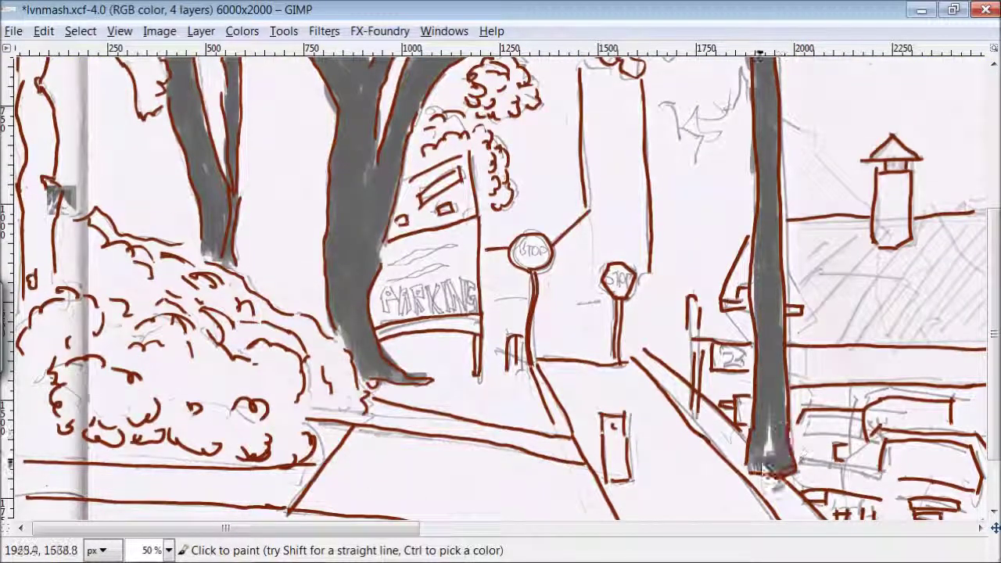
- Paint grey over the curb strip, ground under the parking sign, road crossing and sidewalk
{"action": "scroll", "coordinate": [339, 287], "scroll_direction": "up", "scroll_amount": 7}
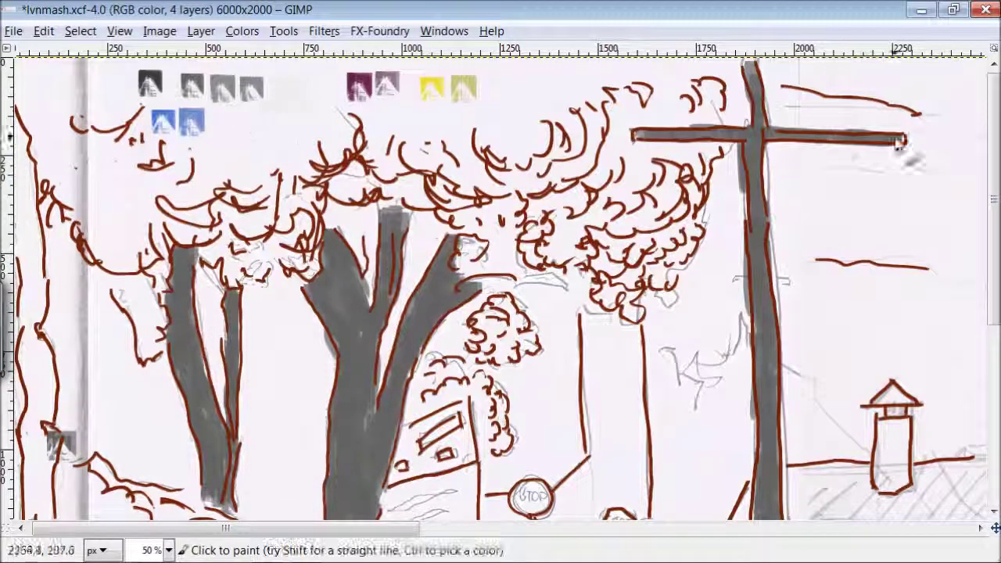
{"action": "scroll", "coordinate": [407, 360], "scroll_direction": "down", "scroll_amount": 7}
{"action": "mouse_move", "coordinate": [407, 360]}
{"action": "left_mouse_down"}
{"action": "mouse_move", "coordinate": [414, 396]}
{"action": "mouse_move", "coordinate": [525, 415]}
{"action": "mouse_move", "coordinate": [493, 405]}
{"action": "mouse_move", "coordinate": [523, 378]}
{"action": "left_mouse_up"}
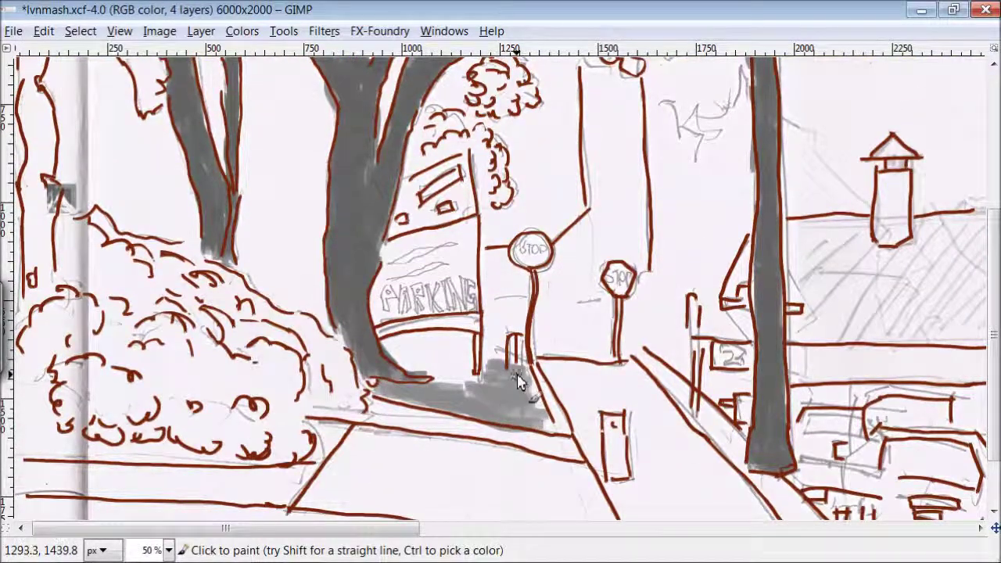
{"action": "mouse_move", "coordinate": [450, 382]}
{"action": "left_mouse_down"}
{"action": "mouse_move", "coordinate": [425, 359]}
{"action": "mouse_move", "coordinate": [473, 429]}
{"action": "left_mouse_up"}
{"action": "mouse_move", "coordinate": [585, 518]}
{"action": "left_mouse_down"}
{"action": "mouse_move", "coordinate": [622, 481]}
{"action": "mouse_move", "coordinate": [610, 498]}
{"action": "mouse_move", "coordinate": [547, 499]}
{"action": "mouse_move", "coordinate": [408, 456]}
{"action": "mouse_move", "coordinate": [358, 465]}
{"action": "mouse_move", "coordinate": [425, 402]}
{"action": "mouse_move", "coordinate": [346, 481]}
{"action": "mouse_move", "coordinate": [360, 457]}
{"action": "mouse_move", "coordinate": [342, 508]}
{"action": "mouse_move", "coordinate": [478, 502]}
{"action": "mouse_move", "coordinate": [559, 513]}
{"action": "left_mouse_up"}
{"action": "scroll", "coordinate": [560, 512], "scroll_direction": "down", "scroll_amount": 2}
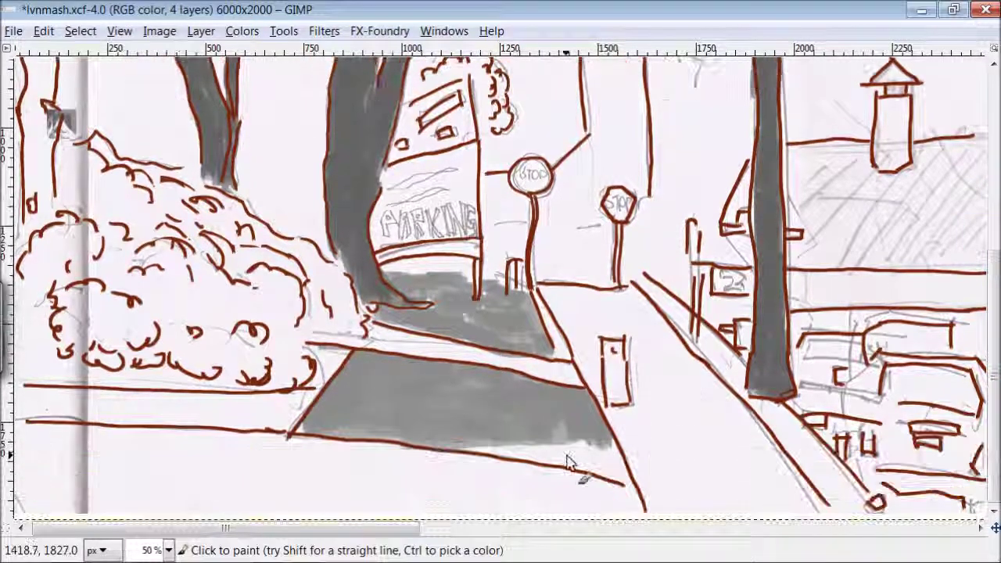
{"action": "left_click_drag", "start_coordinate": [571, 464], "coordinate": [608, 415]}
{"action": "mouse_move", "coordinate": [317, 403]}
{"action": "left_mouse_down"}
{"action": "mouse_move", "coordinate": [87, 407]}
{"action": "mouse_move", "coordinate": [152, 421]}
{"action": "left_mouse_up"}
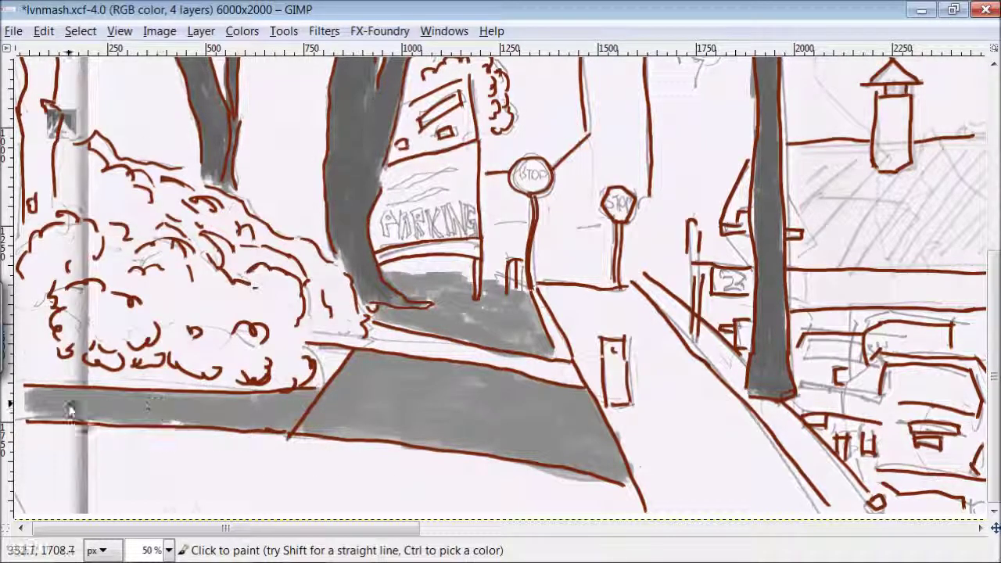
- Fill both stop-sign discs and the left stop-sign pole with grey
{"action": "left_click_drag", "start_coordinate": [525, 166], "coordinate": [546, 182]}
{"action": "mouse_move", "coordinate": [611, 199]}
{"action": "left_mouse_down"}
{"action": "mouse_move", "coordinate": [623, 182]}
{"action": "mouse_move", "coordinate": [621, 251]}
{"action": "left_mouse_up"}
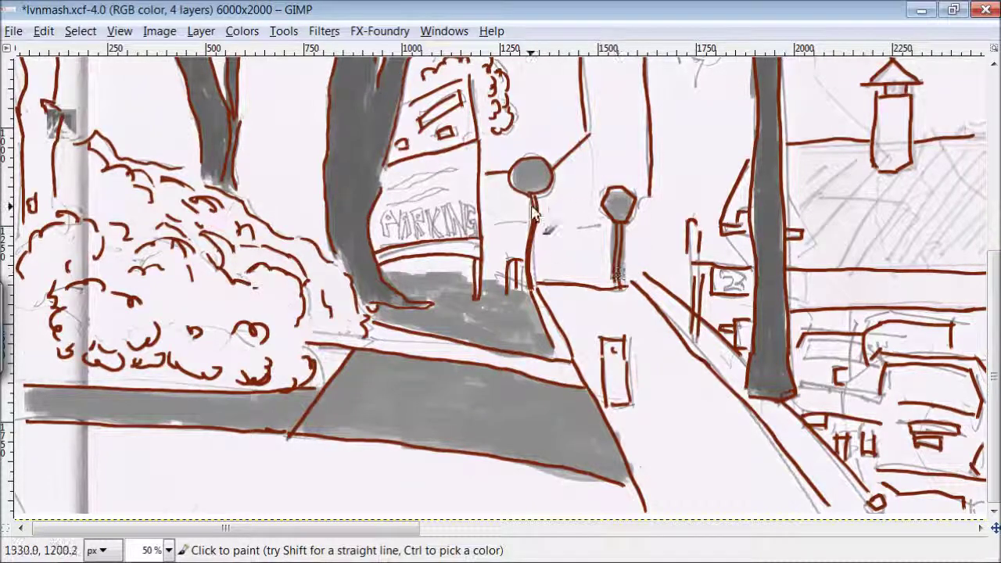
{"action": "left_click_drag", "start_coordinate": [535, 215], "coordinate": [540, 286]}
{"action": "scroll", "coordinate": [447, 508], "scroll_direction": "right", "scroll_amount": 5}
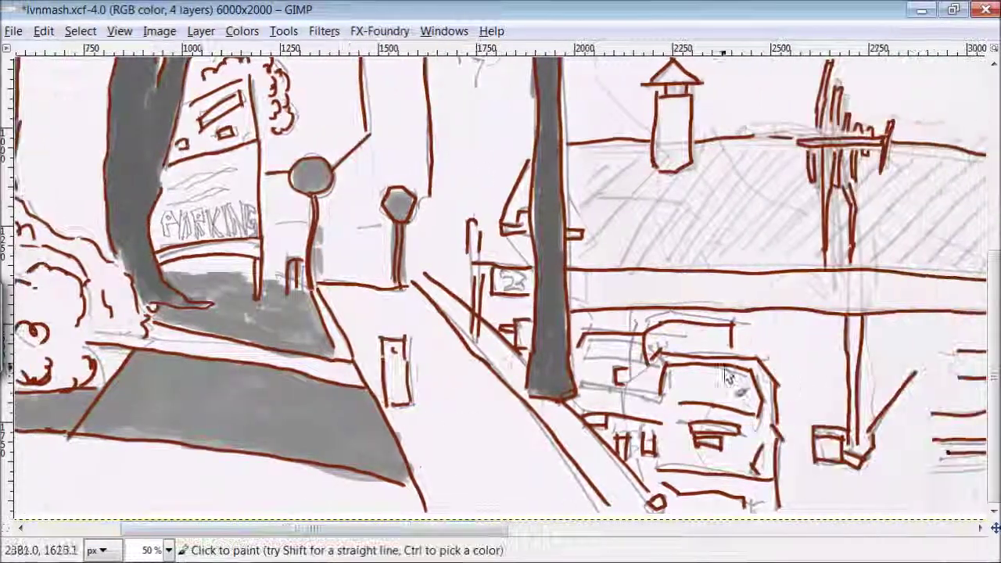
- Shade the parked car, the pole beside the fence and its base box grey
{"action": "mouse_move", "coordinate": [770, 387]}
{"action": "left_mouse_down"}
{"action": "mouse_move", "coordinate": [689, 364]}
{"action": "mouse_move", "coordinate": [653, 383]}
{"action": "mouse_move", "coordinate": [669, 415]}
{"action": "mouse_move", "coordinate": [841, 457]}
{"action": "mouse_move", "coordinate": [739, 449]}
{"action": "mouse_move", "coordinate": [651, 407]}
{"action": "left_mouse_up"}
{"action": "mouse_move", "coordinate": [626, 360]}
{"action": "left_mouse_down"}
{"action": "mouse_move", "coordinate": [595, 332]}
{"action": "mouse_move", "coordinate": [715, 336]}
{"action": "mouse_move", "coordinate": [736, 360]}
{"action": "left_mouse_up"}
{"action": "left_click_drag", "start_coordinate": [579, 380], "coordinate": [618, 438]}
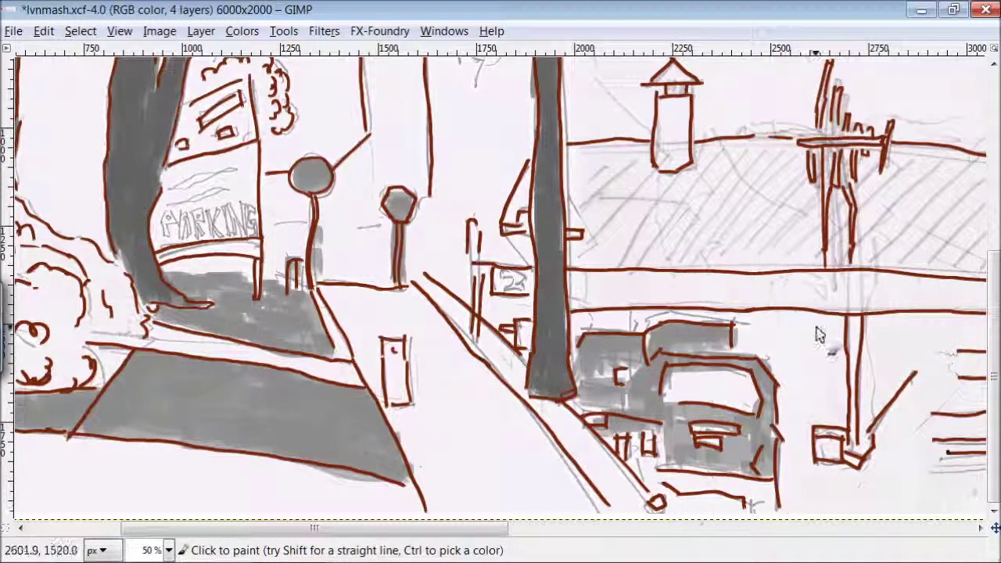
{"action": "left_click_drag", "start_coordinate": [851, 315], "coordinate": [858, 374]}
{"action": "left_click_drag", "start_coordinate": [853, 458], "coordinate": [826, 438]}
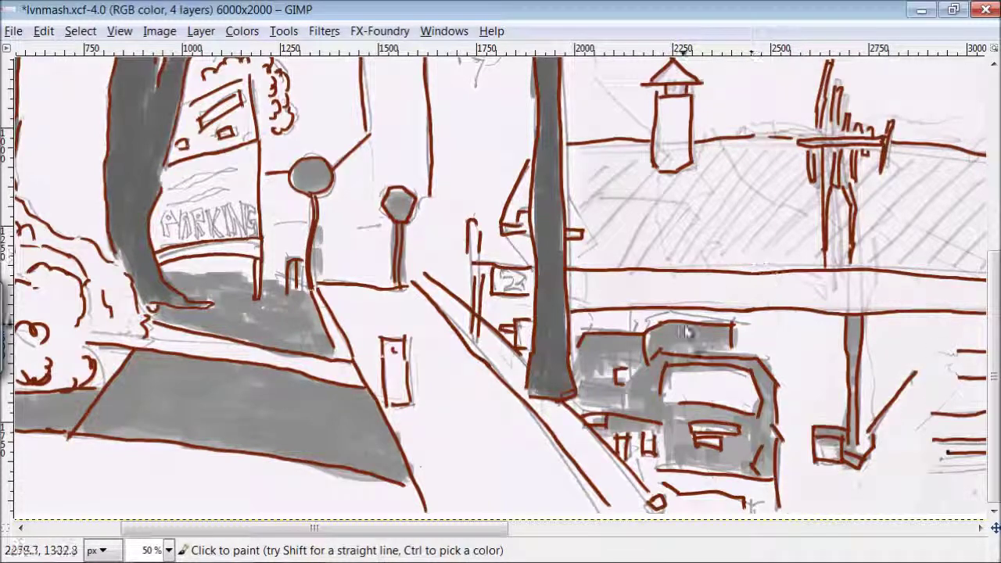
- Fill the chimney body and the trunk at the image's left edge with grey
{"action": "mouse_move", "coordinate": [682, 116]}
{"action": "left_mouse_down"}
{"action": "mouse_move", "coordinate": [665, 149]}
{"action": "mouse_move", "coordinate": [678, 160]}
{"action": "left_mouse_up"}
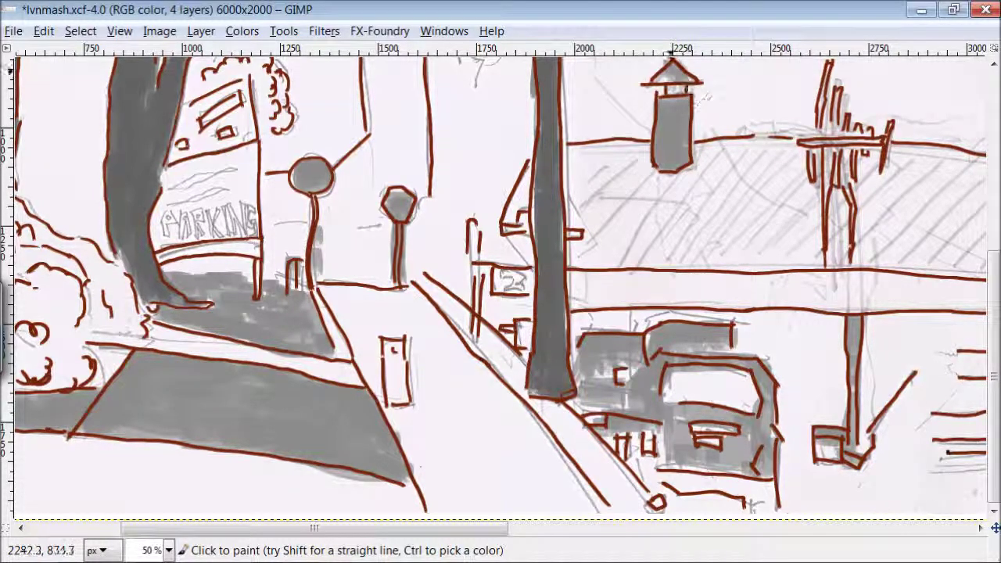
{"action": "scroll", "coordinate": [517, 509], "scroll_direction": "up", "scroll_amount": 5}
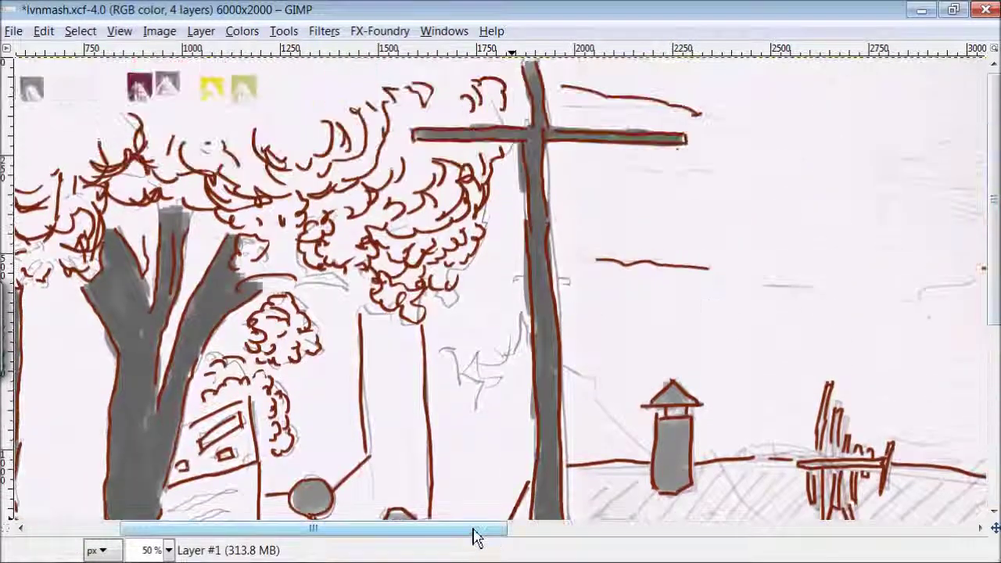
{"action": "scroll", "coordinate": [477, 469], "scroll_direction": "left", "scroll_amount": 5}
{"action": "mouse_move", "coordinate": [43, 329]}
{"action": "left_mouse_down"}
{"action": "mouse_move", "coordinate": [41, 250]}
{"action": "mouse_move", "coordinate": [51, 501]}
{"action": "left_mouse_up"}
{"action": "scroll", "coordinate": [47, 352], "scroll_direction": "down", "scroll_amount": 5}
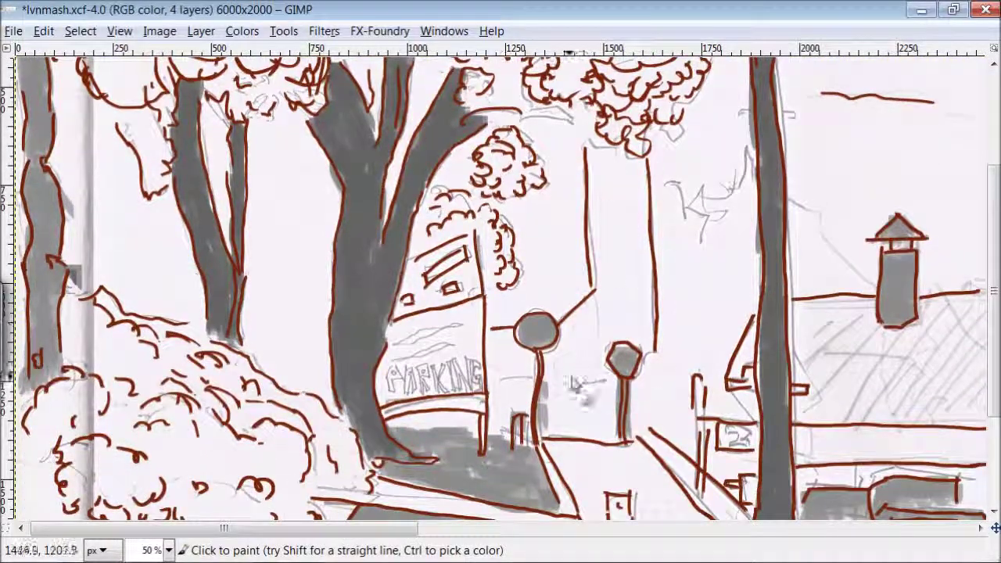
{"action": "left_click_drag", "start_coordinate": [358, 528], "coordinate": [798, 528]}
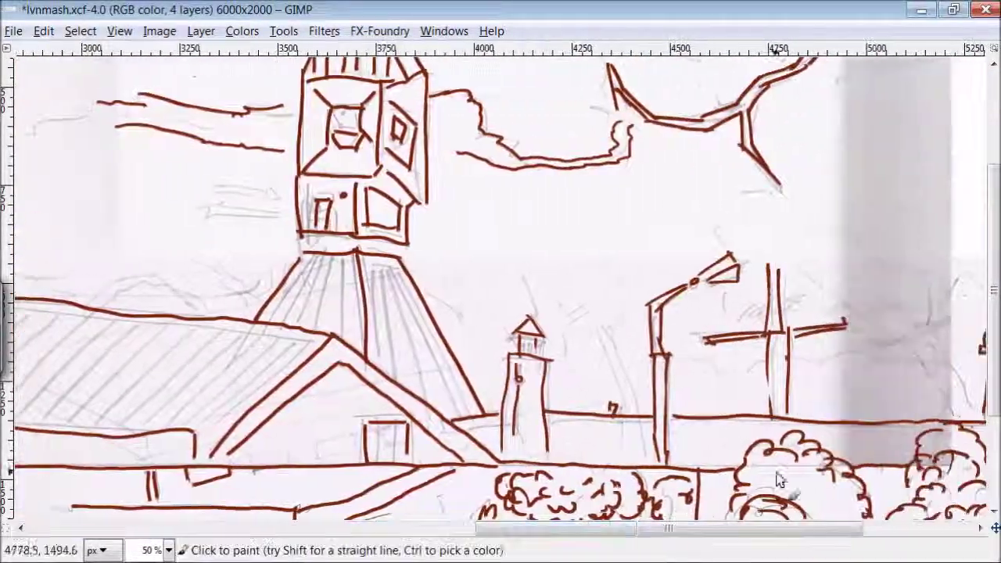
- Shade the windmill, lamp post, small tower and clock tower face and roof grey
{"action": "mouse_move", "coordinate": [780, 332]}
{"action": "left_mouse_down"}
{"action": "mouse_move", "coordinate": [841, 324]}
{"action": "mouse_move", "coordinate": [744, 341]}
{"action": "mouse_move", "coordinate": [720, 266]}
{"action": "mouse_move", "coordinate": [662, 325]}
{"action": "mouse_move", "coordinate": [675, 439]}
{"action": "left_mouse_up"}
{"action": "mouse_move", "coordinate": [521, 375]}
{"action": "left_mouse_down"}
{"action": "mouse_move", "coordinate": [550, 398]}
{"action": "mouse_move", "coordinate": [531, 375]}
{"action": "mouse_move", "coordinate": [536, 434]}
{"action": "mouse_move", "coordinate": [505, 446]}
{"action": "mouse_move", "coordinate": [527, 478]}
{"action": "left_mouse_up"}
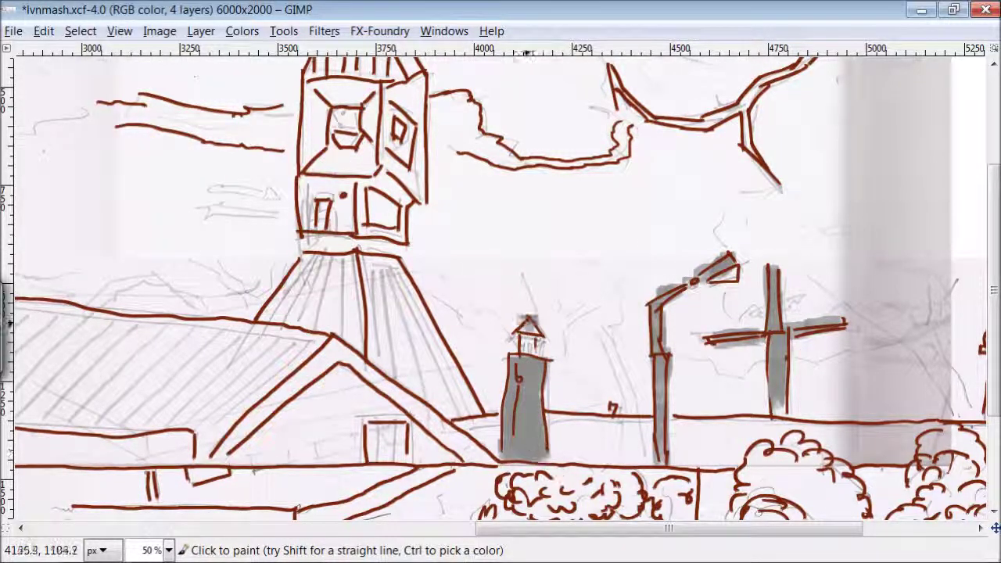
{"action": "mouse_move", "coordinate": [313, 82]}
{"action": "left_mouse_down"}
{"action": "mouse_move", "coordinate": [311, 156]}
{"action": "mouse_move", "coordinate": [356, 168]}
{"action": "mouse_move", "coordinate": [364, 86]}
{"action": "mouse_move", "coordinate": [420, 121]}
{"action": "mouse_move", "coordinate": [411, 196]}
{"action": "mouse_move", "coordinate": [391, 94]}
{"action": "mouse_move", "coordinate": [421, 180]}
{"action": "left_mouse_up"}
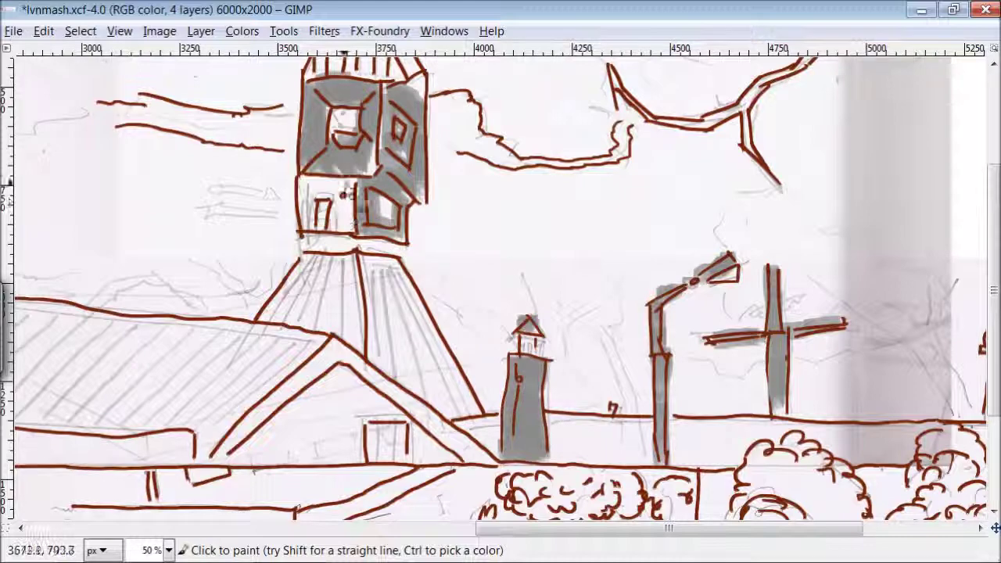
{"action": "scroll", "coordinate": [361, 146], "scroll_direction": "up", "scroll_amount": 4}
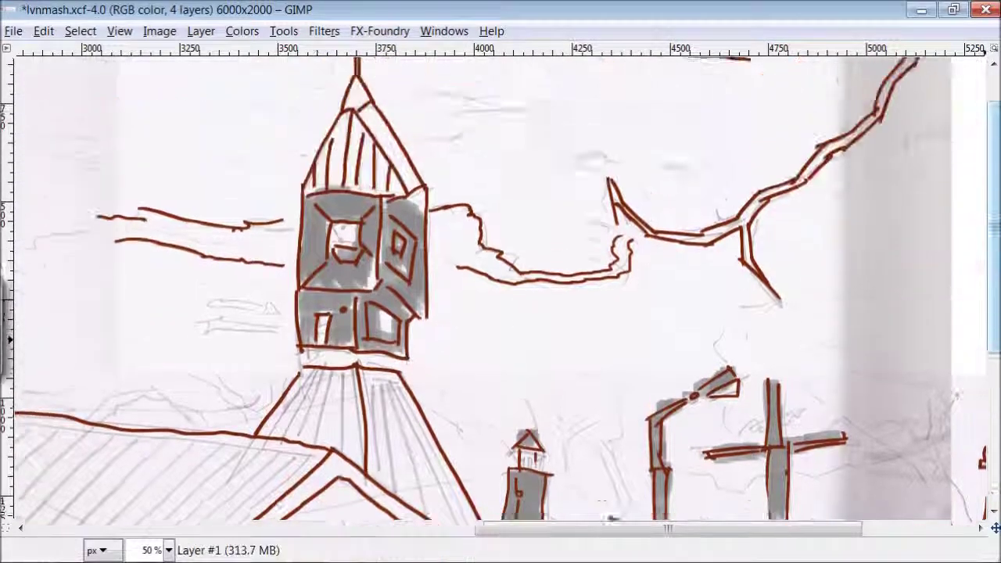
{"action": "left_click_drag", "start_coordinate": [384, 195], "coordinate": [340, 219]}
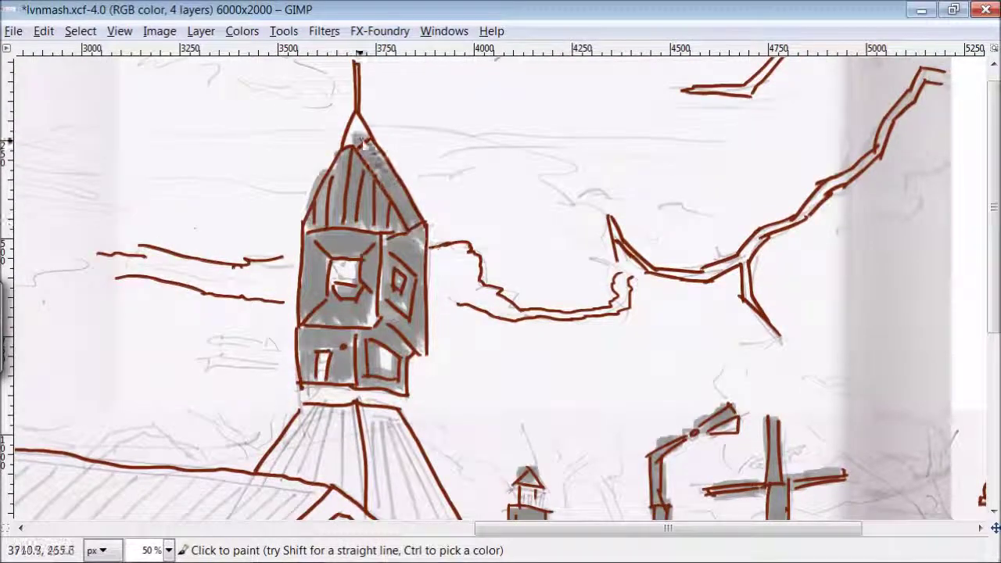
- Paint grey over the large sky branch and the right-side tree trunks and branches
{"action": "mouse_move", "coordinate": [747, 301]}
{"action": "left_mouse_down"}
{"action": "mouse_move", "coordinate": [813, 195]}
{"action": "mouse_move", "coordinate": [890, 141]}
{"action": "left_mouse_up"}
{"action": "scroll", "coordinate": [958, 173], "scroll_direction": "down", "scroll_amount": 8}
{"action": "left_click_drag", "start_coordinate": [622, 368], "coordinate": [629, 403]}
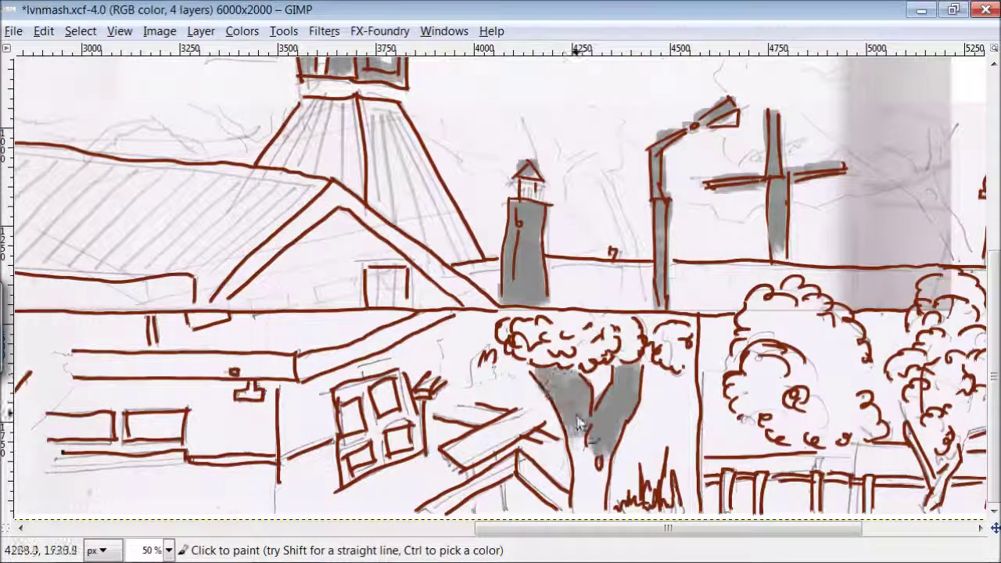
{"action": "left_click_drag", "start_coordinate": [582, 443], "coordinate": [598, 507]}
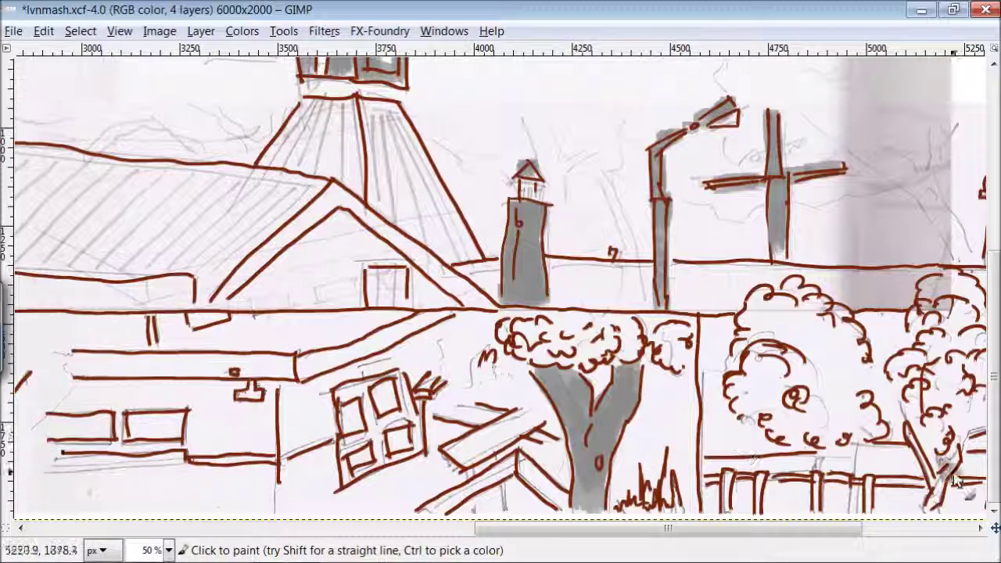
{"action": "left_click_drag", "start_coordinate": [952, 481], "coordinate": [913, 443]}
{"action": "mouse_move", "coordinate": [767, 528]}
{"action": "left_mouse_down"}
{"action": "mouse_move", "coordinate": [877, 531]}
{"action": "mouse_move", "coordinate": [738, 532]}
{"action": "mouse_move", "coordinate": [670, 550]}
{"action": "mouse_move", "coordinate": [459, 519]}
{"action": "mouse_move", "coordinate": [372, 157]}
{"action": "left_mouse_up"}
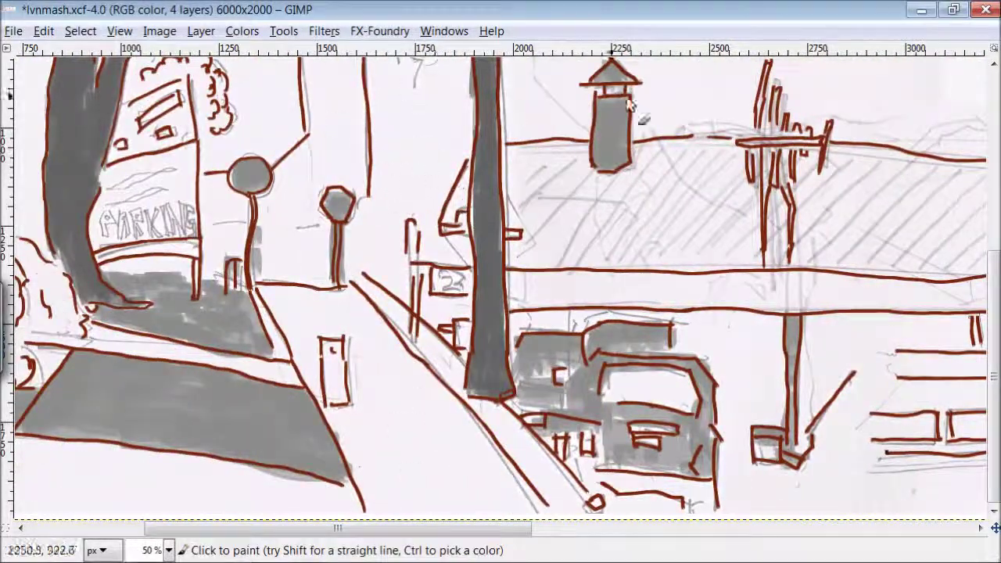
- Sample a grey from the image and fill the street, sidewalk strip and diagonal street strip
{"action": "scroll", "coordinate": [632, 104], "scroll_direction": "up", "scroll_amount": 5}
{"action": "scroll", "coordinate": [438, 420], "scroll_direction": "left", "scroll_amount": 5}
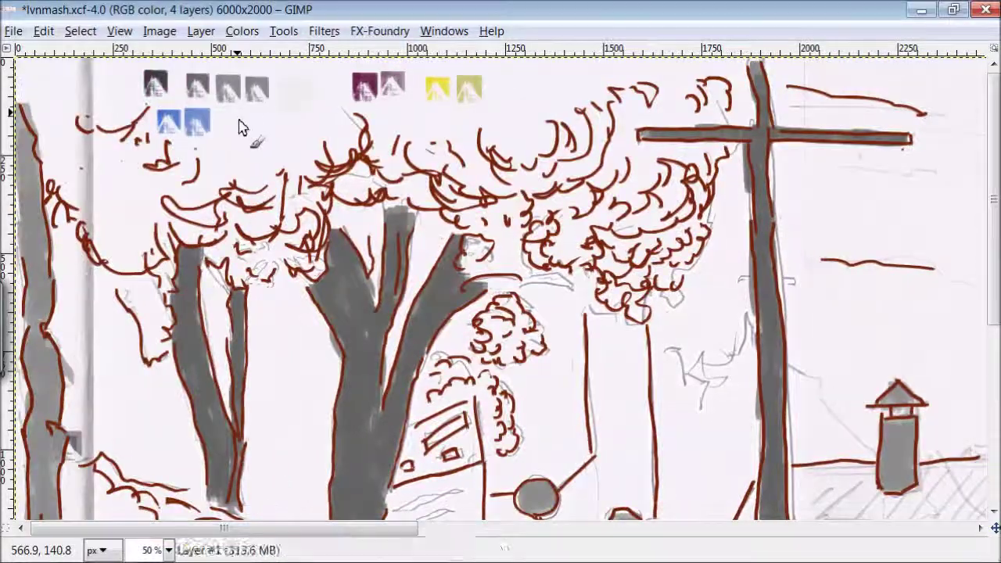
{"action": "key", "text": "o"}
{"action": "key", "text": "p"}
{"action": "scroll", "coordinate": [838, 190], "scroll_direction": "down", "scroll_amount": 6}
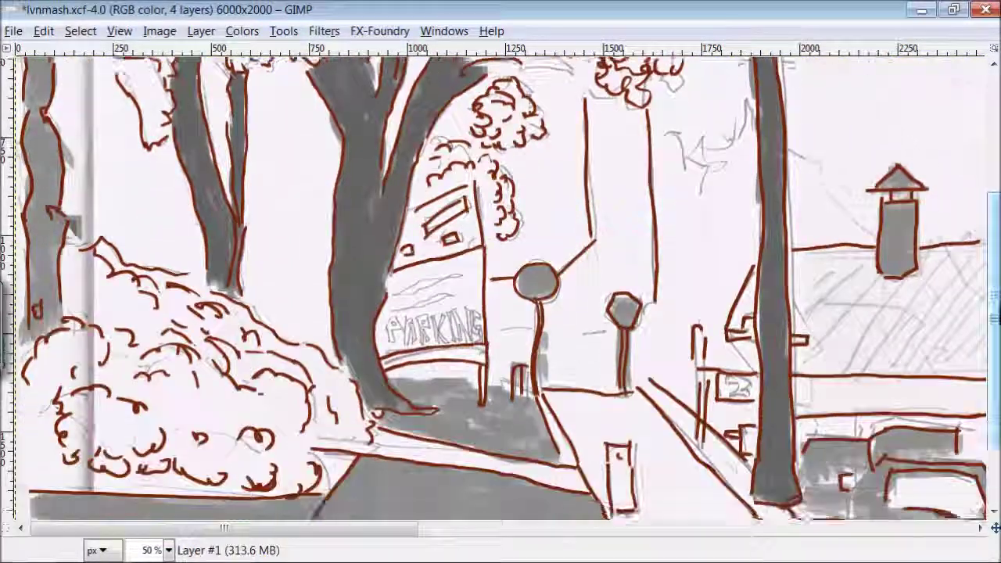
{"action": "mouse_move", "coordinate": [606, 407]}
{"action": "left_mouse_down"}
{"action": "mouse_move", "coordinate": [673, 423]}
{"action": "mouse_move", "coordinate": [720, 492]}
{"action": "mouse_move", "coordinate": [643, 481]}
{"action": "left_mouse_up"}
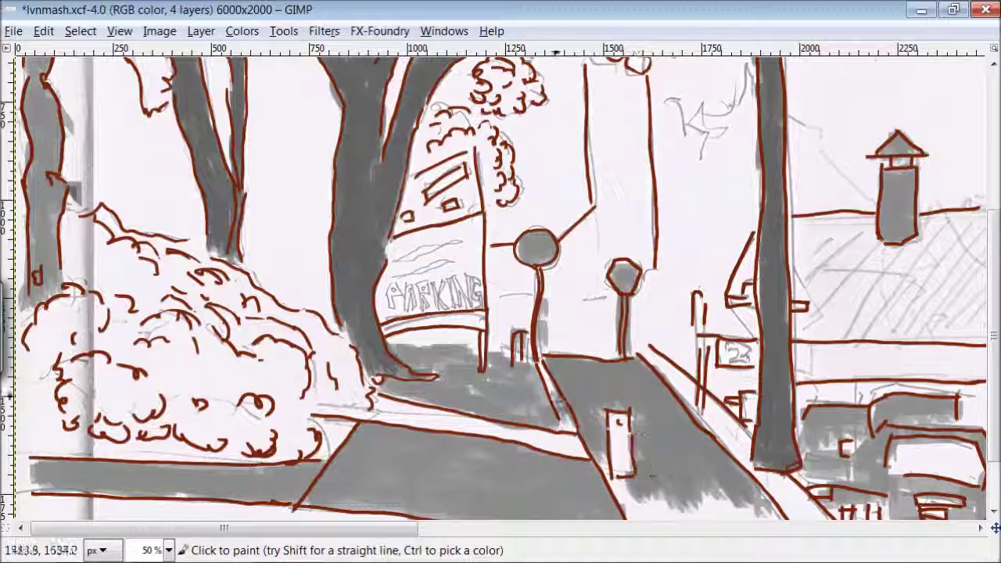
{"action": "left_click_drag", "start_coordinate": [519, 444], "coordinate": [415, 419]}
{"action": "mouse_move", "coordinate": [656, 334]}
{"action": "left_mouse_down"}
{"action": "mouse_move", "coordinate": [743, 509]}
{"action": "mouse_move", "coordinate": [704, 406]}
{"action": "mouse_move", "coordinate": [701, 368]}
{"action": "mouse_move", "coordinate": [728, 356]}
{"action": "left_mouse_up"}
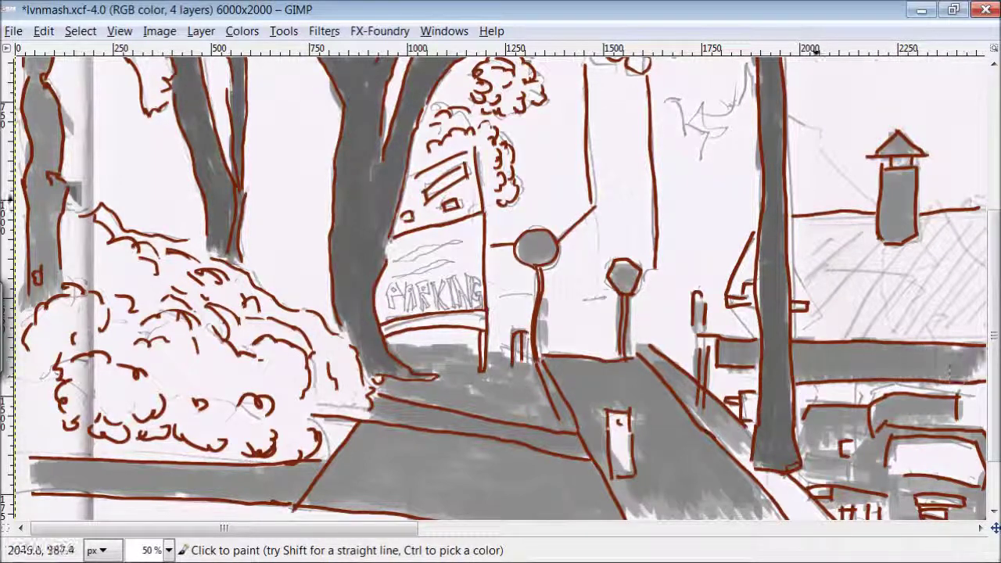
- Add grey to the lower-right street area and the horizontal band across the buildings
{"action": "scroll", "coordinate": [867, 351], "scroll_direction": "down", "scroll_amount": 3}
{"action": "mouse_move", "coordinate": [784, 455]}
{"action": "left_mouse_down"}
{"action": "mouse_move", "coordinate": [725, 513]}
{"action": "mouse_move", "coordinate": [677, 486]}
{"action": "mouse_move", "coordinate": [780, 513]}
{"action": "left_mouse_up"}
{"action": "left_click_drag", "start_coordinate": [791, 435], "coordinate": [801, 411]}
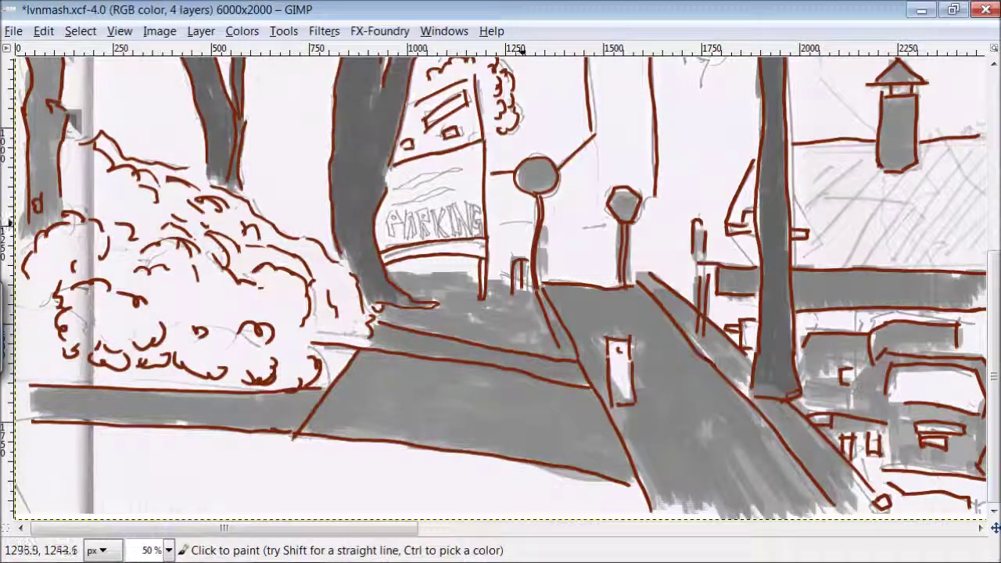
{"action": "scroll", "coordinate": [227, 528], "scroll_direction": "right", "scroll_amount": 5}
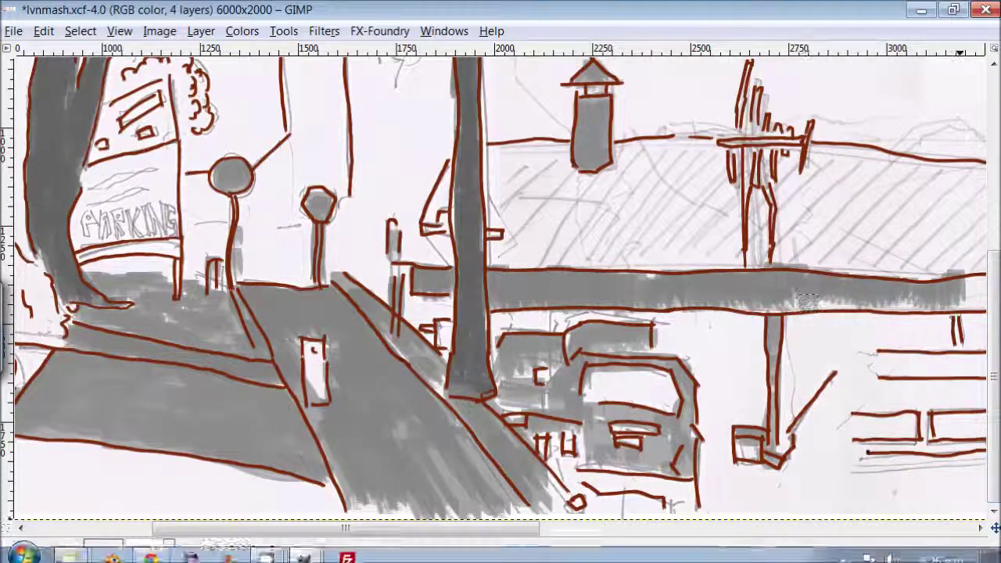
{"action": "scroll", "coordinate": [345, 528], "scroll_direction": "right", "scroll_amount": 4}
{"action": "left_click_drag", "start_coordinate": [756, 290], "coordinate": [716, 293]}
{"action": "mouse_move", "coordinate": [891, 192]}
{"action": "left_mouse_down"}
{"action": "mouse_move", "coordinate": [778, 301]}
{"action": "mouse_move", "coordinate": [984, 246]}
{"action": "left_mouse_up"}
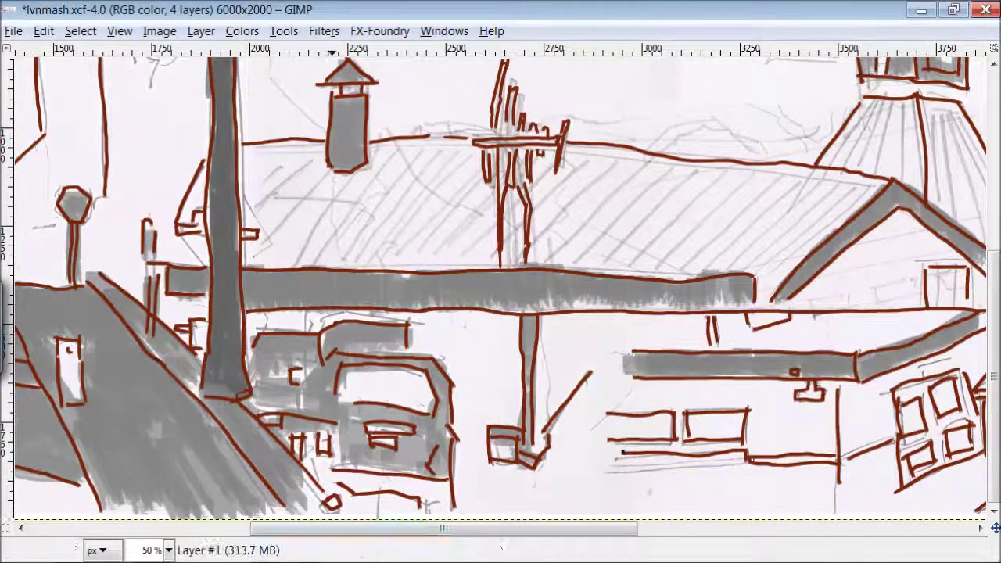
- Pick a grey from the image, dab two test swatches near the top, and enlarge the brush
{"action": "scroll", "coordinate": [438, 528], "scroll_direction": "left", "scroll_amount": 9}
{"action": "scroll", "coordinate": [387, 338], "scroll_direction": "up", "scroll_amount": 5}
{"action": "key", "text": "ctrl"}
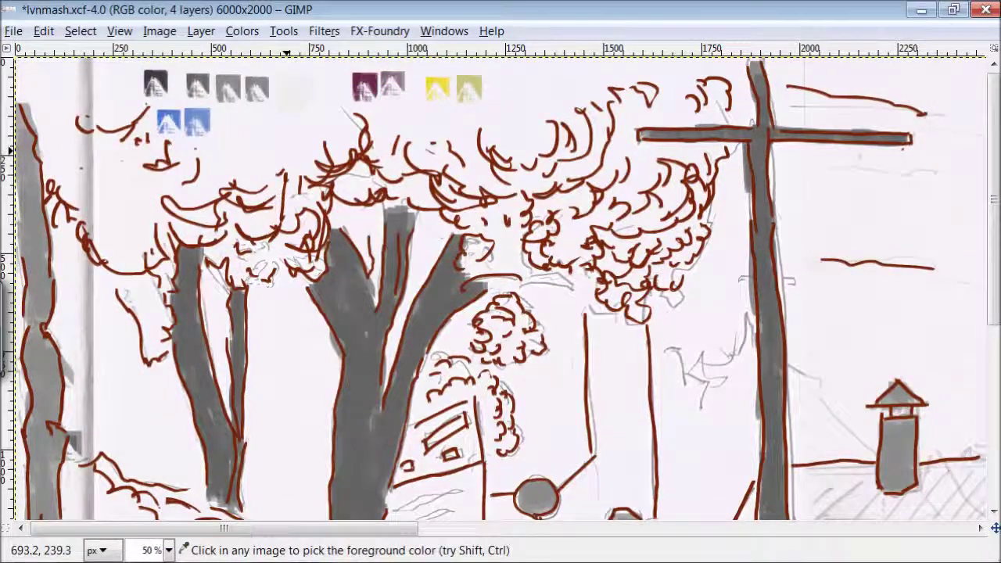
{"action": "left_click", "coordinate": [250, 139]}
{"action": "left_click", "coordinate": [292, 138]}
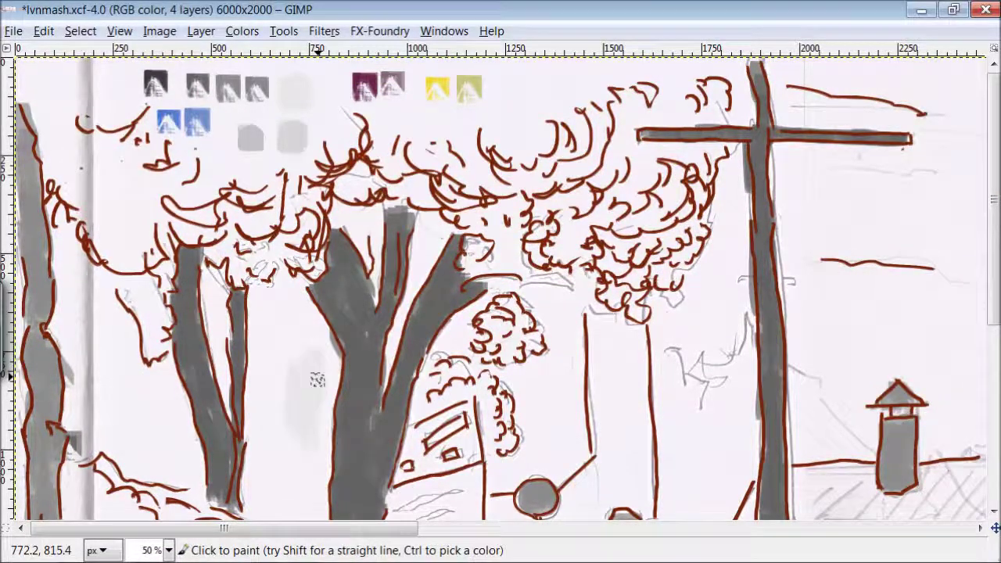
{"action": "key", "text": "bracketright"}
{"action": "key", "text": "bracketright"}
{"action": "key", "text": "bracketright"}
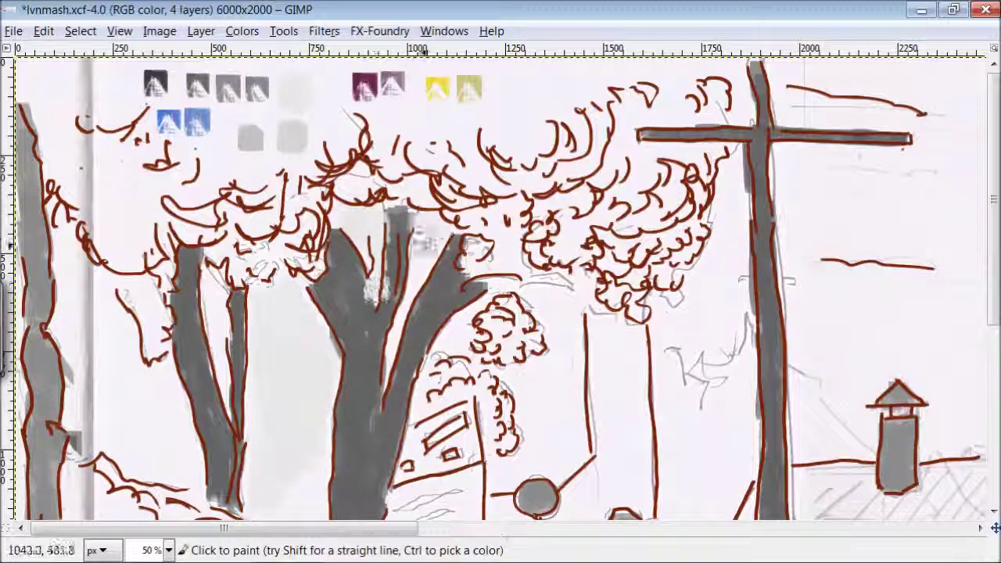
- Paint lighter grey over the middle tree trunk, beside the bush and between pole and bush
{"action": "left_click_drag", "start_coordinate": [418, 247], "coordinate": [386, 332]}
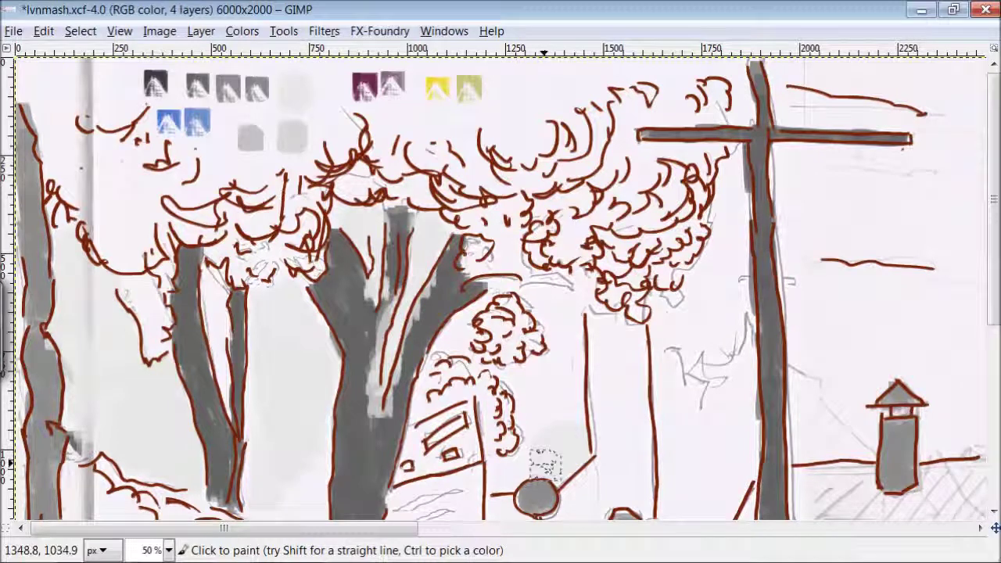
{"action": "left_click_drag", "start_coordinate": [562, 388], "coordinate": [564, 318]}
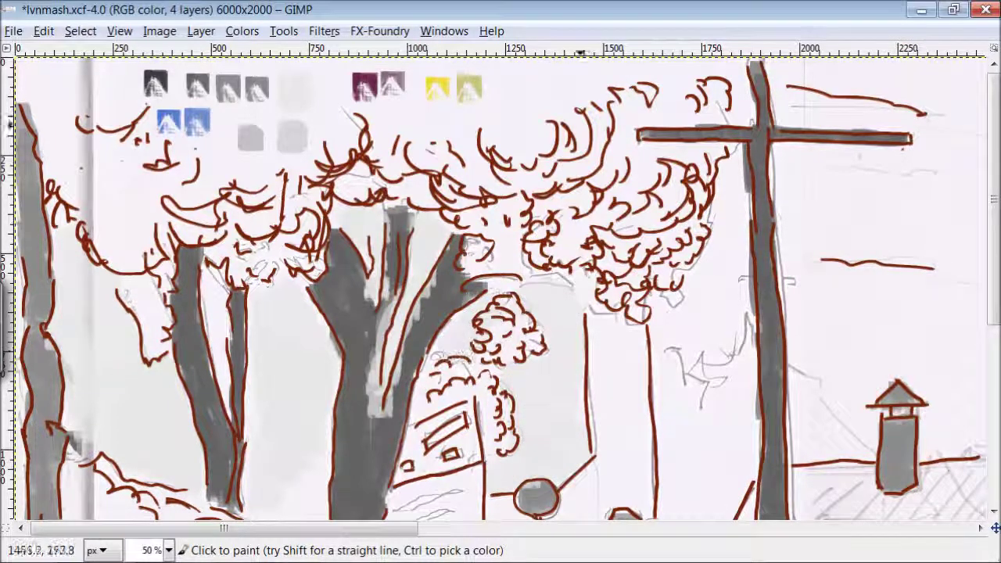
{"action": "left_click_drag", "start_coordinate": [735, 210], "coordinate": [671, 315]}
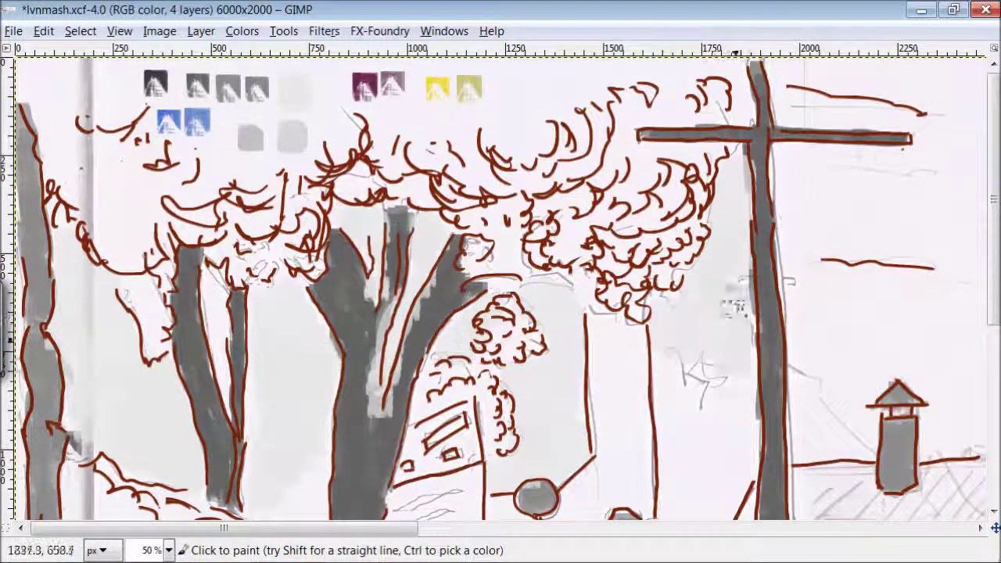
{"action": "scroll", "coordinate": [736, 460], "scroll_direction": "down", "scroll_amount": 5}
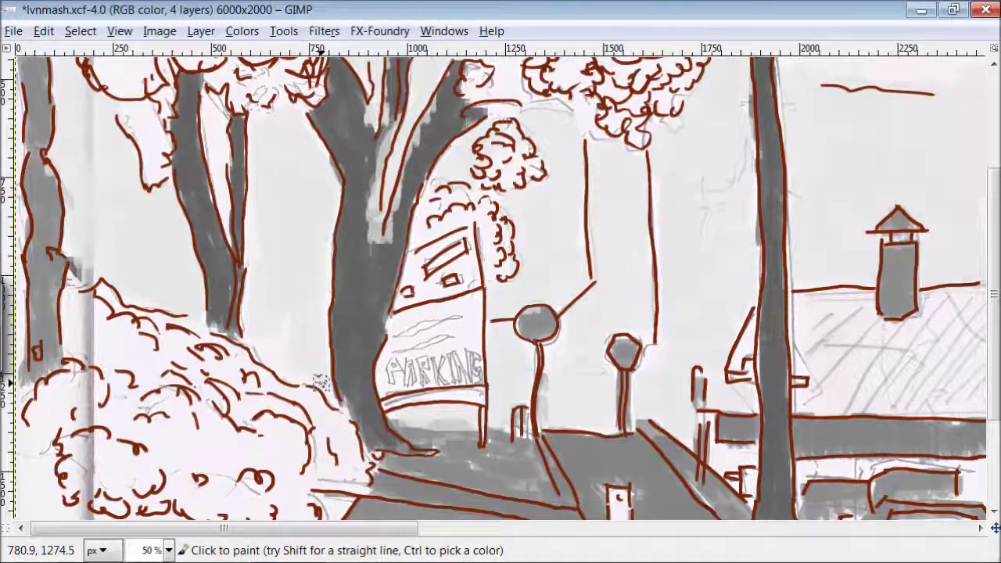
{"action": "scroll", "coordinate": [967, 193], "scroll_direction": "up", "scroll_amount": 5}
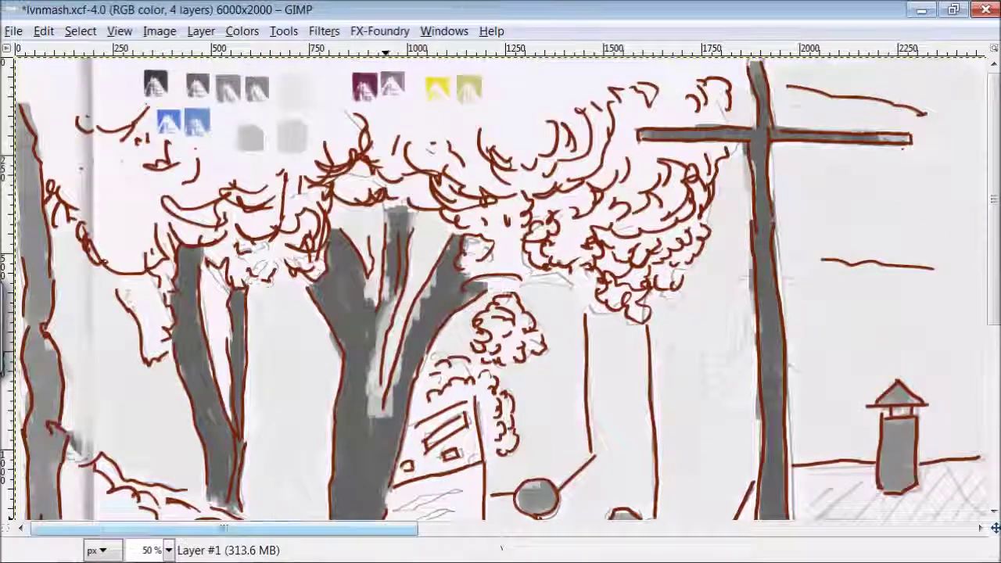
{"action": "scroll", "coordinate": [739, 415], "scroll_direction": "right", "scroll_amount": 15}
- Paint light grey across the sky, covering sketch lines right of the tower and between branches
{"action": "mouse_move", "coordinate": [747, 366]}
{"action": "left_mouse_down"}
{"action": "mouse_move", "coordinate": [780, 147]}
{"action": "mouse_move", "coordinate": [359, 300]}
{"action": "left_mouse_up"}
{"action": "left_click_drag", "start_coordinate": [351, 413], "coordinate": [638, 438]}
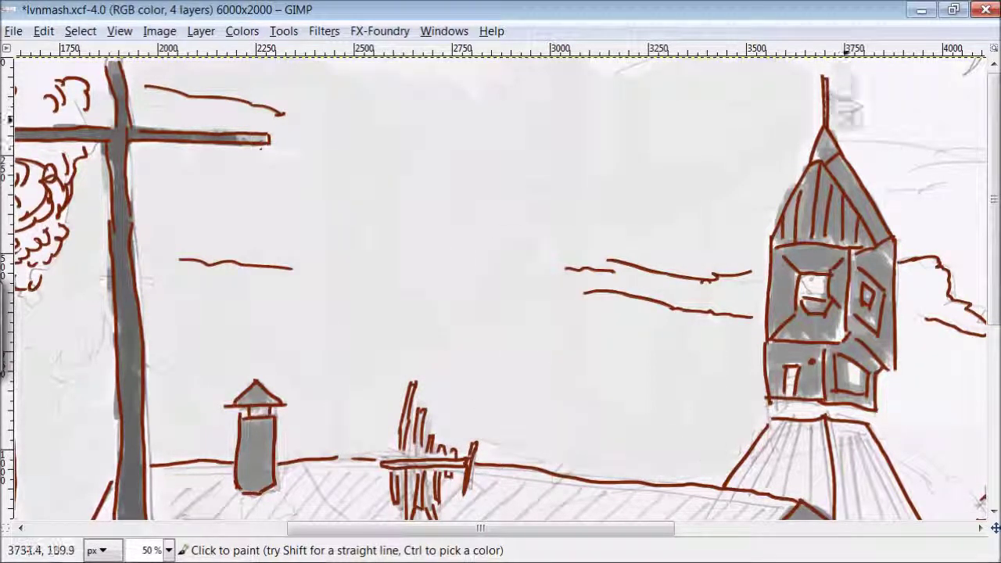
{"action": "left_click_drag", "start_coordinate": [849, 105], "coordinate": [958, 462]}
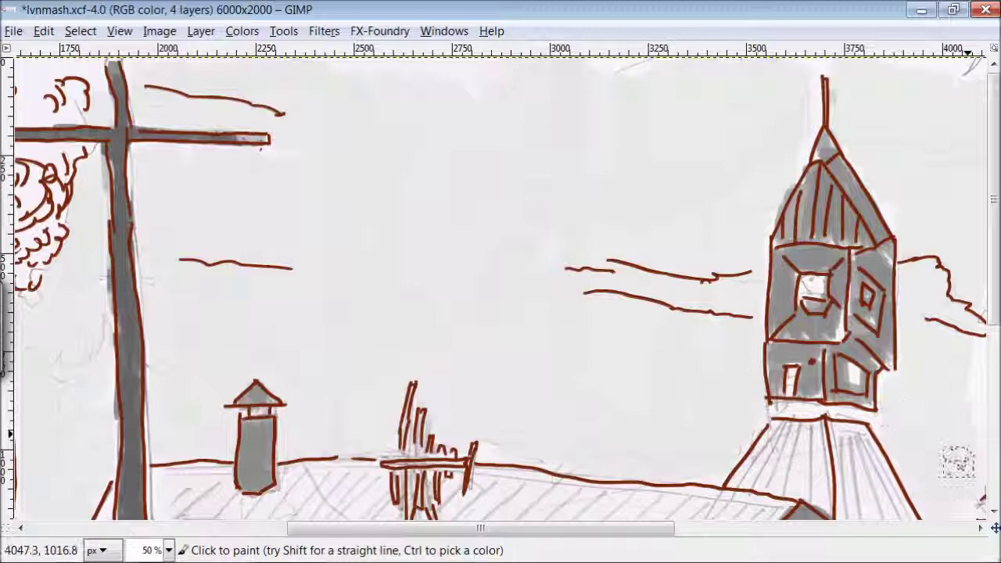
{"action": "mouse_move", "coordinate": [481, 528]}
{"action": "left_mouse_down"}
{"action": "mouse_move", "coordinate": [779, 529]}
{"action": "mouse_move", "coordinate": [674, 528]}
{"action": "left_mouse_up"}
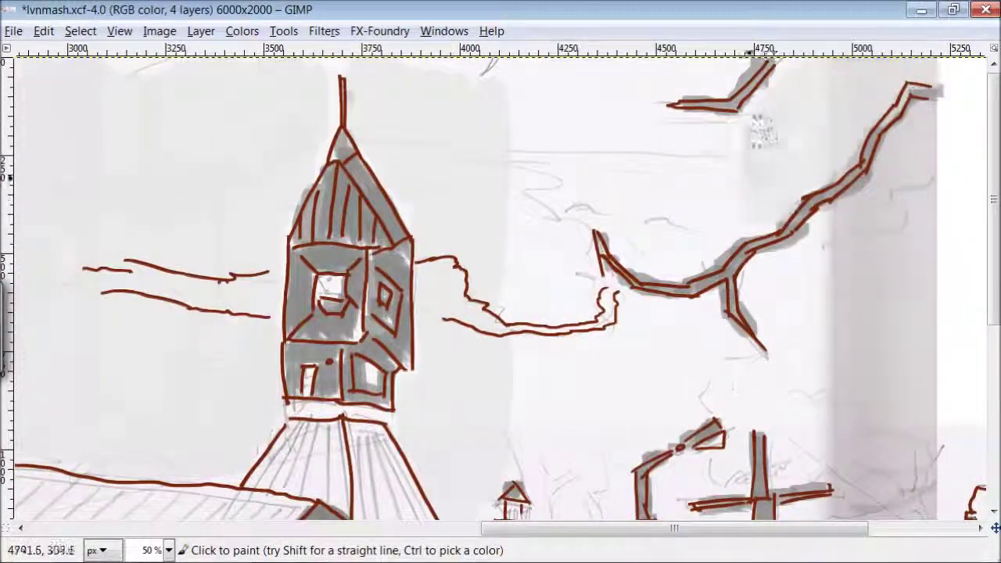
{"action": "mouse_move", "coordinate": [763, 133]}
{"action": "left_mouse_down"}
{"action": "mouse_move", "coordinate": [777, 269]}
{"action": "mouse_move", "coordinate": [639, 256]}
{"action": "mouse_move", "coordinate": [677, 161]}
{"action": "left_mouse_up"}
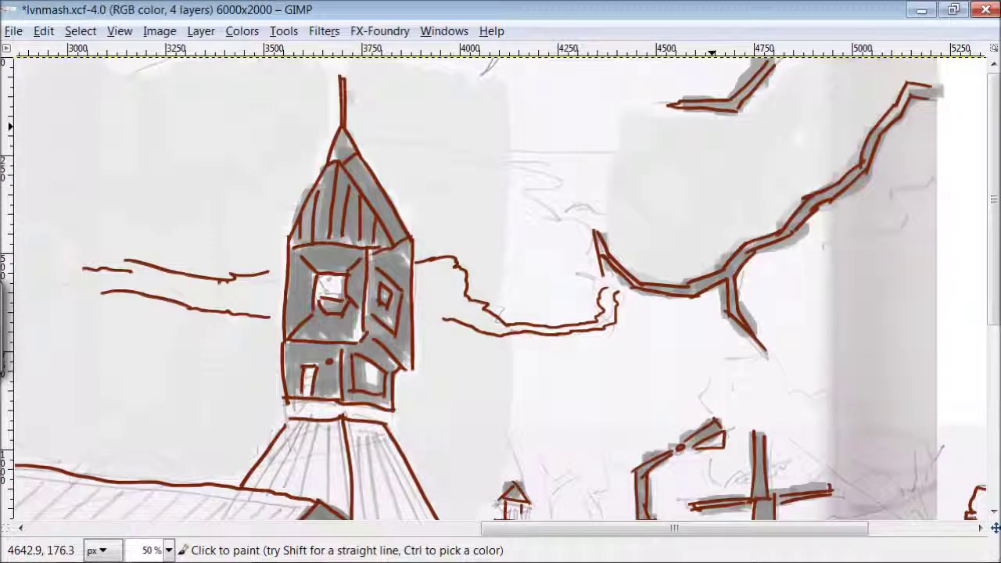
{"action": "mouse_move", "coordinate": [721, 70]}
{"action": "left_mouse_down"}
{"action": "mouse_move", "coordinate": [612, 103]}
{"action": "mouse_move", "coordinate": [501, 79]}
{"action": "mouse_move", "coordinate": [587, 251]}
{"action": "mouse_move", "coordinate": [512, 375]}
{"action": "mouse_move", "coordinate": [664, 324]}
{"action": "mouse_move", "coordinate": [607, 458]}
{"action": "mouse_move", "coordinate": [564, 469]}
{"action": "left_mouse_up"}
{"action": "mouse_move", "coordinate": [917, 188]}
{"action": "left_mouse_down"}
{"action": "mouse_move", "coordinate": [805, 290]}
{"action": "mouse_move", "coordinate": [894, 287]}
{"action": "mouse_move", "coordinate": [806, 462]}
{"action": "mouse_move", "coordinate": [732, 405]}
{"action": "left_mouse_up"}
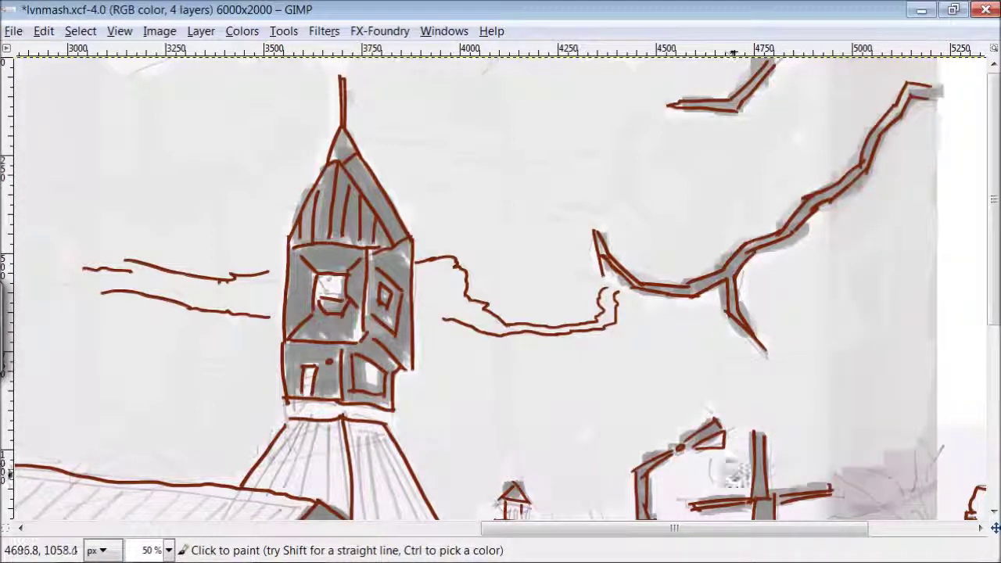
- Lighten the dark grey shading at lower right and beside the tree trunk's base
{"action": "scroll", "coordinate": [698, 474], "scroll_direction": "down", "scroll_amount": 5}
{"action": "left_click_drag", "start_coordinate": [925, 294], "coordinate": [838, 346]}
{"action": "left_click_drag", "start_coordinate": [830, 388], "coordinate": [916, 395]}
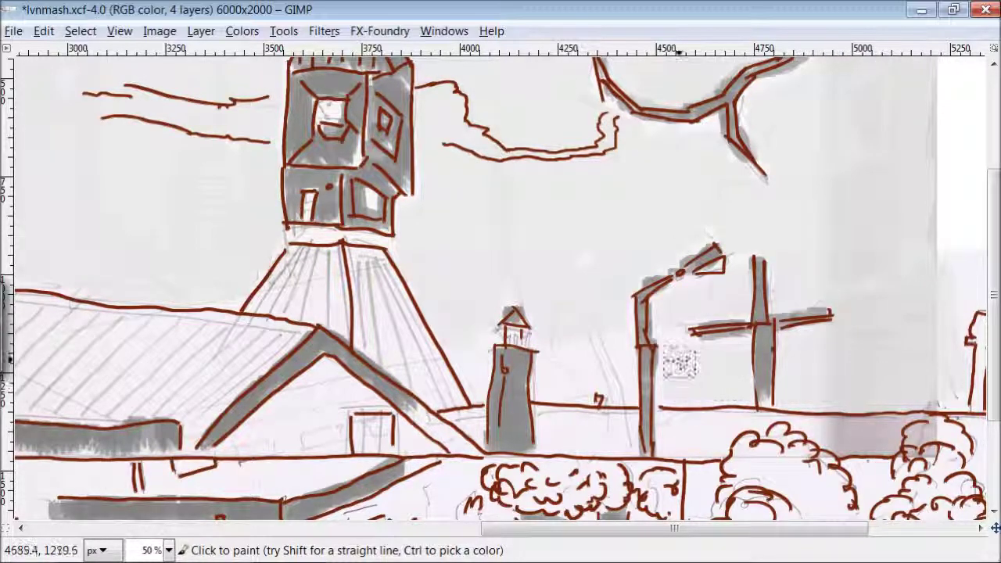
{"action": "scroll", "coordinate": [607, 317], "scroll_direction": "down", "scroll_amount": 3}
{"action": "scroll", "coordinate": [607, 317], "scroll_direction": "down", "scroll_amount": 1}
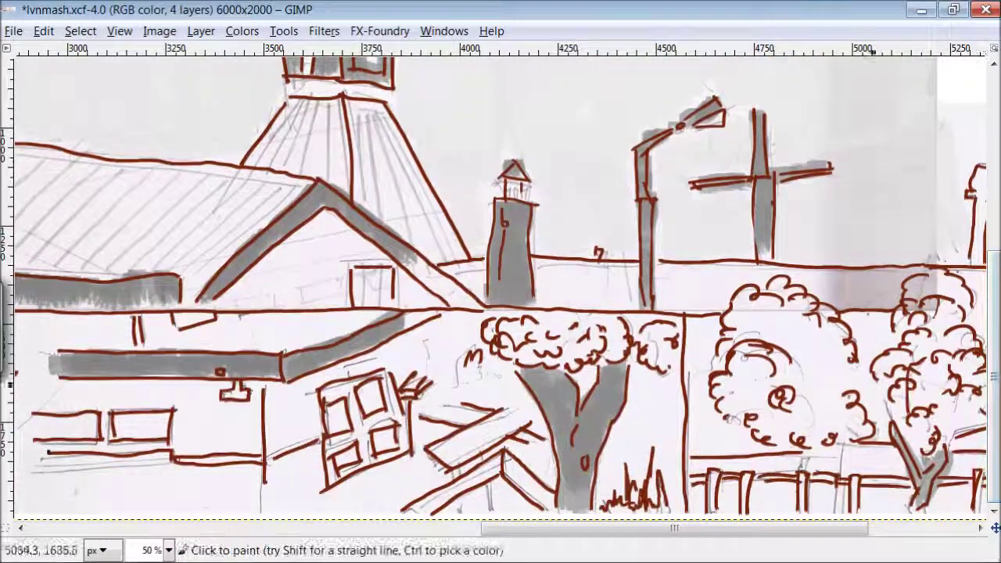
{"action": "left_click_drag", "start_coordinate": [610, 474], "coordinate": [628, 432]}
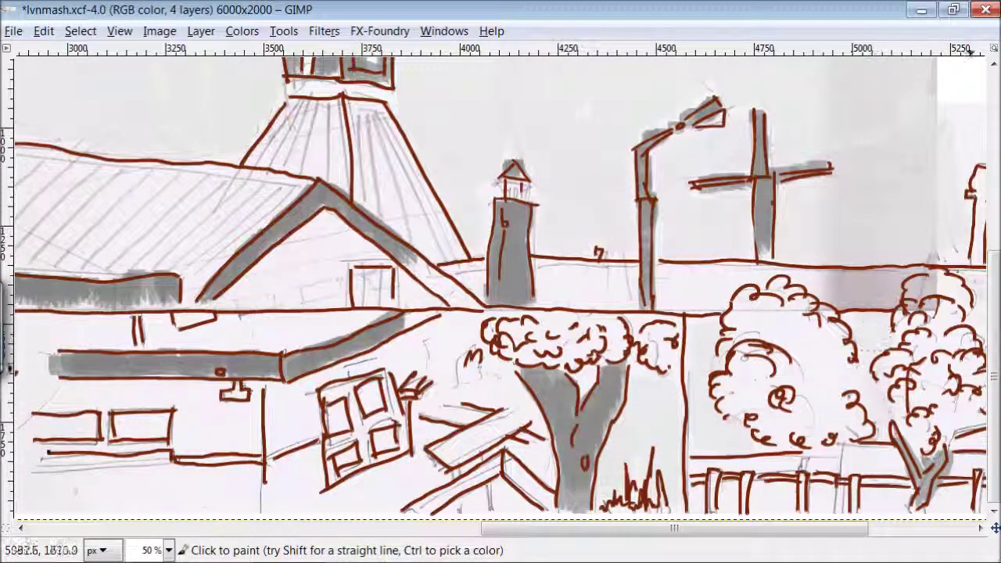
- Lighten the areas above and across the left buildings and the bottom strip near the left edge
{"action": "scroll", "coordinate": [320, 342], "scroll_direction": "left", "scroll_amount": 10}
{"action": "left_click_drag", "start_coordinate": [323, 341], "coordinate": [155, 344]}
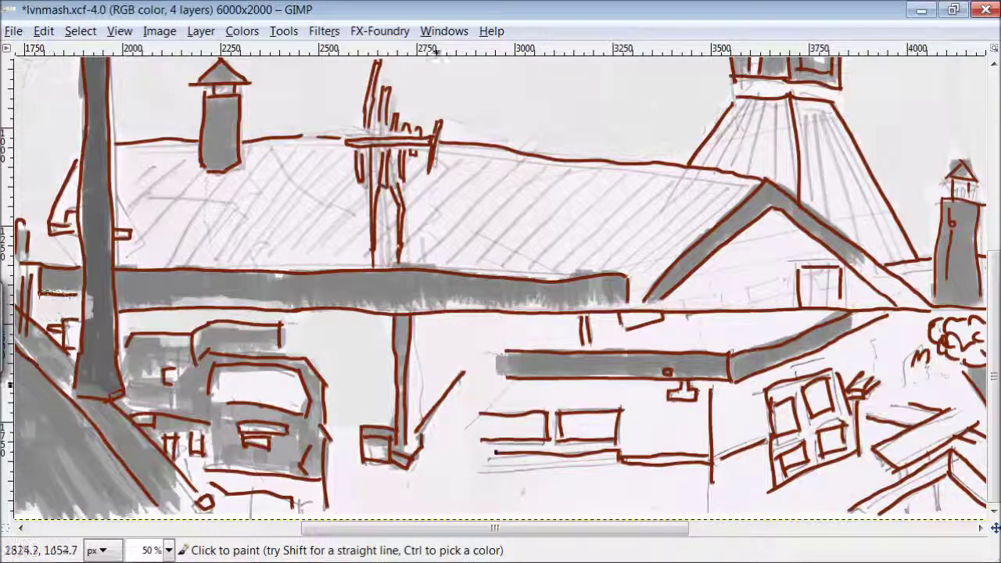
{"action": "left_click_drag", "start_coordinate": [352, 450], "coordinate": [461, 479]}
{"action": "right_click", "coordinate": [454, 352]}
{"action": "key", "text": "Escape"}
{"action": "left_click_drag", "start_coordinate": [479, 341], "coordinate": [775, 337]}
{"action": "scroll", "coordinate": [446, 469], "scroll_direction": "left", "scroll_amount": 10}
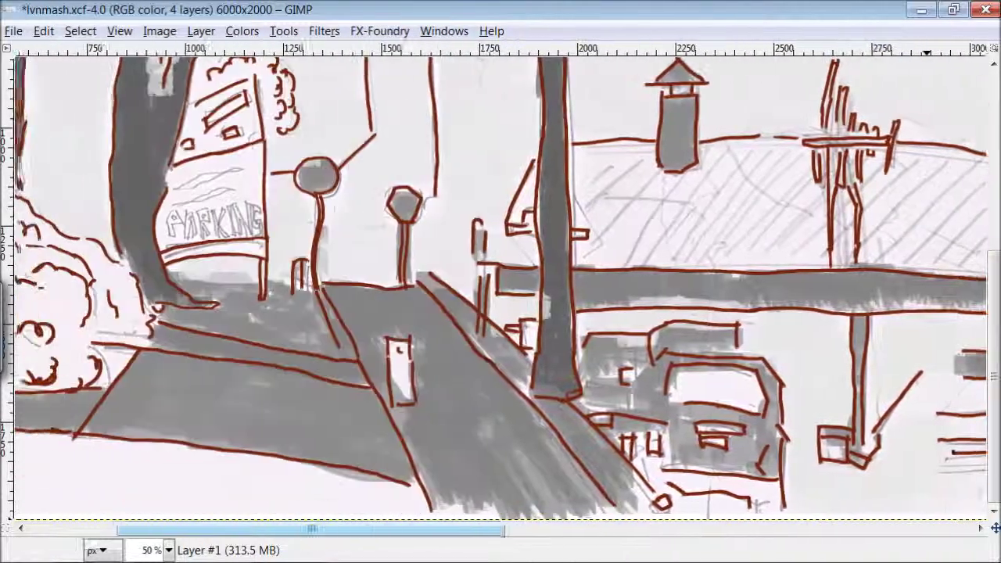
{"action": "scroll", "coordinate": [446, 469], "scroll_direction": "left", "scroll_amount": 5}
{"action": "mouse_move", "coordinate": [325, 458]}
{"action": "left_mouse_down"}
{"action": "mouse_move", "coordinate": [200, 489]}
{"action": "mouse_move", "coordinate": [86, 460]}
{"action": "left_mouse_up"}
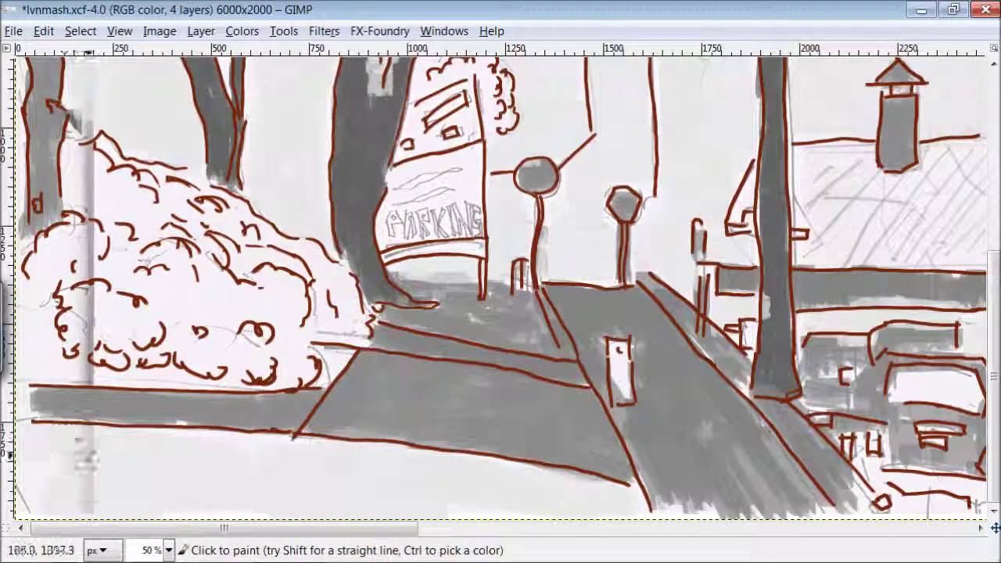
{"action": "scroll", "coordinate": [851, 299], "scroll_direction": "up", "scroll_amount": 5}
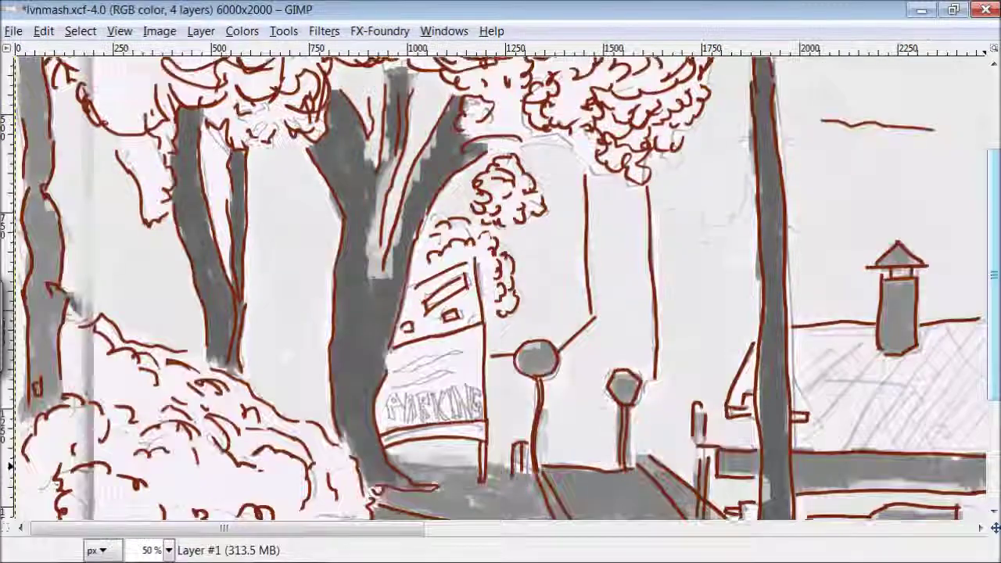
{"action": "scroll", "coordinate": [686, 119], "scroll_direction": "up", "scroll_amount": 2}
- Hide the side panels and shade the upper tree foliage with dark grey textured strokes
{"action": "left_click", "coordinate": [443, 31]}
{"action": "left_click", "coordinate": [469, 219]}
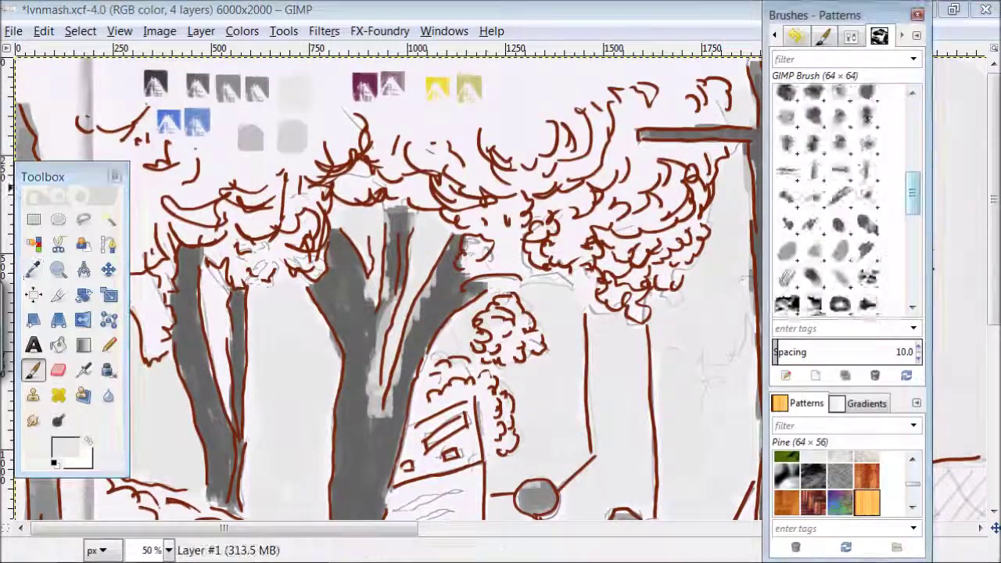
{"action": "key", "text": "Tab"}
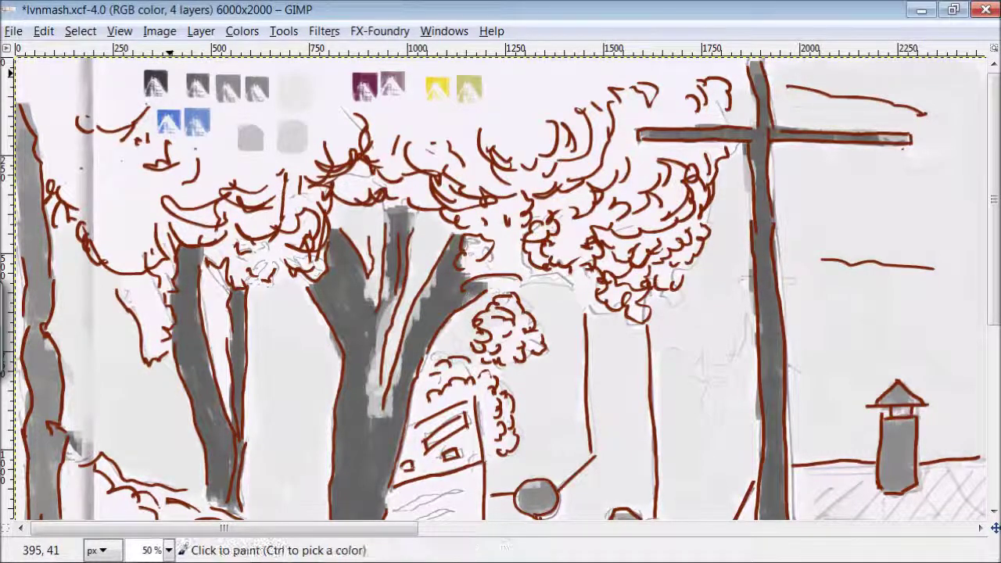
{"action": "mouse_move", "coordinate": [650, 290]}
{"action": "left_mouse_down"}
{"action": "mouse_move", "coordinate": [607, 296]}
{"action": "mouse_move", "coordinate": [688, 250]}
{"action": "mouse_move", "coordinate": [609, 229]}
{"action": "mouse_move", "coordinate": [561, 257]}
{"action": "mouse_move", "coordinate": [584, 257]}
{"action": "mouse_move", "coordinate": [632, 190]}
{"action": "mouse_move", "coordinate": [711, 159]}
{"action": "mouse_move", "coordinate": [649, 207]}
{"action": "left_mouse_up"}
{"action": "left_click_drag", "start_coordinate": [662, 152], "coordinate": [596, 144]}
{"action": "mouse_move", "coordinate": [726, 108]}
{"action": "left_mouse_down"}
{"action": "mouse_move", "coordinate": [689, 90]}
{"action": "mouse_move", "coordinate": [618, 110]}
{"action": "mouse_move", "coordinate": [489, 191]}
{"action": "left_mouse_up"}
{"action": "mouse_move", "coordinate": [514, 227]}
{"action": "left_mouse_down"}
{"action": "mouse_move", "coordinate": [407, 164]}
{"action": "mouse_move", "coordinate": [450, 137]}
{"action": "mouse_move", "coordinate": [349, 156]}
{"action": "mouse_move", "coordinate": [339, 230]}
{"action": "mouse_move", "coordinate": [300, 230]}
{"action": "mouse_move", "coordinate": [299, 199]}
{"action": "mouse_move", "coordinate": [227, 231]}
{"action": "mouse_move", "coordinate": [484, 254]}
{"action": "mouse_move", "coordinate": [107, 227]}
{"action": "mouse_move", "coordinate": [147, 189]}
{"action": "mouse_move", "coordinate": [53, 102]}
{"action": "mouse_move", "coordinate": [170, 323]}
{"action": "mouse_move", "coordinate": [153, 359]}
{"action": "left_mouse_up"}
- Shade the left treetop, lower bush, and bottom-centre and right tree canopies dark grey
{"action": "mouse_move", "coordinate": [489, 309]}
{"action": "left_mouse_down"}
{"action": "mouse_move", "coordinate": [509, 317]}
{"action": "mouse_move", "coordinate": [503, 399]}
{"action": "mouse_move", "coordinate": [445, 404]}
{"action": "mouse_move", "coordinate": [504, 432]}
{"action": "left_mouse_up"}
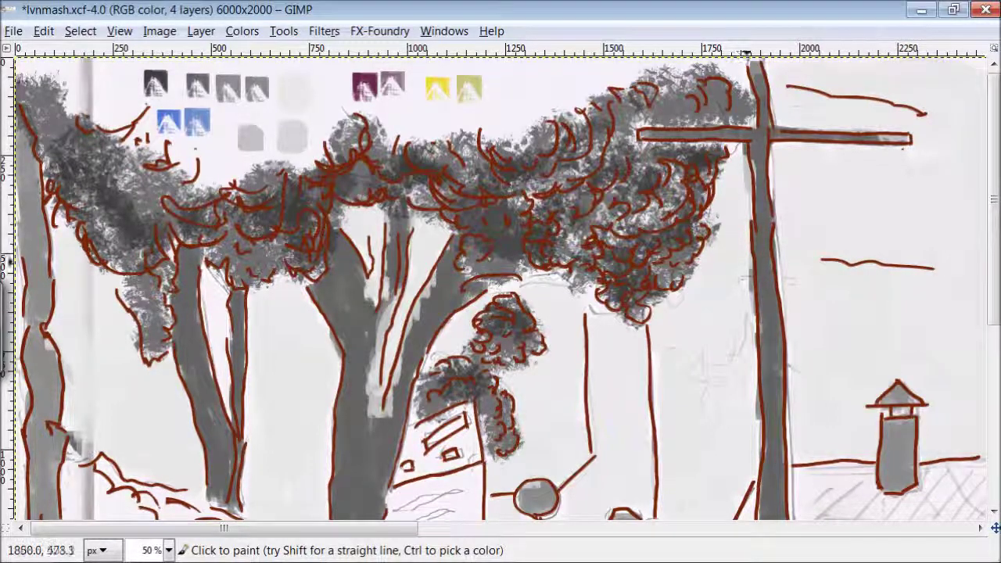
{"action": "scroll", "coordinate": [834, 250], "scroll_direction": "down", "scroll_amount": 5}
{"action": "mouse_move", "coordinate": [368, 410]}
{"action": "left_mouse_down"}
{"action": "mouse_move", "coordinate": [273, 323]}
{"action": "mouse_move", "coordinate": [229, 258]}
{"action": "mouse_move", "coordinate": [139, 293]}
{"action": "mouse_move", "coordinate": [68, 240]}
{"action": "mouse_move", "coordinate": [146, 304]}
{"action": "left_mouse_up"}
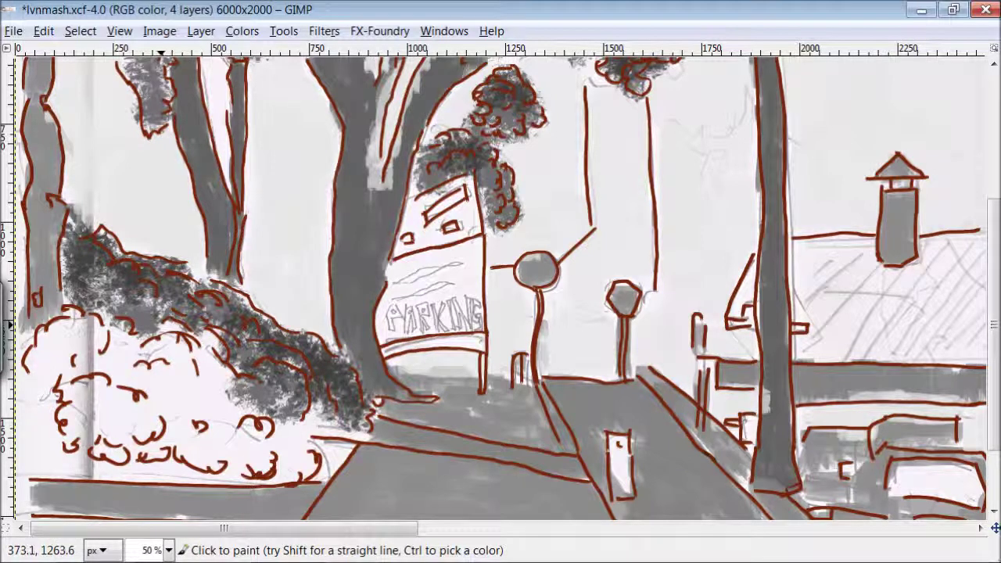
{"action": "mouse_move", "coordinate": [332, 411]}
{"action": "left_mouse_down"}
{"action": "mouse_move", "coordinate": [345, 442]}
{"action": "mouse_move", "coordinate": [259, 469]}
{"action": "mouse_move", "coordinate": [188, 462]}
{"action": "mouse_move", "coordinate": [247, 427]}
{"action": "mouse_move", "coordinate": [207, 395]}
{"action": "mouse_move", "coordinate": [213, 345]}
{"action": "mouse_move", "coordinate": [108, 419]}
{"action": "mouse_move", "coordinate": [178, 458]}
{"action": "mouse_move", "coordinate": [69, 419]}
{"action": "mouse_move", "coordinate": [103, 373]}
{"action": "mouse_move", "coordinate": [77, 343]}
{"action": "mouse_move", "coordinate": [259, 422]}
{"action": "left_mouse_up"}
{"action": "left_click_drag", "start_coordinate": [223, 528], "coordinate": [654, 528]}
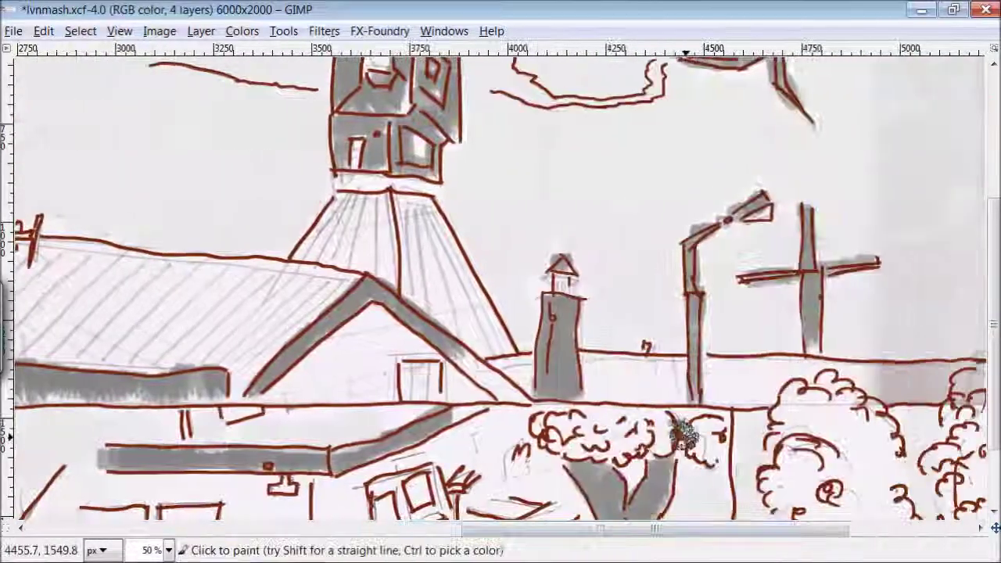
{"action": "mouse_move", "coordinate": [684, 433]}
{"action": "left_mouse_down"}
{"action": "mouse_move", "coordinate": [701, 433]}
{"action": "mouse_move", "coordinate": [633, 427]}
{"action": "mouse_move", "coordinate": [573, 449]}
{"action": "mouse_move", "coordinate": [726, 442]}
{"action": "left_mouse_up"}
{"action": "mouse_move", "coordinate": [807, 391]}
{"action": "left_mouse_down"}
{"action": "mouse_move", "coordinate": [892, 369]}
{"action": "mouse_move", "coordinate": [835, 461]}
{"action": "mouse_move", "coordinate": [874, 452]}
{"action": "mouse_move", "coordinate": [885, 476]}
{"action": "mouse_move", "coordinate": [790, 489]}
{"action": "mouse_move", "coordinate": [853, 493]}
{"action": "left_mouse_up"}
- Add dark textured shading to the middle-right tree and the upper-right bush
{"action": "scroll", "coordinate": [852, 493], "scroll_direction": "down", "scroll_amount": 3}
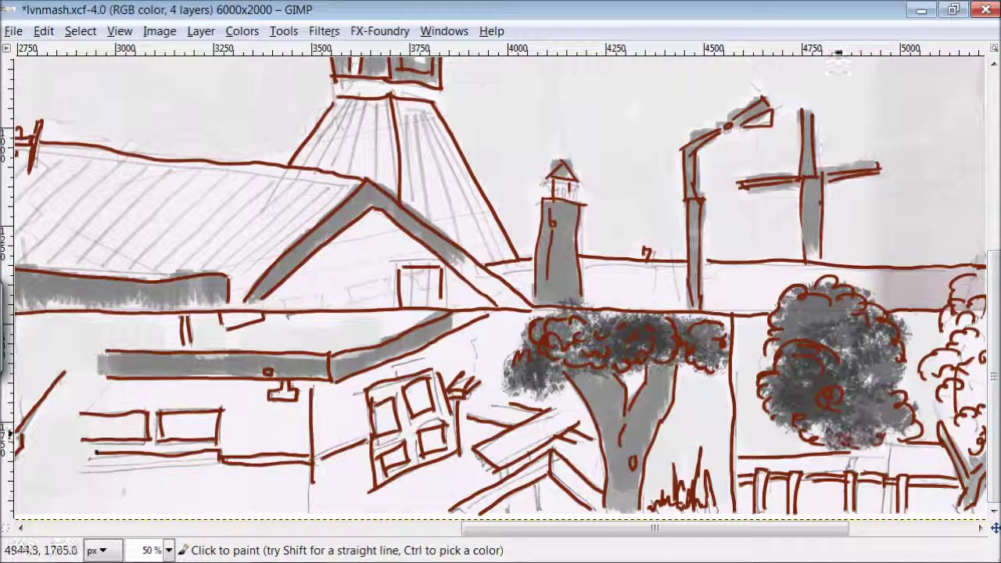
{"action": "left_click_drag", "start_coordinate": [715, 489], "coordinate": [681, 477]}
{"action": "scroll", "coordinate": [715, 528], "scroll_direction": "right", "scroll_amount": 6}
{"action": "mouse_move", "coordinate": [782, 391]}
{"action": "left_mouse_down"}
{"action": "mouse_move", "coordinate": [712, 373]}
{"action": "mouse_move", "coordinate": [775, 281]}
{"action": "mouse_move", "coordinate": [718, 398]}
{"action": "mouse_move", "coordinate": [831, 397]}
{"action": "mouse_move", "coordinate": [782, 415]}
{"action": "left_mouse_up"}
{"action": "mouse_move", "coordinate": [806, 250]}
{"action": "left_mouse_down"}
{"action": "mouse_move", "coordinate": [915, 149]}
{"action": "mouse_move", "coordinate": [901, 242]}
{"action": "left_mouse_up"}
{"action": "mouse_move", "coordinate": [939, 203]}
{"action": "left_mouse_down"}
{"action": "mouse_move", "coordinate": [845, 258]}
{"action": "mouse_move", "coordinate": [962, 235]}
{"action": "left_mouse_up"}
{"action": "left_click", "coordinate": [443, 31]}
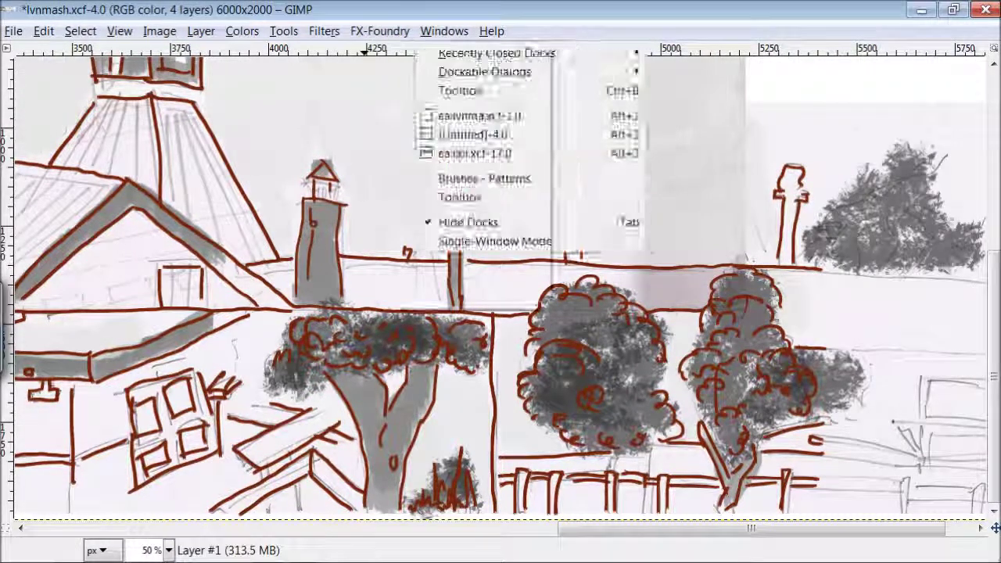
- Zoom out to 1:4, choose a softer brush and hide the docks
{"action": "left_click", "coordinate": [387, 304]}
{"action": "scroll", "coordinate": [501, 289], "scroll_direction": "left", "scroll_amount": 6}
{"action": "scroll", "coordinate": [501, 289], "scroll_direction": "left", "scroll_amount": 4}
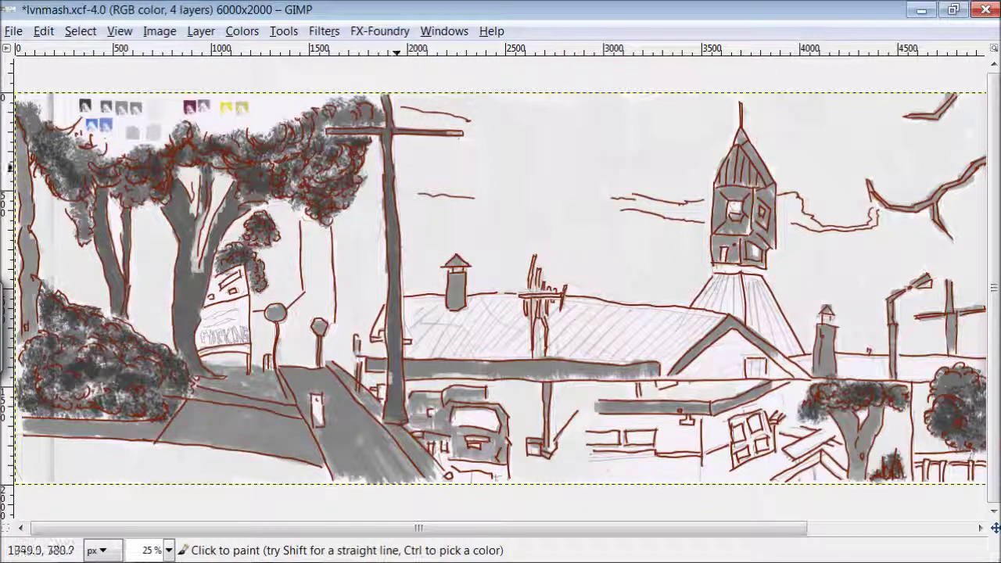
{"action": "left_click", "coordinate": [444, 30]}
{"action": "left_click", "coordinate": [469, 219]}
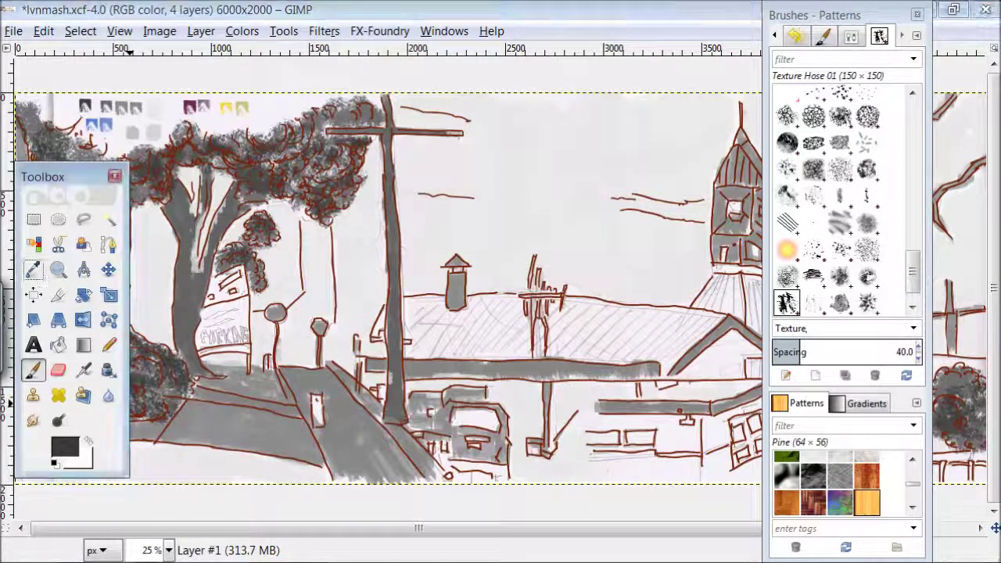
{"action": "left_click", "coordinate": [787, 134]}
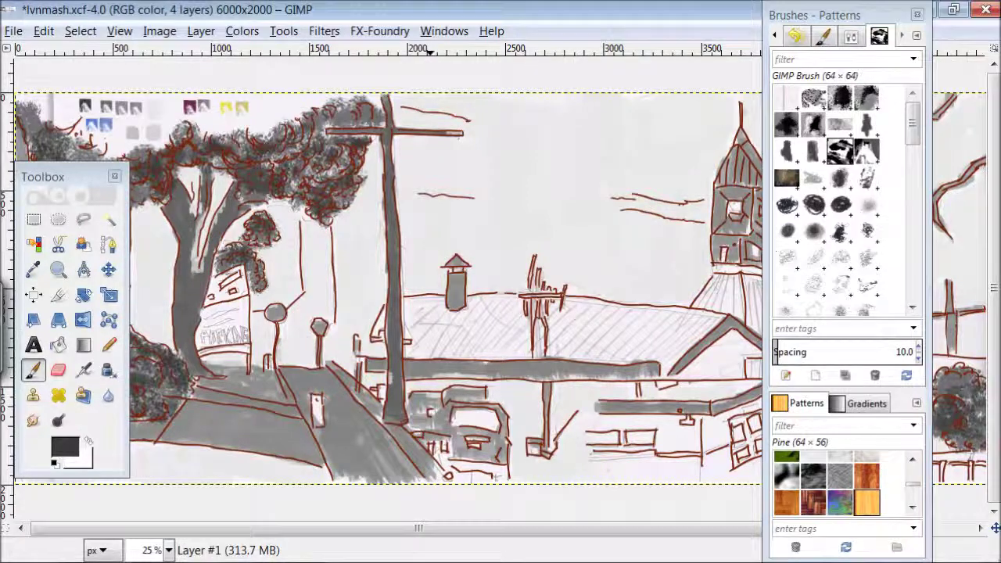
{"action": "key", "text": "Tab"}
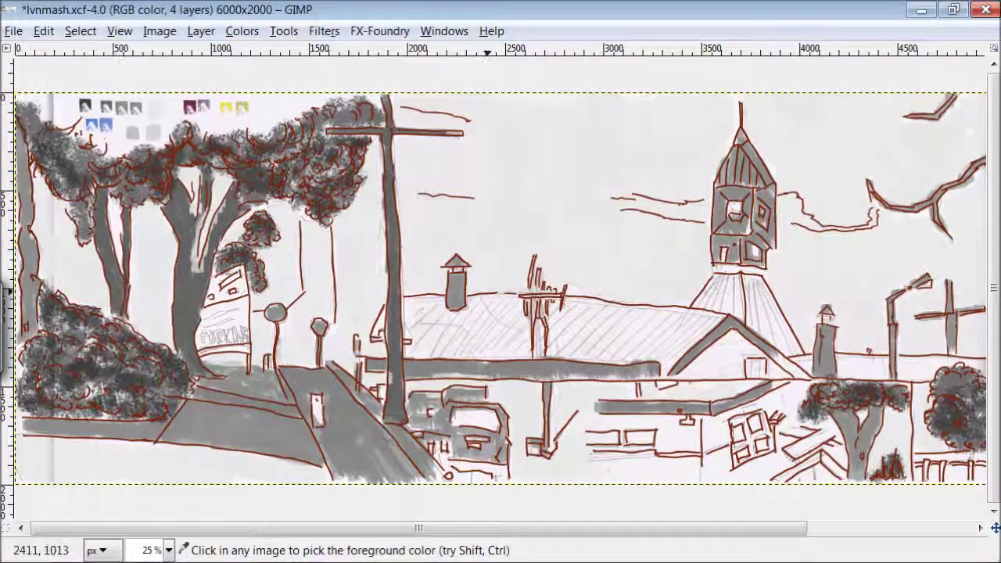
- Paint solid grey over the hatched roof, church gable, lower buildings and small house
{"action": "left_click_drag", "start_coordinate": [700, 344], "coordinate": [614, 320]}
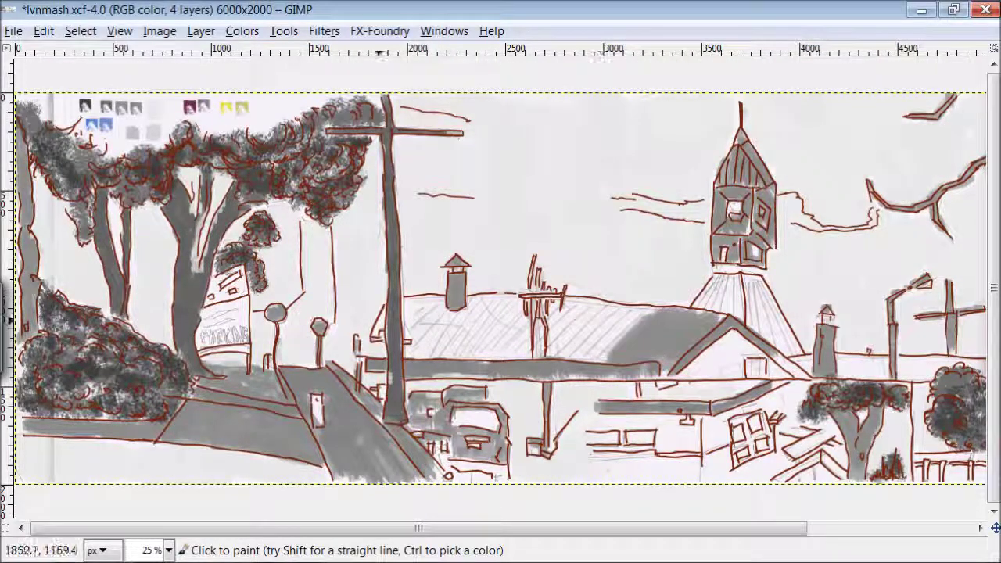
{"action": "mouse_move", "coordinate": [463, 316]}
{"action": "left_mouse_down"}
{"action": "mouse_move", "coordinate": [488, 356]}
{"action": "mouse_move", "coordinate": [528, 326]}
{"action": "mouse_move", "coordinate": [496, 310]}
{"action": "left_mouse_up"}
{"action": "mouse_move", "coordinate": [551, 345]}
{"action": "left_mouse_down"}
{"action": "mouse_move", "coordinate": [614, 316]}
{"action": "mouse_move", "coordinate": [560, 351]}
{"action": "left_mouse_up"}
{"action": "left_click_drag", "start_coordinate": [744, 346], "coordinate": [696, 376]}
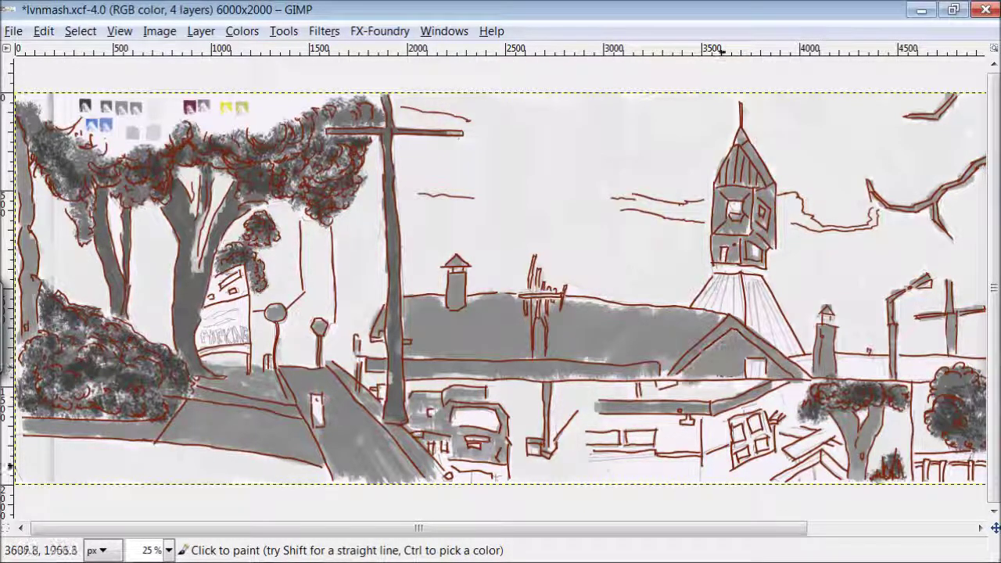
{"action": "mouse_move", "coordinate": [773, 430]}
{"action": "left_mouse_down"}
{"action": "mouse_move", "coordinate": [633, 397]}
{"action": "mouse_move", "coordinate": [616, 457]}
{"action": "mouse_move", "coordinate": [536, 477]}
{"action": "mouse_move", "coordinate": [723, 442]}
{"action": "mouse_move", "coordinate": [790, 392]}
{"action": "mouse_move", "coordinate": [712, 477]}
{"action": "mouse_move", "coordinate": [830, 469]}
{"action": "left_mouse_up"}
{"action": "mouse_move", "coordinate": [735, 274]}
{"action": "left_mouse_down"}
{"action": "mouse_move", "coordinate": [721, 307]}
{"action": "mouse_move", "coordinate": [756, 286]}
{"action": "left_mouse_up"}
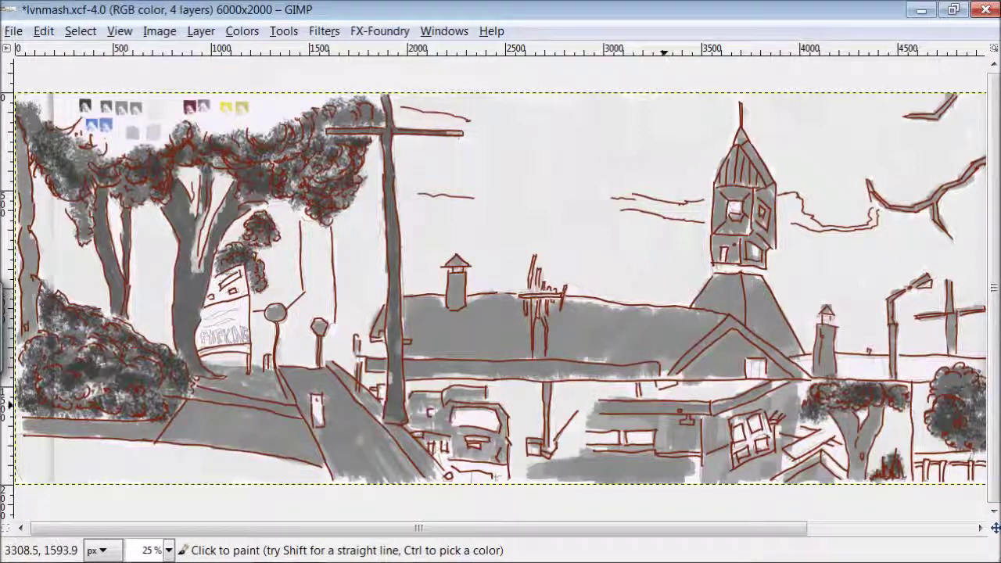
{"action": "mouse_move", "coordinate": [243, 342]}
{"action": "left_mouse_down"}
{"action": "mouse_move", "coordinate": [205, 336]}
{"action": "mouse_move", "coordinate": [228, 345]}
{"action": "left_mouse_up"}
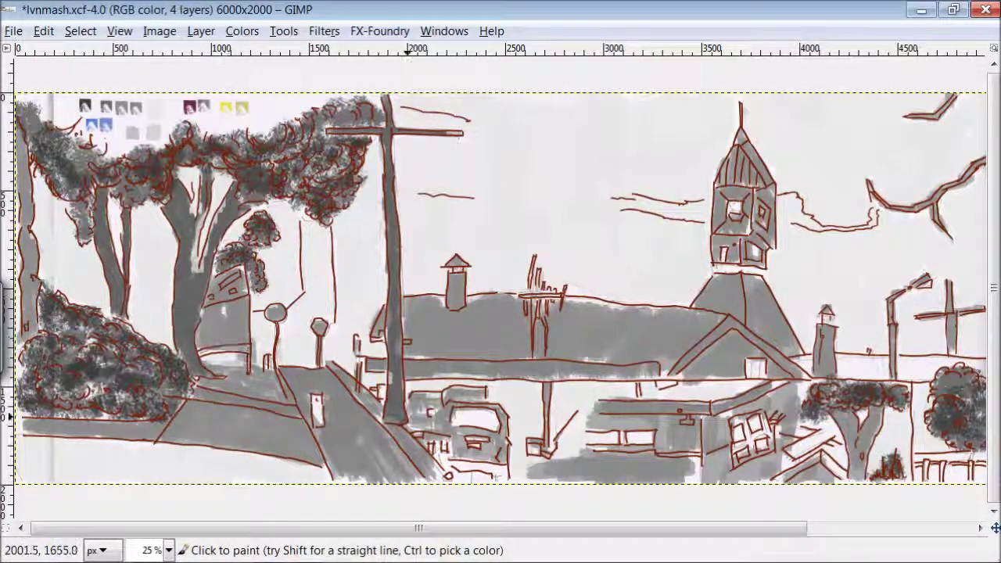
{"action": "scroll", "coordinate": [537, 479], "scroll_direction": "right", "scroll_amount": 5}
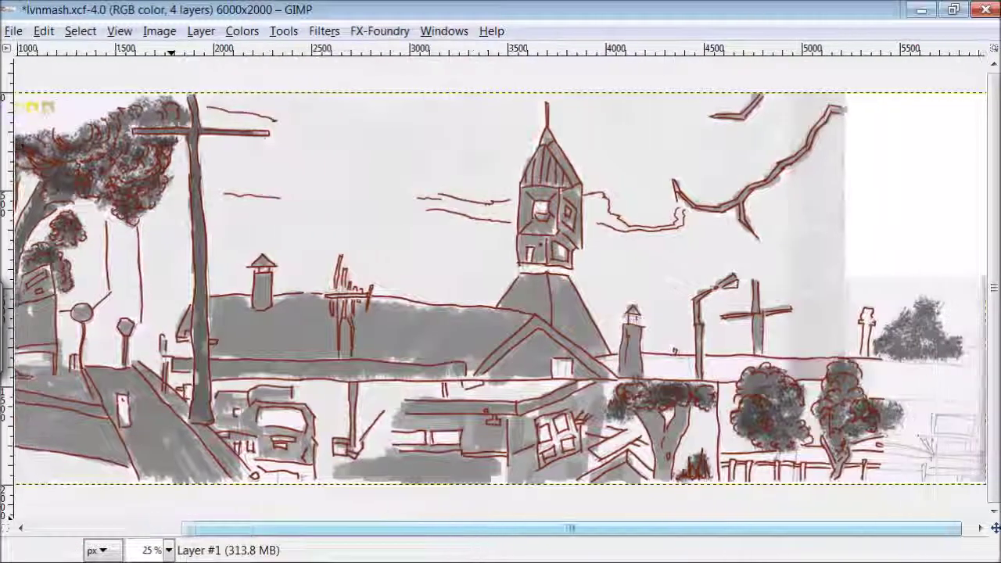
{"action": "mouse_move", "coordinate": [225, 167]}
{"action": "left_mouse_down"}
{"action": "mouse_move", "coordinate": [277, 195]}
{"action": "mouse_move", "coordinate": [368, 187]}
{"action": "mouse_move", "coordinate": [488, 208]}
{"action": "mouse_move", "coordinate": [624, 185]}
{"action": "mouse_move", "coordinate": [686, 217]}
{"action": "mouse_move", "coordinate": [796, 212]}
{"action": "left_mouse_up"}
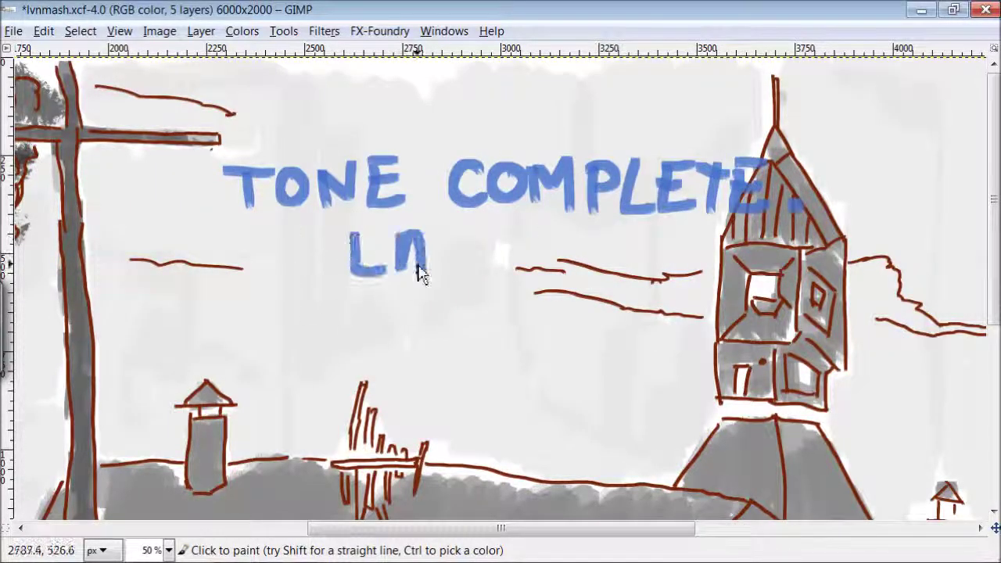
{"action": "left_click_drag", "start_coordinate": [420, 271], "coordinate": [519, 268]}
{"action": "left_click", "coordinate": [523, 244]}
{"action": "left_click", "coordinate": [523, 266]}
{"action": "mouse_move", "coordinate": [352, 336]}
{"action": "left_mouse_down"}
{"action": "mouse_move", "coordinate": [472, 324]}
{"action": "mouse_move", "coordinate": [553, 349]}
{"action": "left_mouse_up"}
{"action": "left_click_drag", "start_coordinate": [562, 298], "coordinate": [563, 351]}
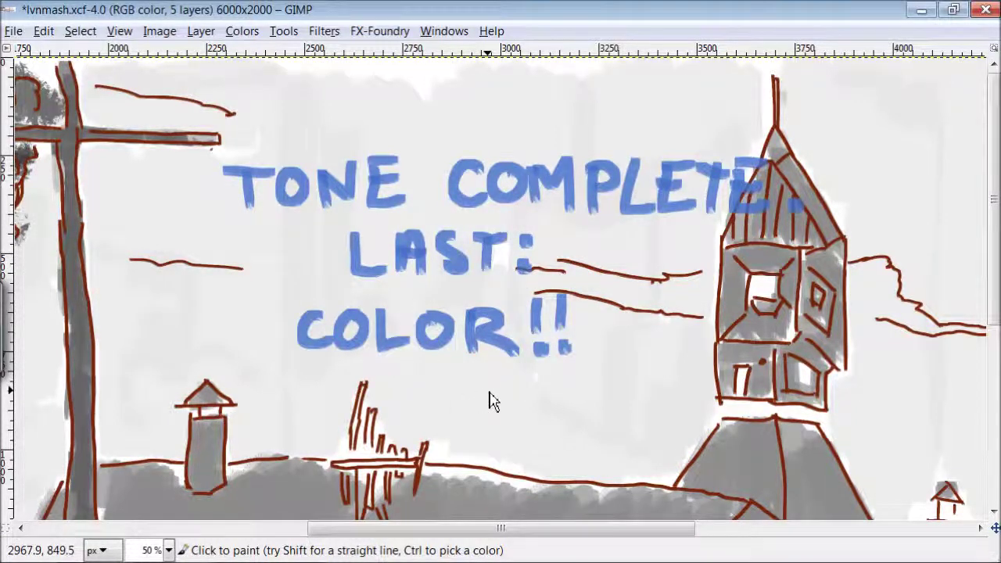
{"action": "key", "text": "ctrl+z"}
{"action": "key", "text": "ctrl+z"}
{"action": "key", "text": "ctrl+z"}
{"action": "key", "text": "ctrl+z"}
{"action": "key", "text": "ctrl+z"}
{"action": "key", "text": "ctrl+z"}
{"action": "key", "text": "ctrl+z"}
{"action": "key", "text": "ctrl+z"}
{"action": "key", "text": "ctrl+z"}
{"action": "key", "text": "ctrl+z"}
{"action": "key", "text": "ctrl+z"}
{"action": "key", "text": "ctrl+z"}
{"action": "key", "text": "minus"}
{"action": "left_click_drag", "start_coordinate": [401, 438], "coordinate": [397, 338]}
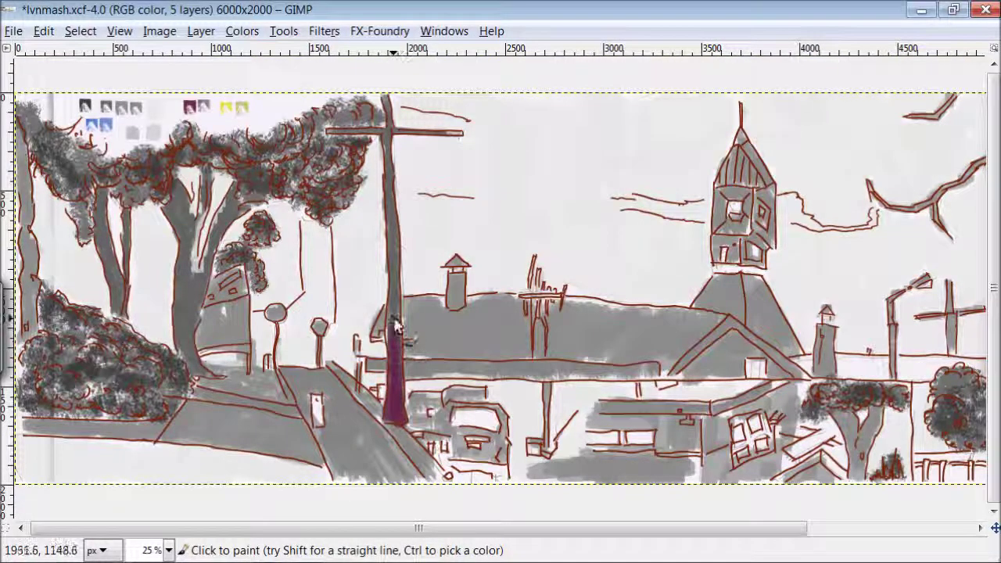
- Paint the telephone pole up to its crossbar and the main roof edges maroon
{"action": "left_click_drag", "start_coordinate": [393, 281], "coordinate": [394, 258]}
{"action": "mouse_move", "coordinate": [381, 190]}
{"action": "left_mouse_down"}
{"action": "mouse_move", "coordinate": [390, 144]}
{"action": "mouse_move", "coordinate": [348, 132]}
{"action": "left_mouse_up"}
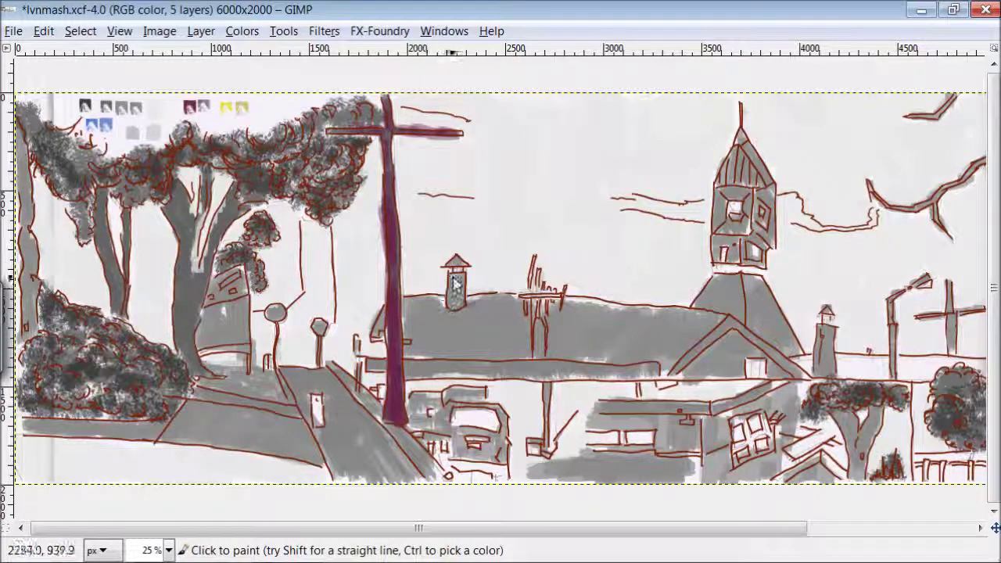
{"action": "mouse_move", "coordinate": [718, 329]}
{"action": "left_mouse_down"}
{"action": "mouse_move", "coordinate": [666, 314]}
{"action": "mouse_move", "coordinate": [583, 332]}
{"action": "mouse_move", "coordinate": [505, 332]}
{"action": "left_mouse_up"}
{"action": "mouse_move", "coordinate": [383, 319]}
{"action": "left_mouse_down"}
{"action": "mouse_move", "coordinate": [419, 332]}
{"action": "mouse_move", "coordinate": [458, 328]}
{"action": "mouse_move", "coordinate": [476, 349]}
{"action": "left_mouse_up"}
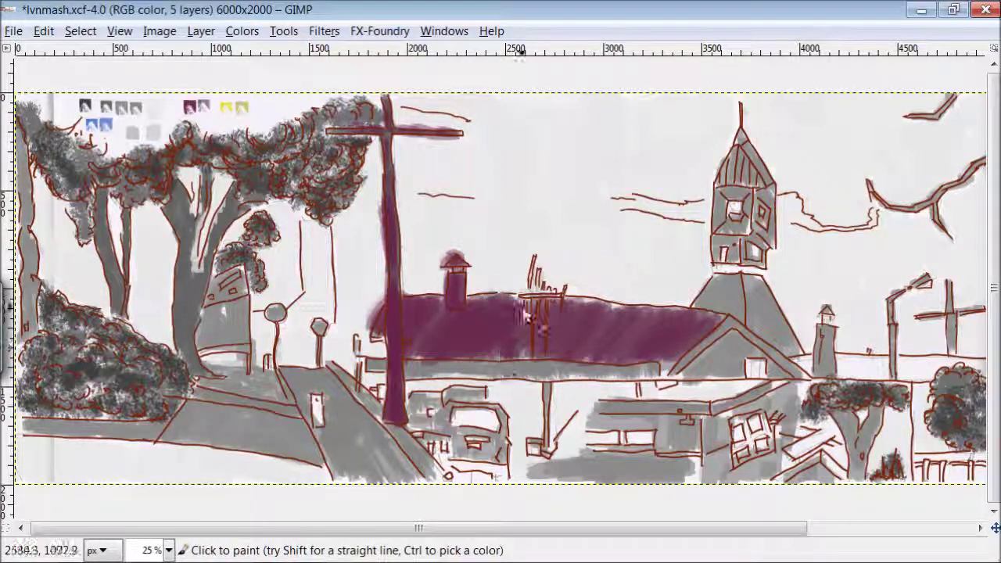
{"action": "left_click_drag", "start_coordinate": [651, 367], "coordinate": [597, 368]}
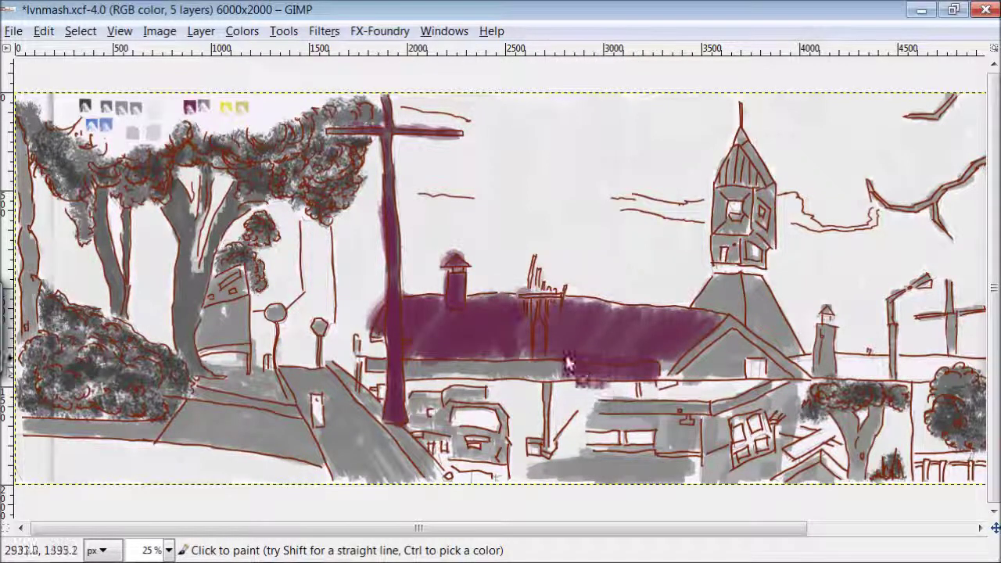
{"action": "left_click_drag", "start_coordinate": [428, 366], "coordinate": [371, 370]}
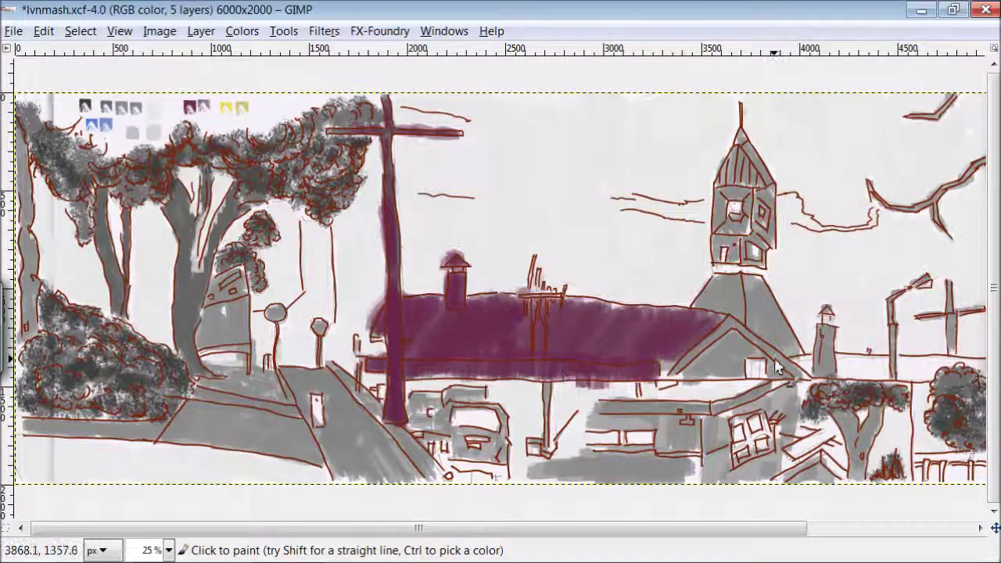
{"action": "left_click_drag", "start_coordinate": [791, 380], "coordinate": [728, 319]}
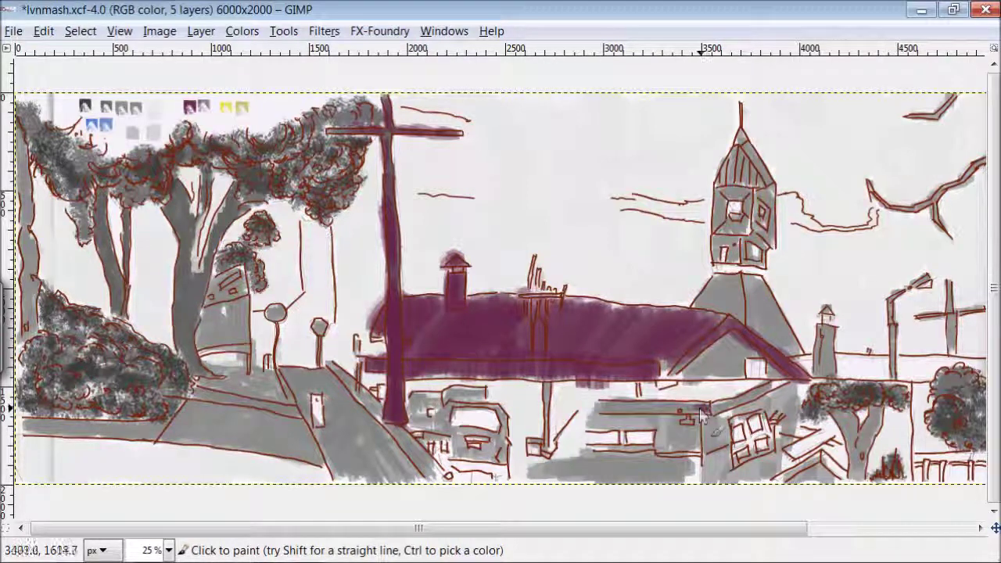
- Paint the grey building's roofline, wall, bottom strip and right face maroon
{"action": "left_click_drag", "start_coordinate": [708, 407], "coordinate": [597, 407]}
{"action": "left_click_drag", "start_coordinate": [745, 406], "coordinate": [604, 426]}
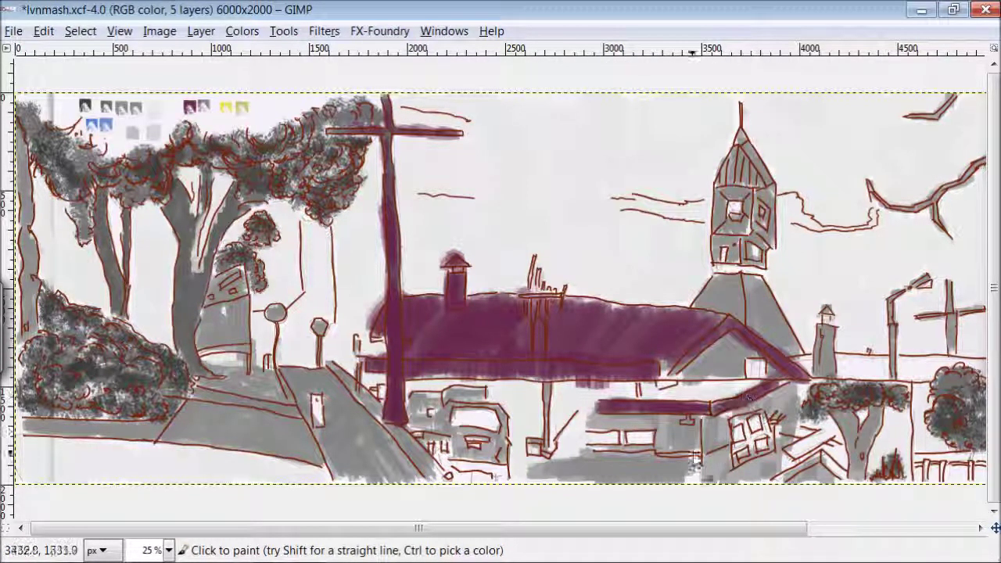
{"action": "left_click_drag", "start_coordinate": [689, 481], "coordinate": [532, 470]}
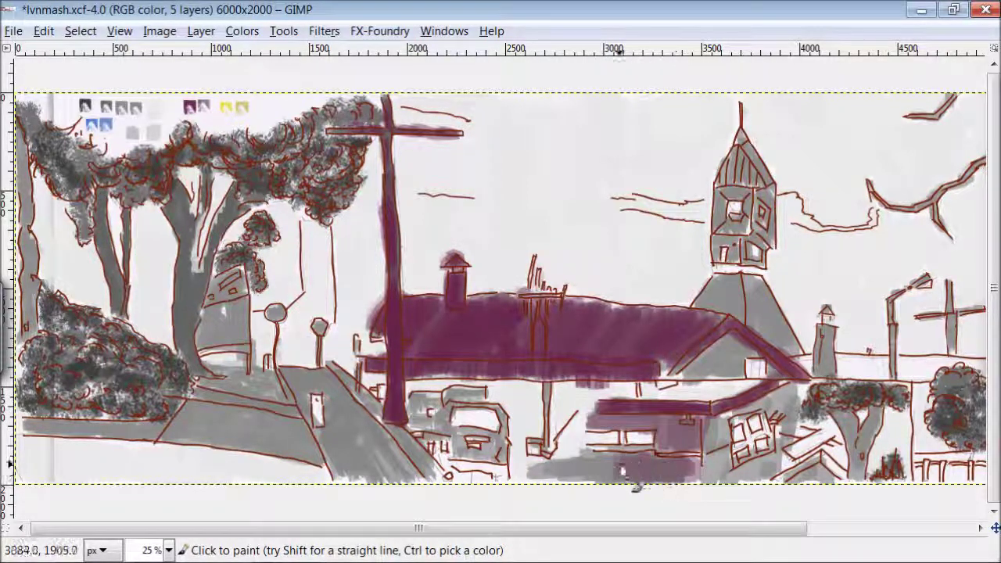
{"action": "mouse_move", "coordinate": [798, 380]}
{"action": "left_mouse_down"}
{"action": "mouse_move", "coordinate": [707, 470]}
{"action": "mouse_move", "coordinate": [777, 468]}
{"action": "left_mouse_up"}
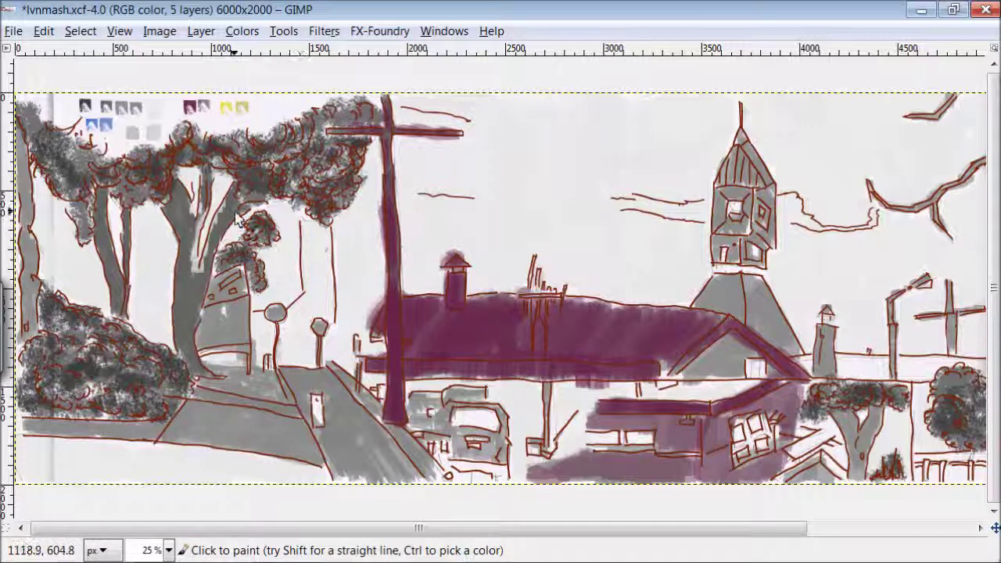
- Sample grey from the swatches and repaint the diagonal road edge and road area grey
{"action": "left_click", "coordinate": [220, 107], "text": "ctrl"}
{"action": "mouse_move", "coordinate": [391, 440]}
{"action": "left_mouse_down"}
{"action": "mouse_move", "coordinate": [341, 401]}
{"action": "mouse_move", "coordinate": [352, 391]}
{"action": "left_mouse_up"}
{"action": "left_click_drag", "start_coordinate": [244, 407], "coordinate": [403, 481]}
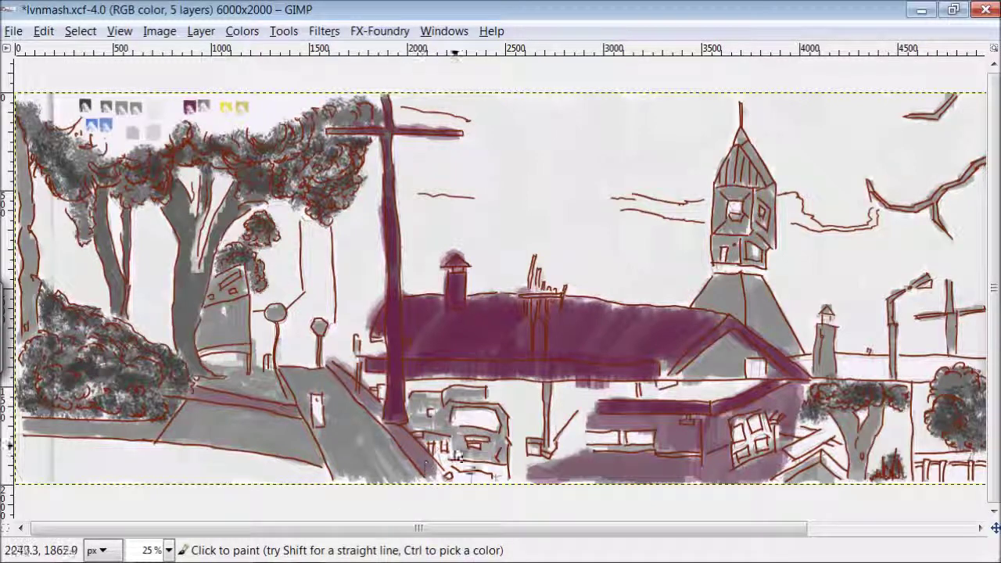
{"action": "left_click_drag", "start_coordinate": [381, 528], "coordinate": [544, 528]}
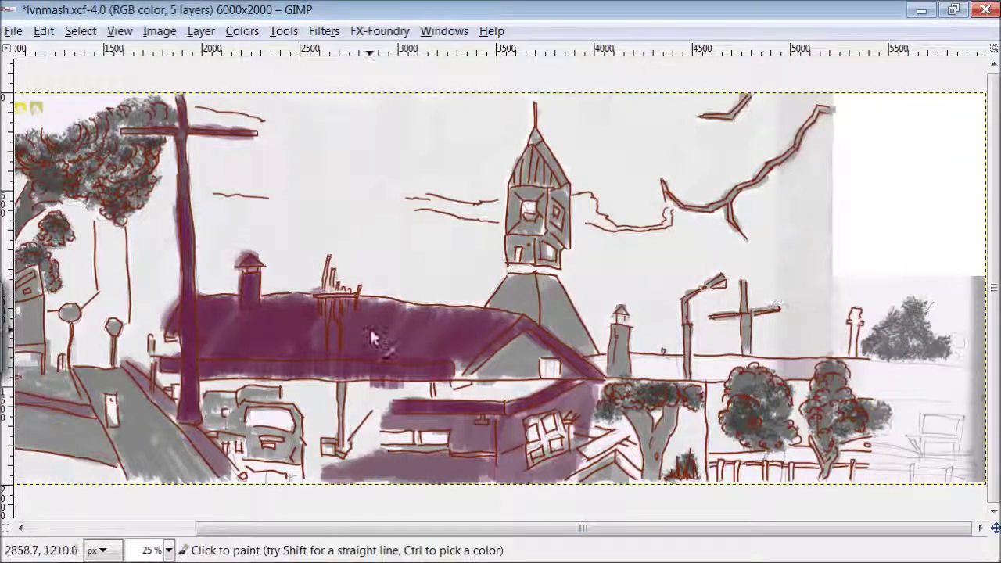
- Paint the cross post, lamp head and lamp post maroon
{"action": "left_click", "coordinate": [172, 206], "text": "ctrl"}
{"action": "left_click_drag", "start_coordinate": [744, 354], "coordinate": [743, 285]}
{"action": "mouse_move", "coordinate": [770, 327]}
{"action": "left_mouse_down"}
{"action": "mouse_move", "coordinate": [709, 313]}
{"action": "mouse_move", "coordinate": [722, 283]}
{"action": "left_mouse_up"}
{"action": "left_click_drag", "start_coordinate": [688, 313], "coordinate": [687, 375]}
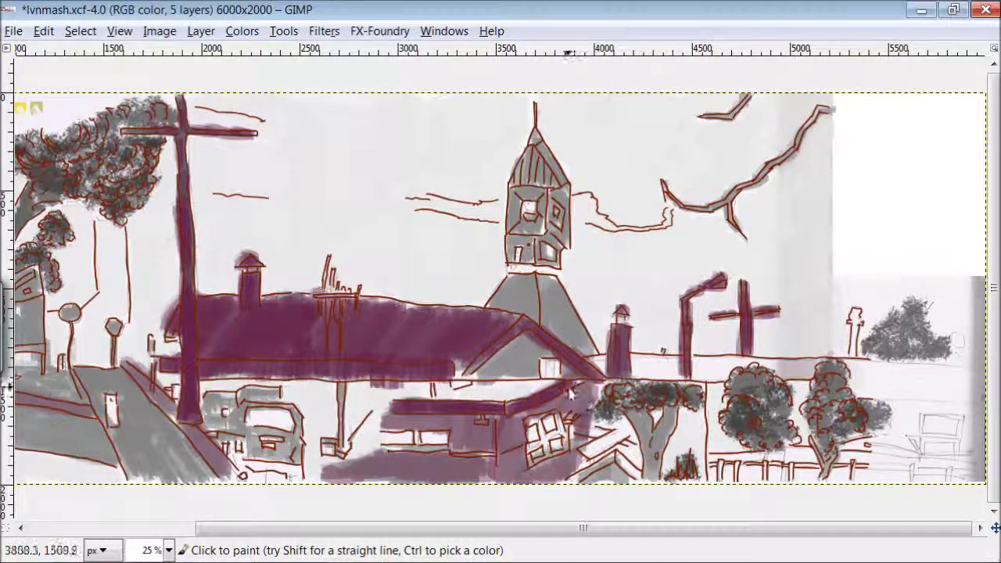
{"action": "left_click_drag", "start_coordinate": [330, 530], "coordinate": [210, 530]}
{"action": "mouse_move", "coordinate": [650, 297]}
{"action": "left_mouse_down"}
{"action": "mouse_move", "coordinate": [689, 291]}
{"action": "mouse_move", "coordinate": [707, 306]}
{"action": "left_mouse_up"}
- Paint the church tower, spire and the small house between the trees dark maroon
{"action": "mouse_move", "coordinate": [692, 234]}
{"action": "left_mouse_down"}
{"action": "mouse_move", "coordinate": [681, 262]}
{"action": "mouse_move", "coordinate": [703, 269]}
{"action": "mouse_move", "coordinate": [710, 209]}
{"action": "mouse_move", "coordinate": [709, 226]}
{"action": "mouse_move", "coordinate": [677, 199]}
{"action": "left_mouse_up"}
{"action": "mouse_move", "coordinate": [701, 128]}
{"action": "left_mouse_down"}
{"action": "mouse_move", "coordinate": [715, 222]}
{"action": "mouse_move", "coordinate": [693, 108]}
{"action": "mouse_move", "coordinate": [693, 336]}
{"action": "left_mouse_up"}
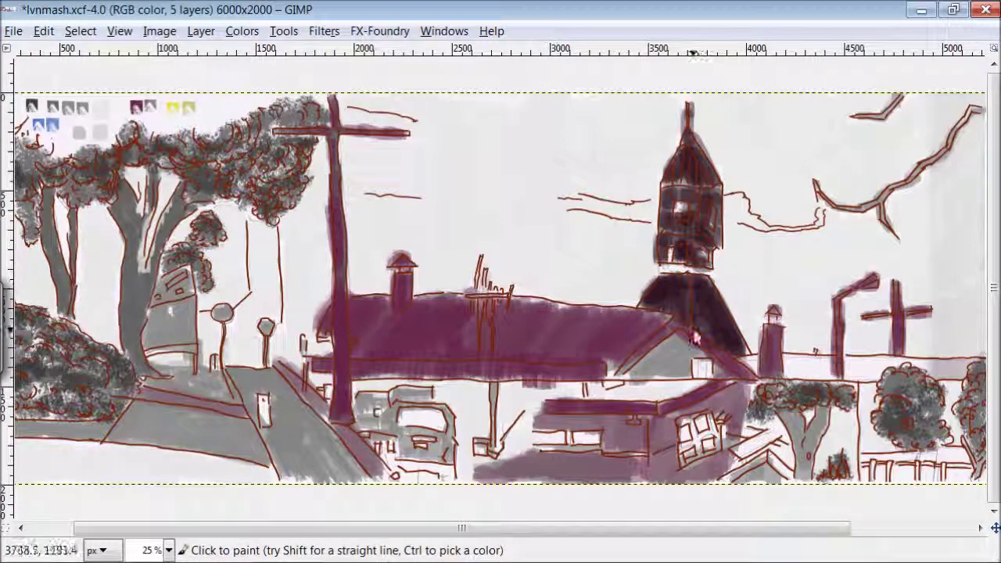
{"action": "mouse_move", "coordinate": [188, 315]}
{"action": "left_mouse_down"}
{"action": "mouse_move", "coordinate": [160, 316]}
{"action": "mouse_move", "coordinate": [196, 356]}
{"action": "left_mouse_up"}
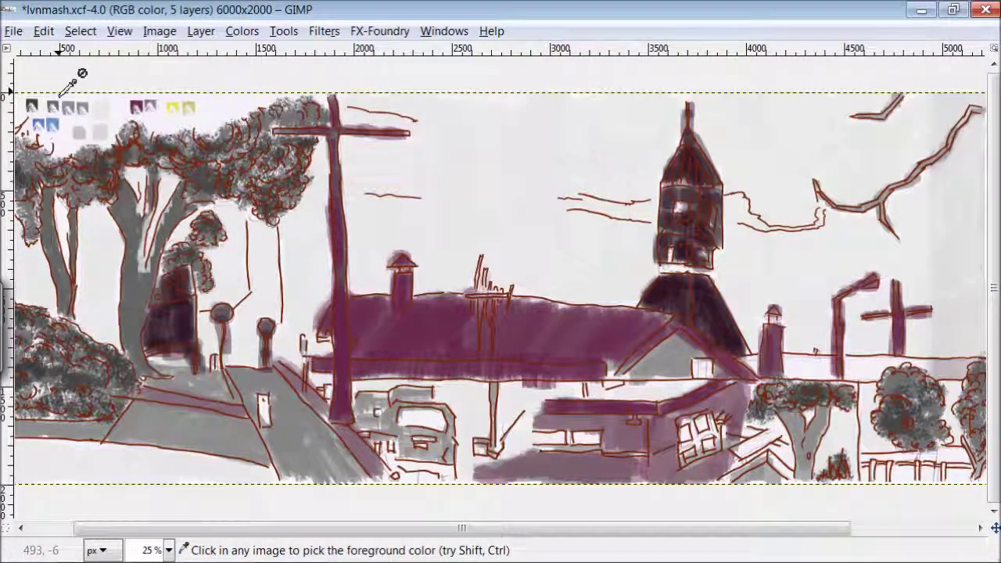
- Brush blue sky left of the church tower and around the left trees and trunks
{"action": "mouse_move", "coordinate": [643, 275]}
{"action": "left_mouse_down"}
{"action": "mouse_move", "coordinate": [633, 250]}
{"action": "mouse_move", "coordinate": [603, 290]}
{"action": "mouse_move", "coordinate": [618, 226]}
{"action": "mouse_move", "coordinate": [573, 279]}
{"action": "mouse_move", "coordinate": [387, 291]}
{"action": "mouse_move", "coordinate": [356, 234]}
{"action": "mouse_move", "coordinate": [352, 157]}
{"action": "mouse_move", "coordinate": [437, 279]}
{"action": "mouse_move", "coordinate": [418, 235]}
{"action": "mouse_move", "coordinate": [486, 211]}
{"action": "mouse_move", "coordinate": [536, 282]}
{"action": "mouse_move", "coordinate": [570, 232]}
{"action": "left_mouse_up"}
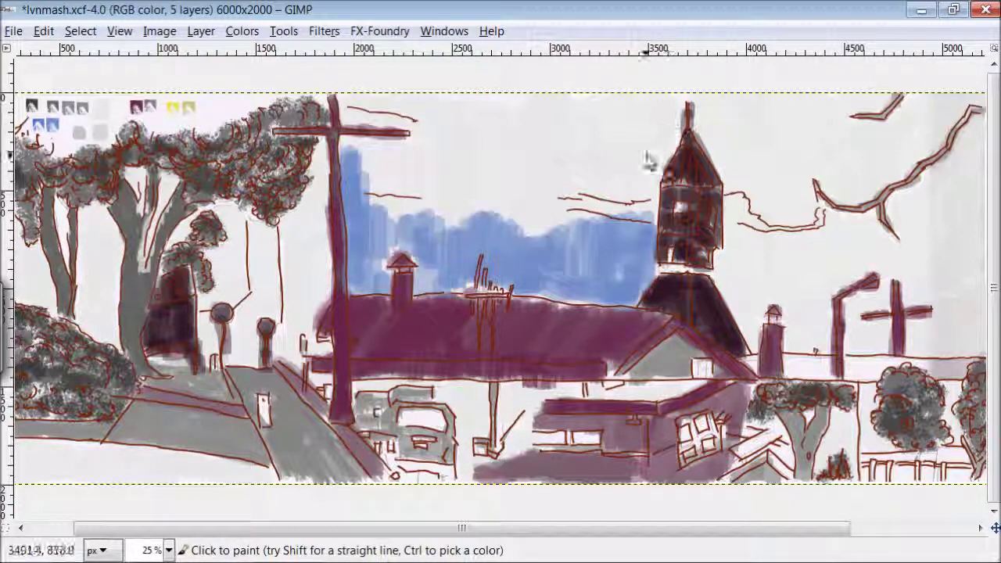
{"action": "mouse_move", "coordinate": [670, 100]}
{"action": "left_mouse_down"}
{"action": "mouse_move", "coordinate": [674, 124]}
{"action": "mouse_move", "coordinate": [650, 234]}
{"action": "mouse_move", "coordinate": [610, 286]}
{"action": "mouse_move", "coordinate": [537, 168]}
{"action": "mouse_move", "coordinate": [494, 195]}
{"action": "left_mouse_up"}
{"action": "mouse_move", "coordinate": [311, 277]}
{"action": "left_mouse_down"}
{"action": "mouse_move", "coordinate": [328, 178]}
{"action": "mouse_move", "coordinate": [297, 266]}
{"action": "mouse_move", "coordinate": [293, 360]}
{"action": "mouse_move", "coordinate": [313, 235]}
{"action": "left_mouse_up"}
{"action": "mouse_move", "coordinate": [238, 168]}
{"action": "left_mouse_down"}
{"action": "mouse_move", "coordinate": [238, 273]}
{"action": "mouse_move", "coordinate": [248, 281]}
{"action": "mouse_move", "coordinate": [230, 208]}
{"action": "left_mouse_up"}
{"action": "left_click_drag", "start_coordinate": [184, 233], "coordinate": [219, 260]}
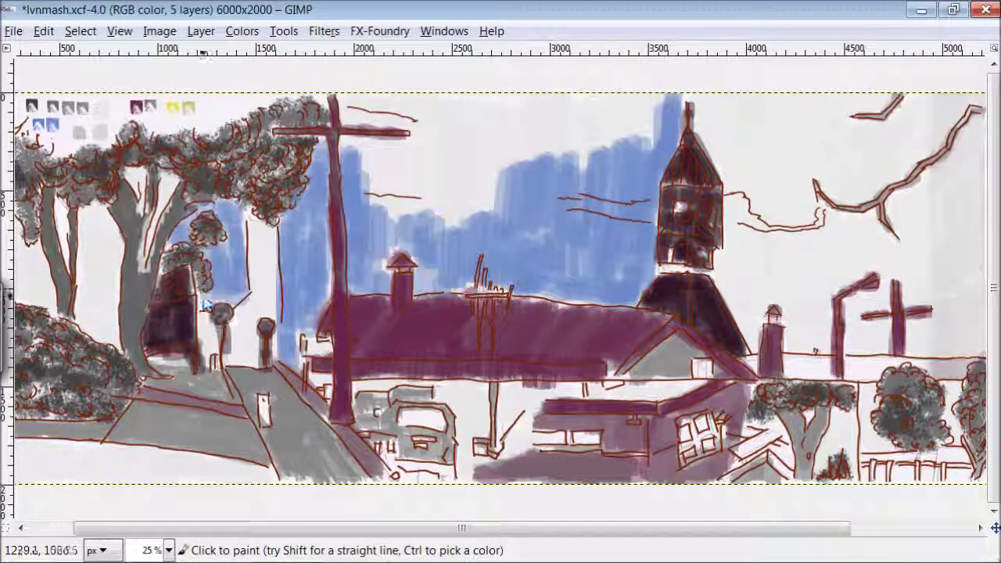
{"action": "mouse_move", "coordinate": [169, 181]}
{"action": "left_mouse_down"}
{"action": "mouse_move", "coordinate": [156, 232]}
{"action": "mouse_move", "coordinate": [144, 183]}
{"action": "mouse_move", "coordinate": [109, 330]}
{"action": "mouse_move", "coordinate": [84, 283]}
{"action": "mouse_move", "coordinate": [110, 285]}
{"action": "mouse_move", "coordinate": [119, 259]}
{"action": "mouse_move", "coordinate": [87, 219]}
{"action": "left_mouse_up"}
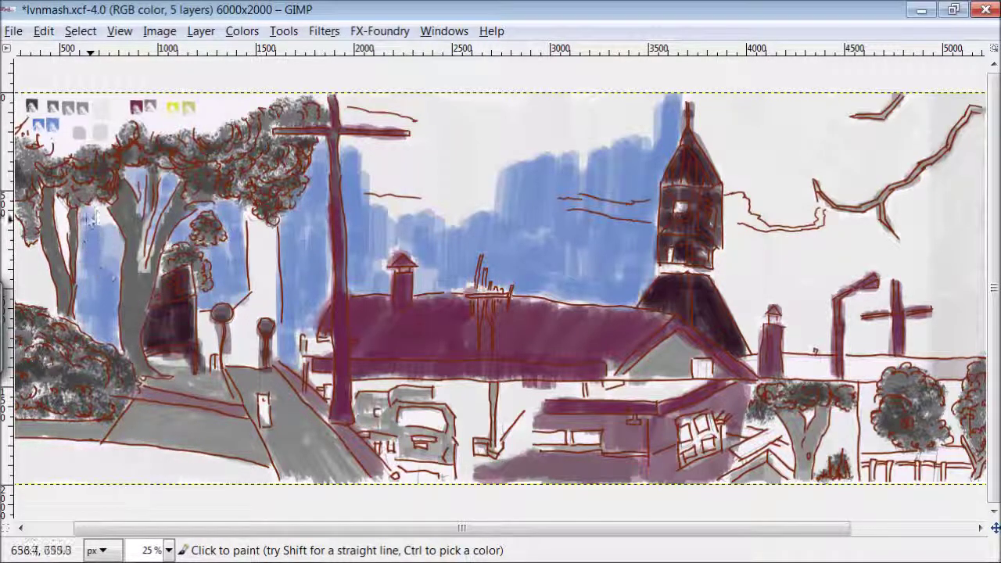
{"action": "left_click_drag", "start_coordinate": [121, 335], "coordinate": [64, 206]}
{"action": "mouse_move", "coordinate": [64, 245]}
{"action": "left_mouse_down"}
{"action": "mouse_move", "coordinate": [36, 280]}
{"action": "mouse_move", "coordinate": [79, 246]}
{"action": "left_mouse_up"}
- Extend the blue sky across the right side, around the steeple, cross, branch and fence trees
{"action": "mouse_move", "coordinate": [356, 156]}
{"action": "left_mouse_down"}
{"action": "mouse_move", "coordinate": [392, 190]}
{"action": "mouse_move", "coordinate": [569, 168]}
{"action": "mouse_move", "coordinate": [677, 110]}
{"action": "left_mouse_up"}
{"action": "mouse_move", "coordinate": [348, 102]}
{"action": "left_mouse_down"}
{"action": "mouse_move", "coordinate": [360, 117]}
{"action": "mouse_move", "coordinate": [440, 149]}
{"action": "mouse_move", "coordinate": [508, 113]}
{"action": "mouse_move", "coordinate": [630, 117]}
{"action": "left_mouse_up"}
{"action": "mouse_move", "coordinate": [720, 262]}
{"action": "left_mouse_down"}
{"action": "mouse_move", "coordinate": [725, 273]}
{"action": "mouse_move", "coordinate": [742, 209]}
{"action": "mouse_move", "coordinate": [761, 356]}
{"action": "mouse_move", "coordinate": [782, 290]}
{"action": "mouse_move", "coordinate": [808, 324]}
{"action": "mouse_move", "coordinate": [818, 269]}
{"action": "left_mouse_up"}
{"action": "mouse_move", "coordinate": [701, 106]}
{"action": "left_mouse_down"}
{"action": "mouse_move", "coordinate": [701, 123]}
{"action": "mouse_move", "coordinate": [728, 132]}
{"action": "mouse_move", "coordinate": [760, 282]}
{"action": "left_mouse_up"}
{"action": "mouse_move", "coordinate": [881, 344]}
{"action": "left_mouse_down"}
{"action": "mouse_move", "coordinate": [891, 330]}
{"action": "mouse_move", "coordinate": [870, 330]}
{"action": "mouse_move", "coordinate": [895, 303]}
{"action": "mouse_move", "coordinate": [875, 231]}
{"action": "mouse_move", "coordinate": [841, 223]}
{"action": "mouse_move", "coordinate": [787, 257]}
{"action": "mouse_move", "coordinate": [805, 258]}
{"action": "left_mouse_up"}
{"action": "mouse_move", "coordinate": [967, 289]}
{"action": "left_mouse_down"}
{"action": "mouse_move", "coordinate": [978, 333]}
{"action": "mouse_move", "coordinate": [926, 341]}
{"action": "mouse_move", "coordinate": [987, 345]}
{"action": "mouse_move", "coordinate": [934, 202]}
{"action": "mouse_move", "coordinate": [907, 275]}
{"action": "mouse_move", "coordinate": [960, 309]}
{"action": "mouse_move", "coordinate": [985, 182]}
{"action": "mouse_move", "coordinate": [912, 204]}
{"action": "mouse_move", "coordinate": [946, 228]}
{"action": "left_mouse_up"}
{"action": "mouse_move", "coordinate": [945, 106]}
{"action": "left_mouse_down"}
{"action": "mouse_move", "coordinate": [877, 162]}
{"action": "mouse_move", "coordinate": [837, 125]}
{"action": "mouse_move", "coordinate": [789, 161]}
{"action": "mouse_move", "coordinate": [745, 115]}
{"action": "mouse_move", "coordinate": [781, 206]}
{"action": "mouse_move", "coordinate": [769, 214]}
{"action": "mouse_move", "coordinate": [778, 165]}
{"action": "mouse_move", "coordinate": [725, 140]}
{"action": "mouse_move", "coordinate": [755, 287]}
{"action": "left_mouse_up"}
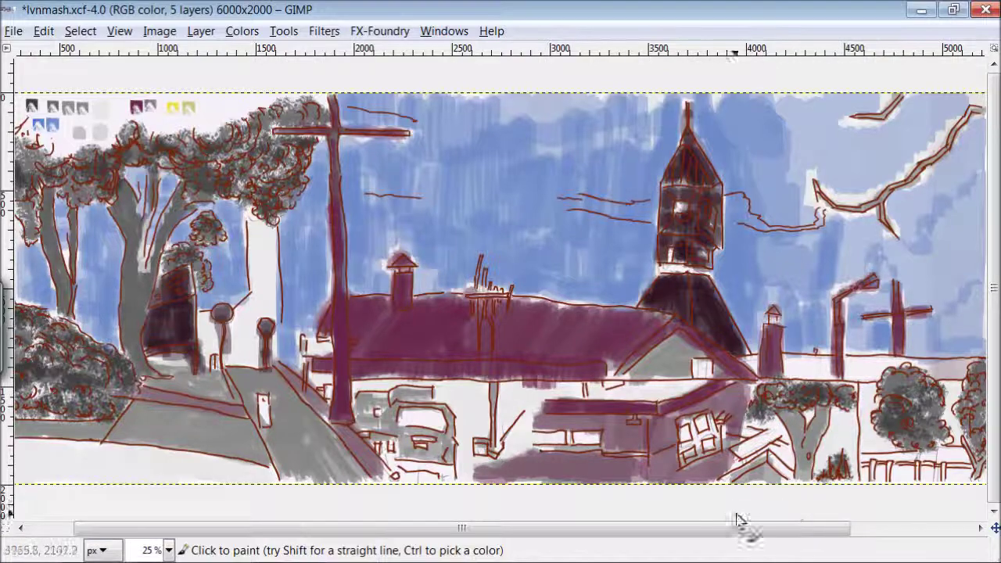
{"action": "scroll", "coordinate": [751, 528], "scroll_direction": "right", "scroll_amount": 4}
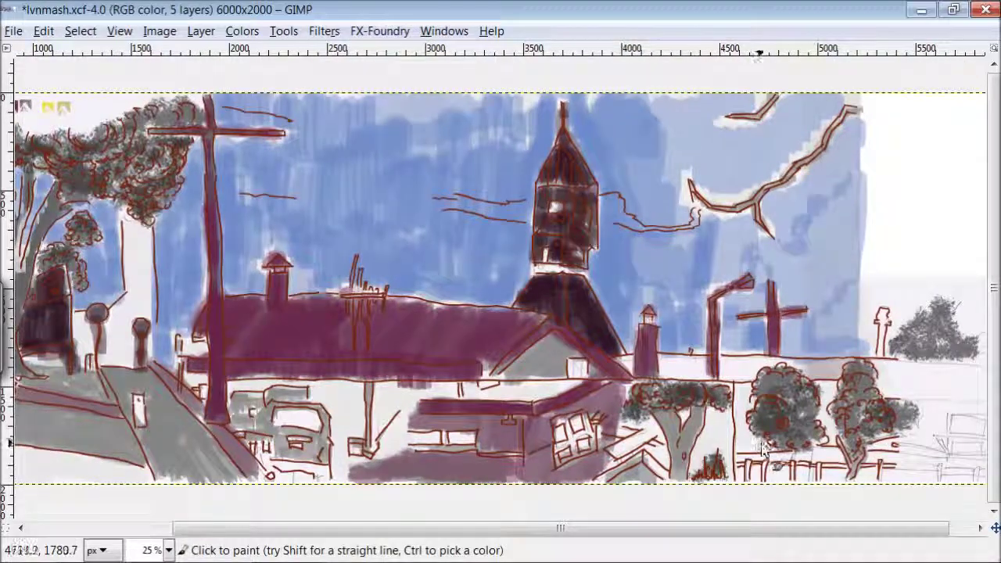
{"action": "mouse_move", "coordinate": [753, 464]}
{"action": "left_mouse_down"}
{"action": "mouse_move", "coordinate": [763, 426]}
{"action": "mouse_move", "coordinate": [739, 392]}
{"action": "mouse_move", "coordinate": [829, 392]}
{"action": "mouse_move", "coordinate": [832, 456]}
{"action": "left_mouse_up"}
{"action": "scroll", "coordinate": [662, 529], "scroll_direction": "left", "scroll_amount": 6}
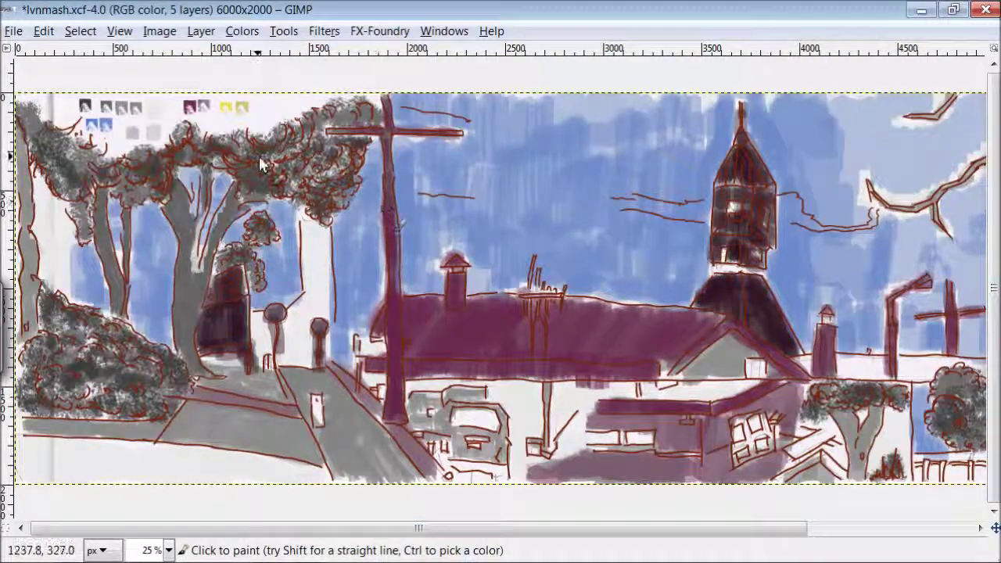
- Pick green and select the Vine brush, then hide the docks
{"action": "key", "text": "o"}
{"action": "key", "text": "Tab"}
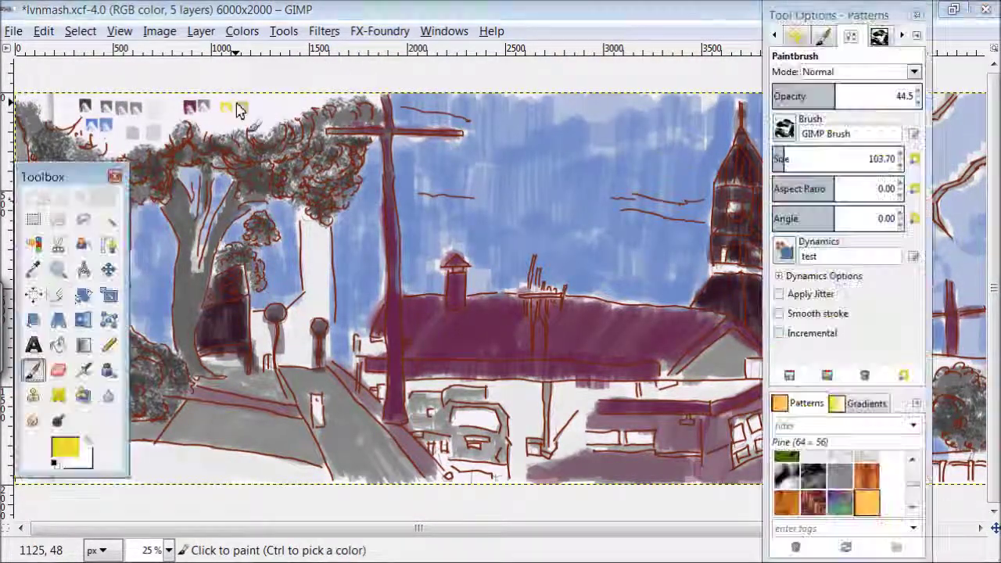
{"action": "left_click", "coordinate": [784, 127]}
{"action": "left_click", "coordinate": [444, 30]}
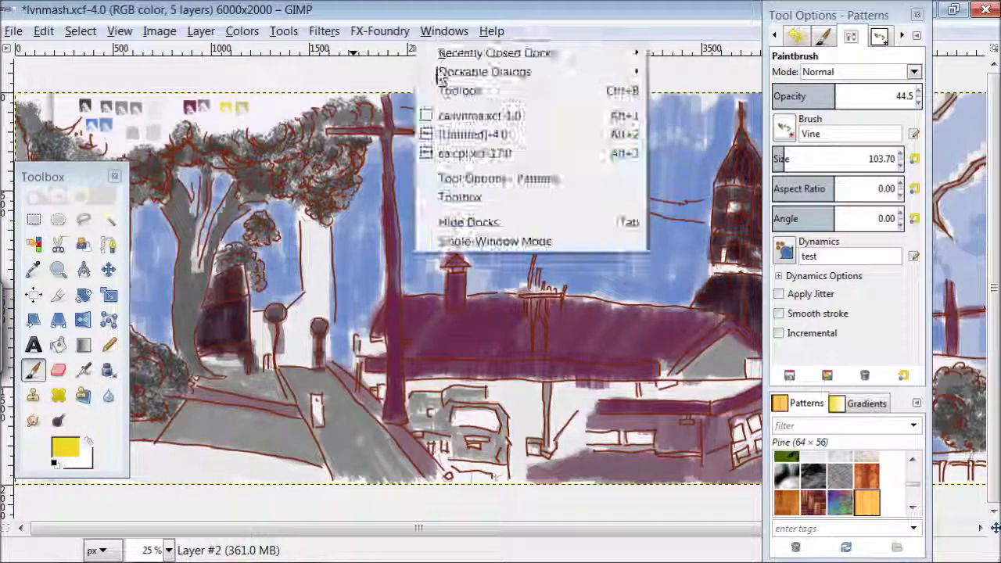
{"action": "left_click", "coordinate": [469, 219]}
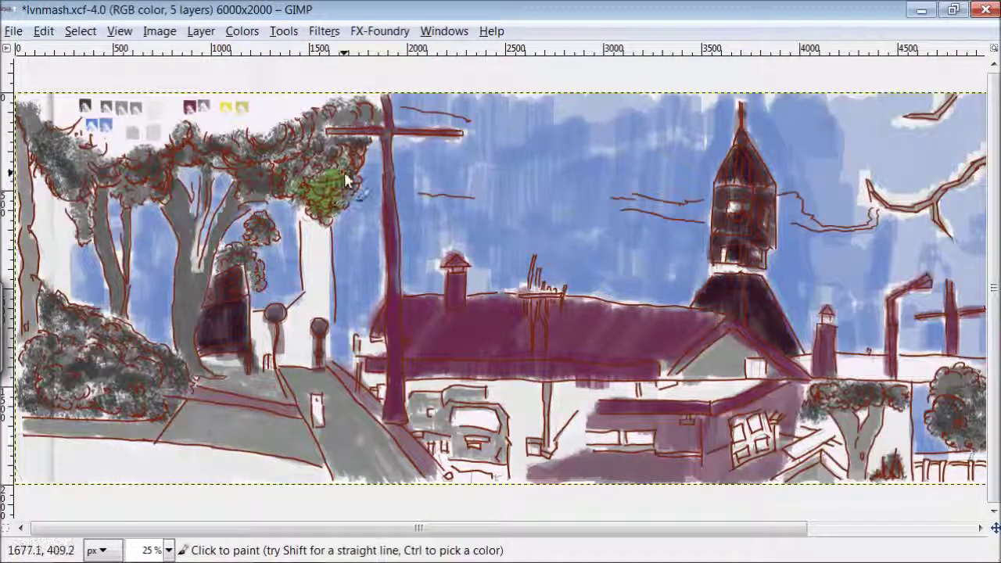
- Paint green foliage over the left tree crowns, lower-left bush and right-hand trees
{"action": "mouse_move", "coordinate": [351, 140]}
{"action": "left_mouse_down"}
{"action": "mouse_move", "coordinate": [300, 175]}
{"action": "mouse_move", "coordinate": [331, 137]}
{"action": "mouse_move", "coordinate": [286, 129]}
{"action": "mouse_move", "coordinate": [353, 117]}
{"action": "left_mouse_up"}
{"action": "mouse_move", "coordinate": [295, 171]}
{"action": "left_mouse_down"}
{"action": "mouse_move", "coordinate": [225, 177]}
{"action": "mouse_move", "coordinate": [255, 159]}
{"action": "mouse_move", "coordinate": [272, 208]}
{"action": "mouse_move", "coordinate": [188, 156]}
{"action": "mouse_move", "coordinate": [190, 141]}
{"action": "mouse_move", "coordinate": [82, 198]}
{"action": "mouse_move", "coordinate": [82, 240]}
{"action": "mouse_move", "coordinate": [28, 116]}
{"action": "left_mouse_up"}
{"action": "mouse_move", "coordinate": [169, 356]}
{"action": "left_mouse_down"}
{"action": "mouse_move", "coordinate": [156, 387]}
{"action": "mouse_move", "coordinate": [176, 376]}
{"action": "mouse_move", "coordinate": [125, 407]}
{"action": "mouse_move", "coordinate": [109, 359]}
{"action": "mouse_move", "coordinate": [79, 374]}
{"action": "left_mouse_up"}
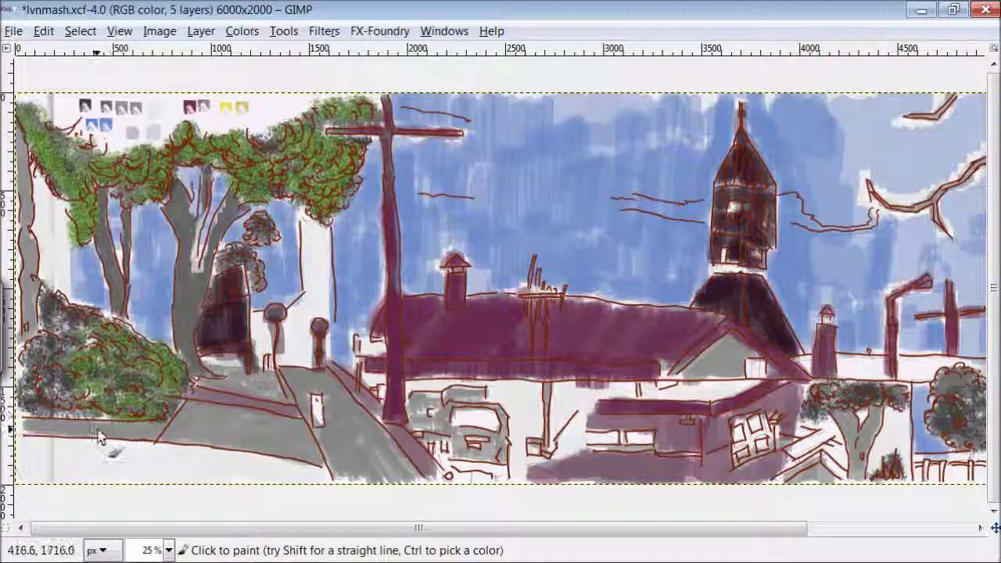
{"action": "mouse_move", "coordinate": [251, 266]}
{"action": "left_mouse_down"}
{"action": "mouse_move", "coordinate": [231, 266]}
{"action": "mouse_move", "coordinate": [266, 227]}
{"action": "left_mouse_up"}
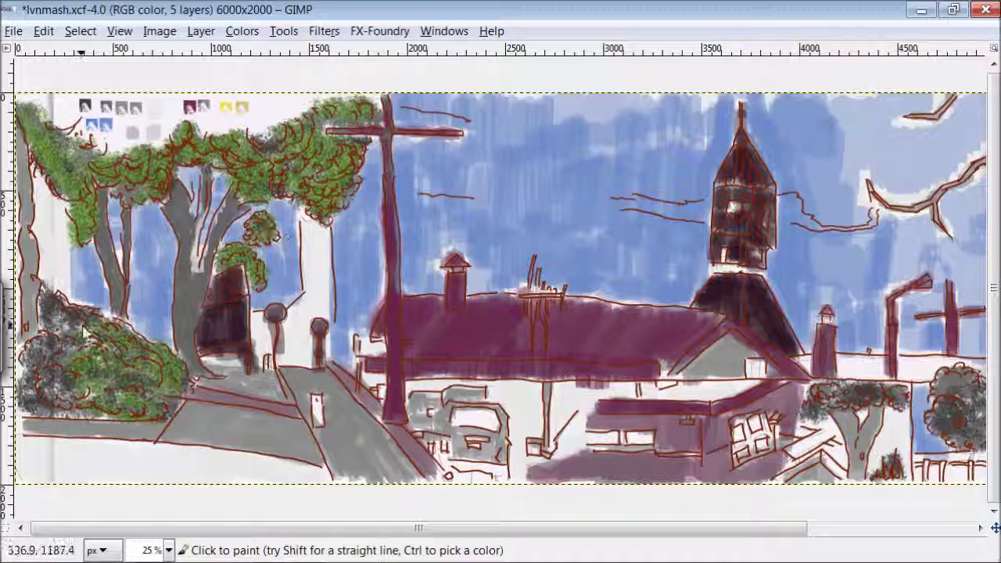
{"action": "left_click_drag", "start_coordinate": [69, 341], "coordinate": [35, 372]}
{"action": "mouse_move", "coordinate": [891, 405]}
{"action": "left_mouse_down"}
{"action": "mouse_move", "coordinate": [841, 407]}
{"action": "mouse_move", "coordinate": [856, 400]}
{"action": "mouse_move", "coordinate": [816, 434]}
{"action": "left_mouse_up"}
{"action": "scroll", "coordinate": [698, 407], "scroll_direction": "right", "scroll_amount": 5}
{"action": "left_click_drag", "start_coordinate": [929, 397], "coordinate": [951, 426]}
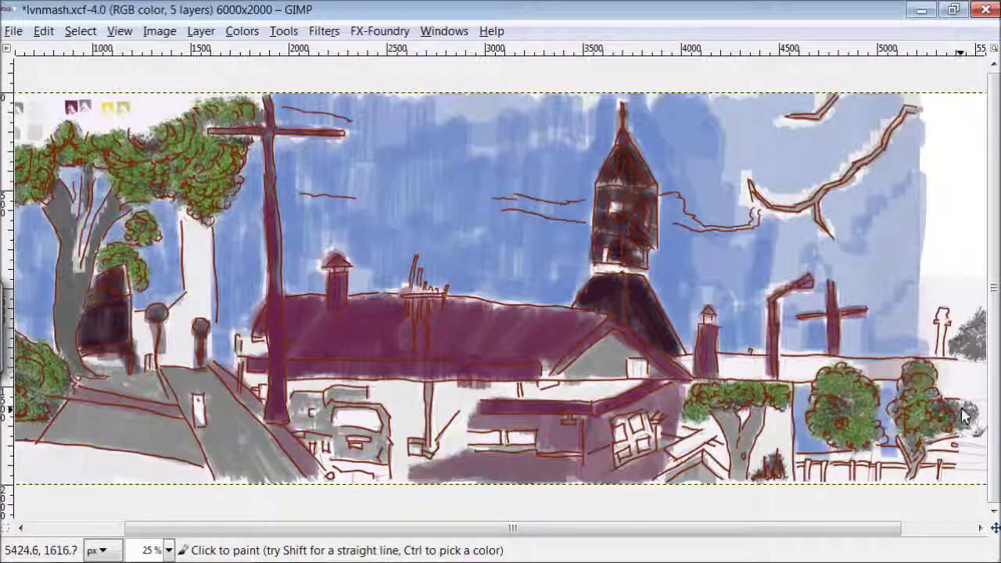
{"action": "left_click_drag", "start_coordinate": [492, 528], "coordinate": [398, 528]}
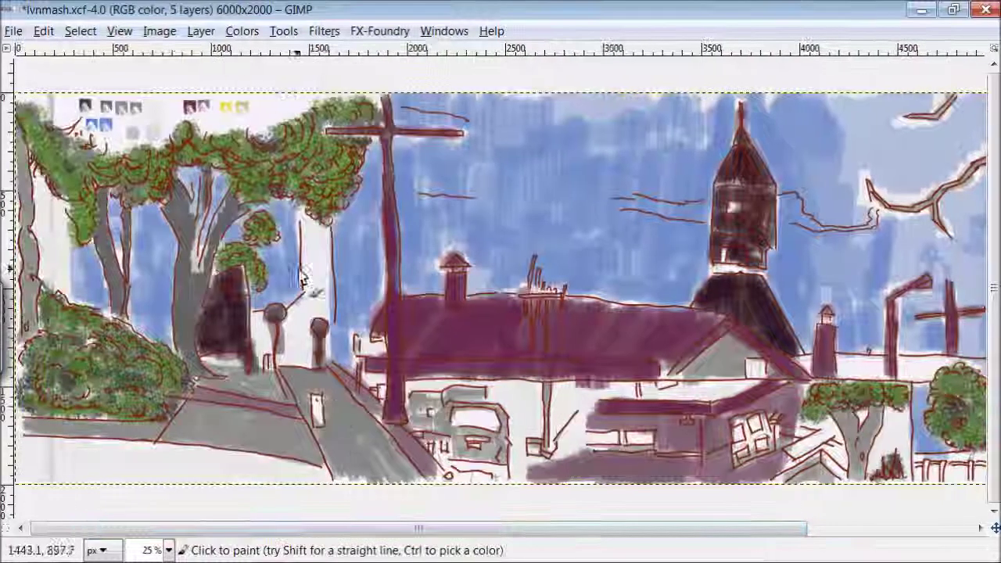
- Pick yellow, select the Chalk 03 brush and hide the docks
{"action": "left_click", "coordinate": [233, 92]}
{"action": "key", "text": "Tab"}
{"action": "key", "text": "p"}
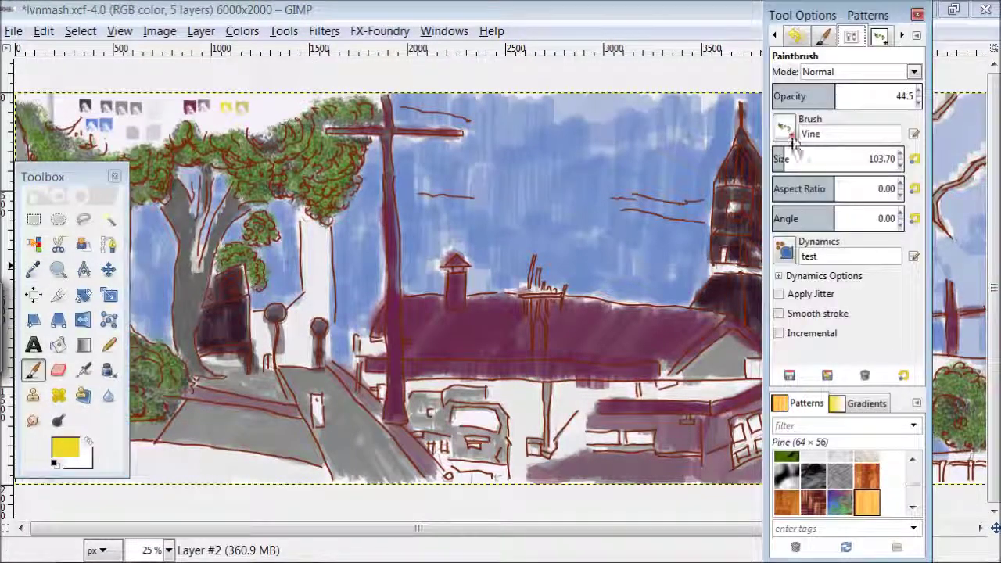
{"action": "left_click", "coordinate": [784, 127]}
{"action": "scroll", "coordinate": [912, 317], "scroll_direction": "up", "scroll_amount": 2}
{"action": "left_click", "coordinate": [891, 302]}
{"action": "key", "text": "Tab"}
- Colour the big and thin tree trunks and the upper-right branch yellow
{"action": "left_click_drag", "start_coordinate": [166, 205], "coordinate": [181, 257]}
{"action": "mouse_move", "coordinate": [210, 196]}
{"action": "left_mouse_down"}
{"action": "mouse_move", "coordinate": [250, 231]}
{"action": "mouse_move", "coordinate": [204, 261]}
{"action": "mouse_move", "coordinate": [189, 344]}
{"action": "mouse_move", "coordinate": [203, 379]}
{"action": "left_mouse_up"}
{"action": "left_click_drag", "start_coordinate": [127, 170], "coordinate": [119, 297]}
{"action": "left_click_drag", "start_coordinate": [103, 195], "coordinate": [125, 319]}
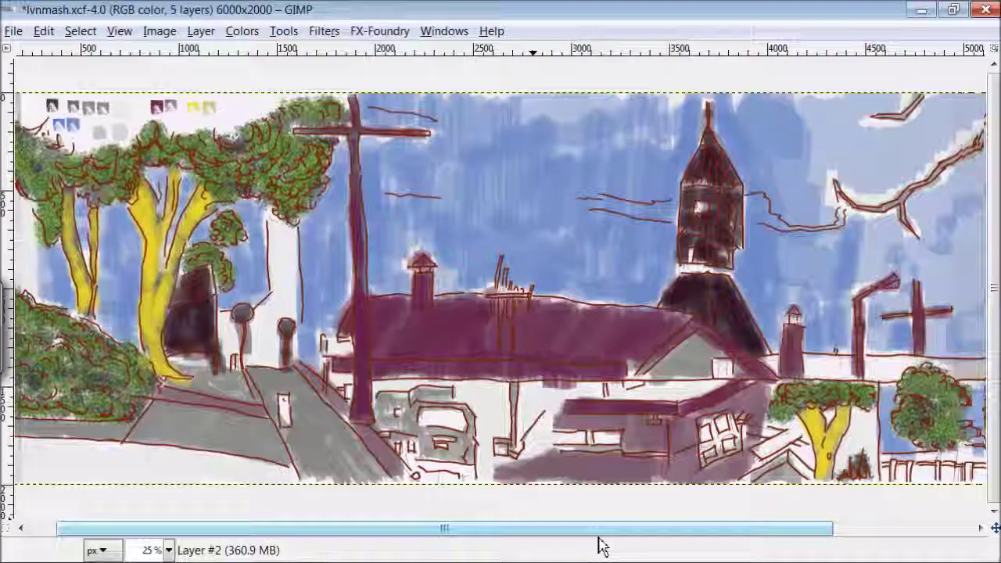
{"action": "mouse_move", "coordinate": [600, 529]}
{"action": "left_mouse_down"}
{"action": "mouse_move", "coordinate": [802, 118]}
{"action": "mouse_move", "coordinate": [791, 160]}
{"action": "mouse_move", "coordinate": [693, 204]}
{"action": "mouse_move", "coordinate": [744, 129]}
{"action": "mouse_move", "coordinate": [708, 116]}
{"action": "left_mouse_up"}
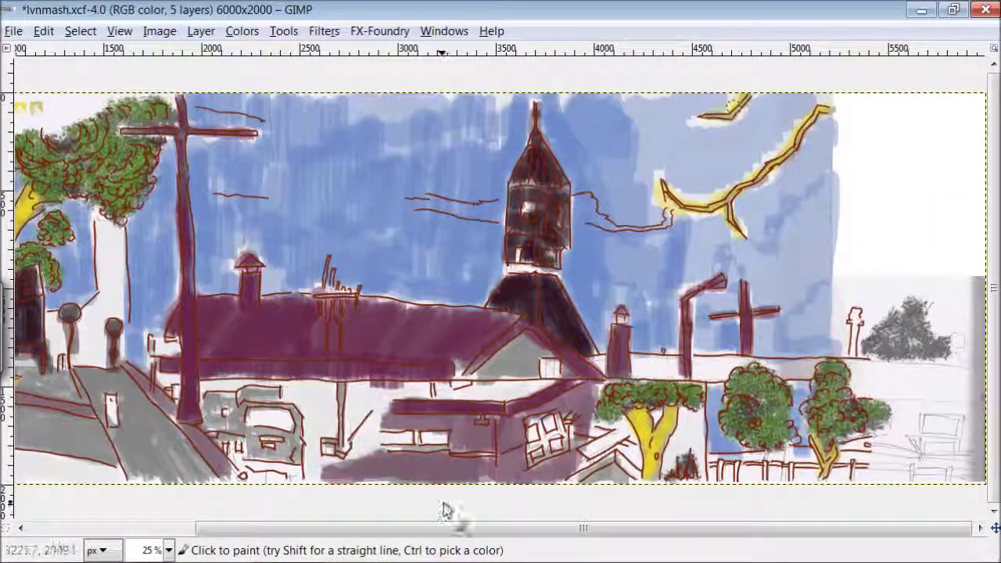
{"action": "scroll", "coordinate": [444, 509], "scroll_direction": "left", "scroll_amount": 5}
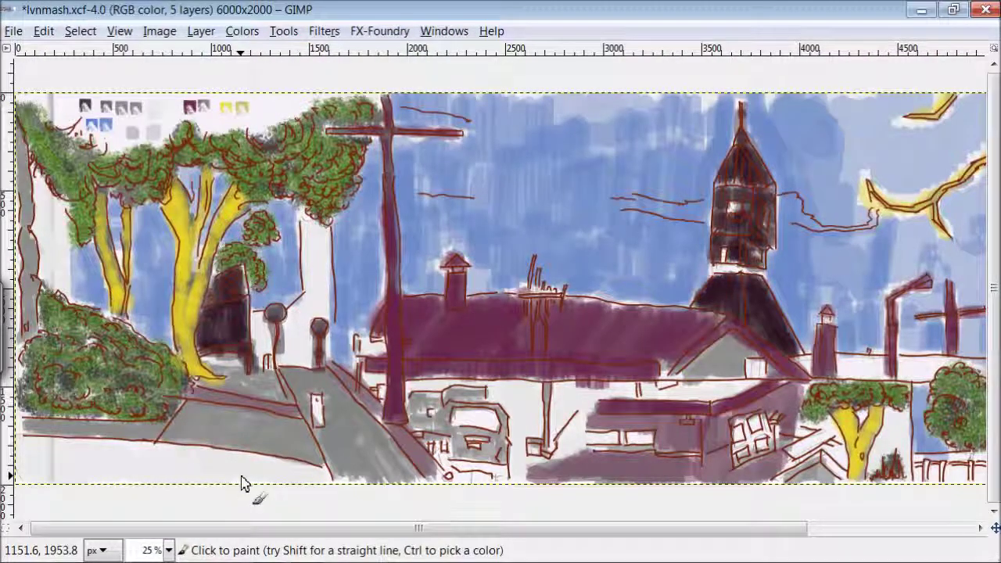
- Paint the street and the ground around the tree bases purple-grey
{"action": "mouse_move", "coordinate": [205, 361]}
{"action": "left_mouse_down"}
{"action": "mouse_move", "coordinate": [242, 391]}
{"action": "mouse_move", "coordinate": [174, 440]}
{"action": "mouse_move", "coordinate": [299, 441]}
{"action": "mouse_move", "coordinate": [31, 440]}
{"action": "mouse_move", "coordinate": [296, 375]}
{"action": "left_mouse_up"}
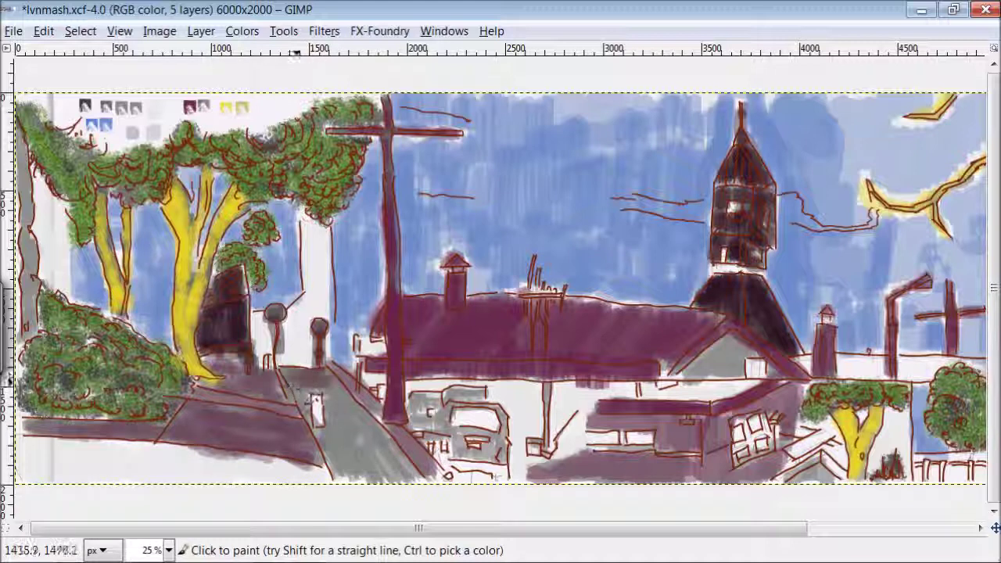
{"action": "mouse_move", "coordinate": [317, 419]}
{"action": "left_mouse_down"}
{"action": "mouse_move", "coordinate": [366, 462]}
{"action": "mouse_move", "coordinate": [383, 442]}
{"action": "mouse_move", "coordinate": [331, 251]}
{"action": "mouse_move", "coordinate": [310, 226]}
{"action": "mouse_move", "coordinate": [316, 294]}
{"action": "mouse_move", "coordinate": [264, 368]}
{"action": "left_mouse_up"}
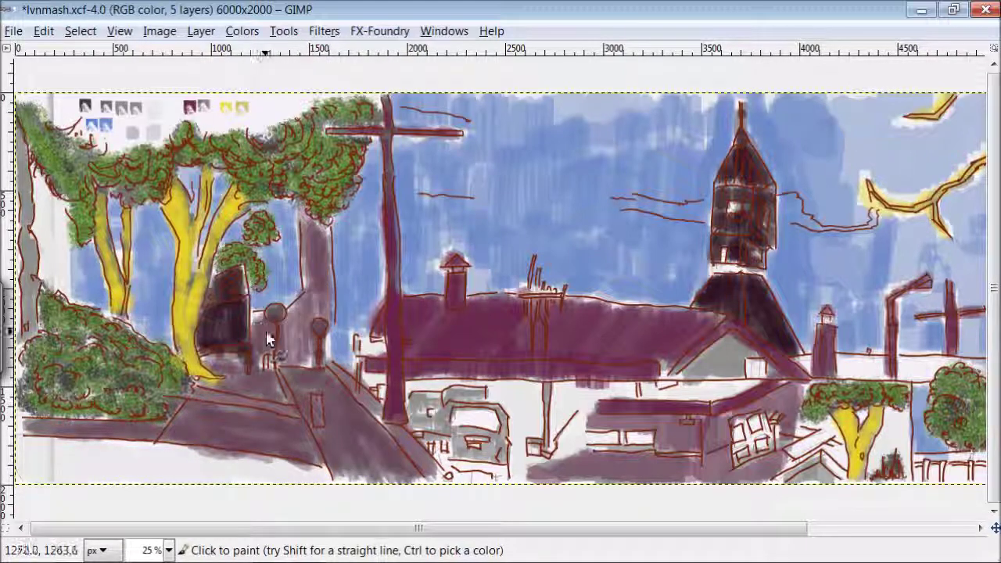
{"action": "mouse_move", "coordinate": [156, 344]}
{"action": "left_mouse_down"}
{"action": "mouse_move", "coordinate": [60, 291]}
{"action": "mouse_move", "coordinate": [47, 266]}
{"action": "mouse_move", "coordinate": [139, 306]}
{"action": "mouse_move", "coordinate": [156, 286]}
{"action": "left_mouse_up"}
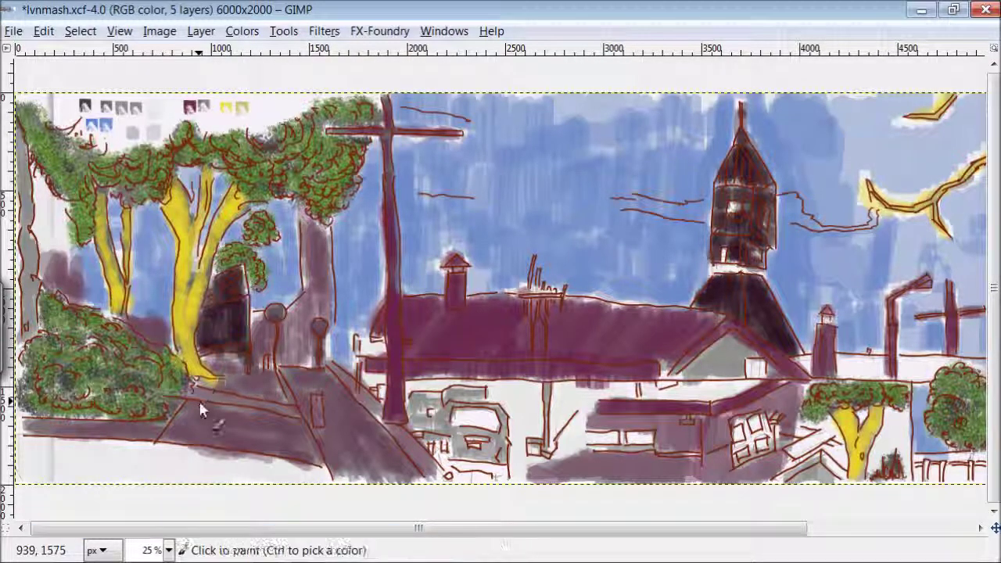
- Add a yellow far-left trunk and letter 'done. Thanks for' in the sky
{"action": "left_click_drag", "start_coordinate": [28, 337], "coordinate": [25, 121]}
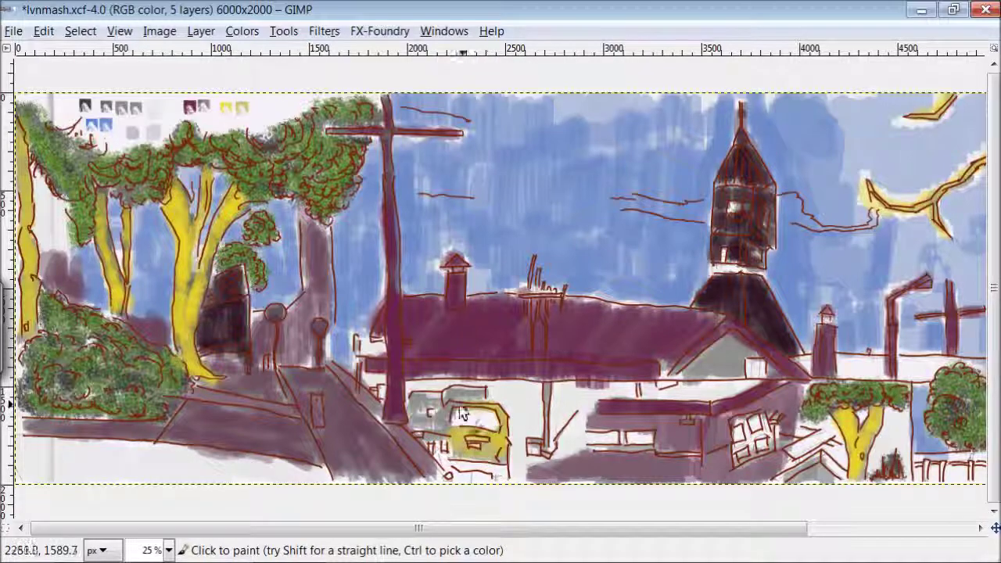
{"action": "left_click_drag", "start_coordinate": [571, 529], "coordinate": [736, 529]}
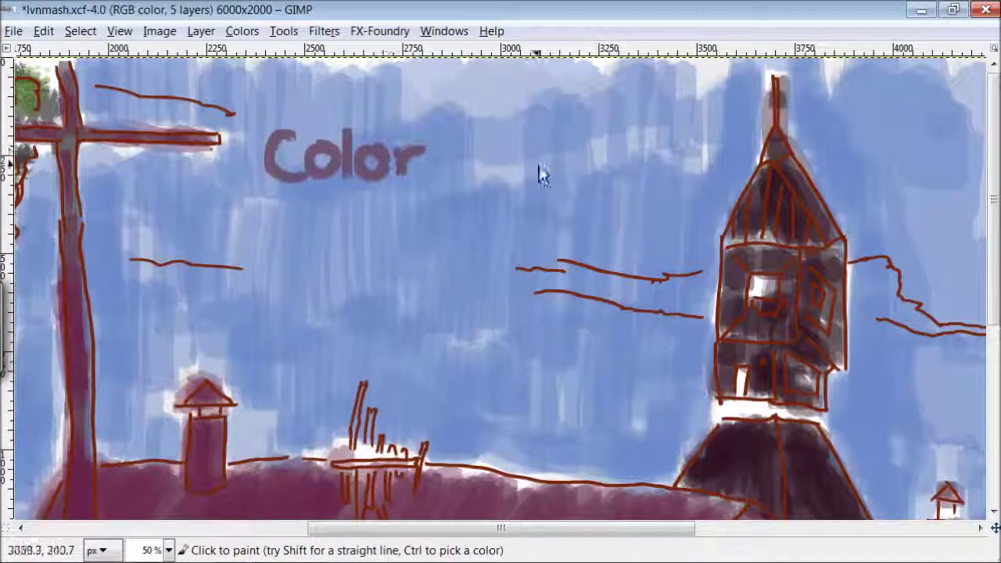
{"action": "left_click_drag", "start_coordinate": [540, 173], "coordinate": [675, 184]}
{"action": "mouse_move", "coordinate": [342, 238]}
{"action": "left_mouse_down"}
{"action": "mouse_move", "coordinate": [424, 224]}
{"action": "mouse_move", "coordinate": [554, 259]}
{"action": "mouse_move", "coordinate": [298, 308]}
{"action": "mouse_move", "coordinate": [386, 294]}
{"action": "mouse_move", "coordinate": [560, 329]}
{"action": "left_mouse_up"}
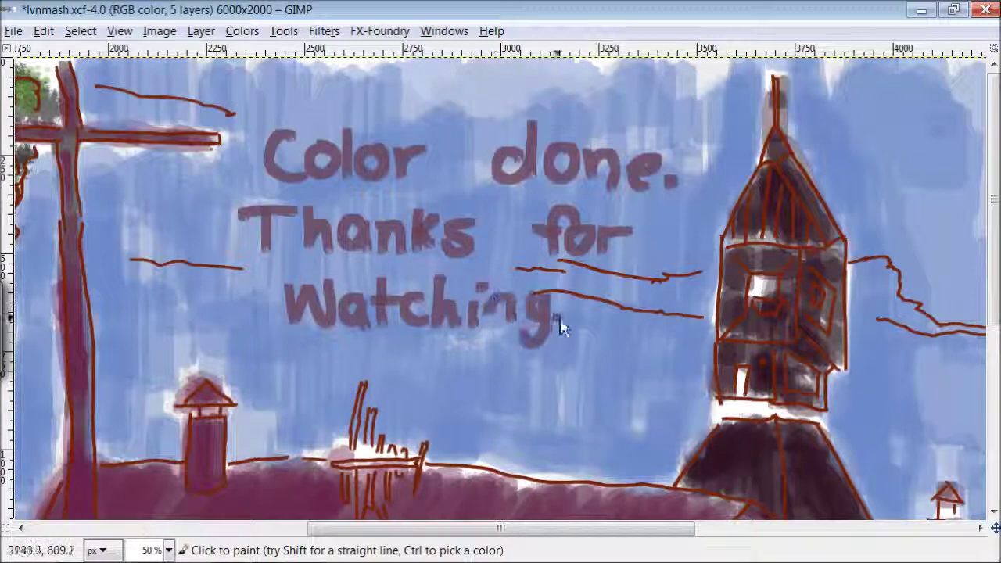
- Letter 'Sub + like' on a new line and paint a smiley face beside it
{"action": "left_click_drag", "start_coordinate": [307, 375], "coordinate": [403, 383]}
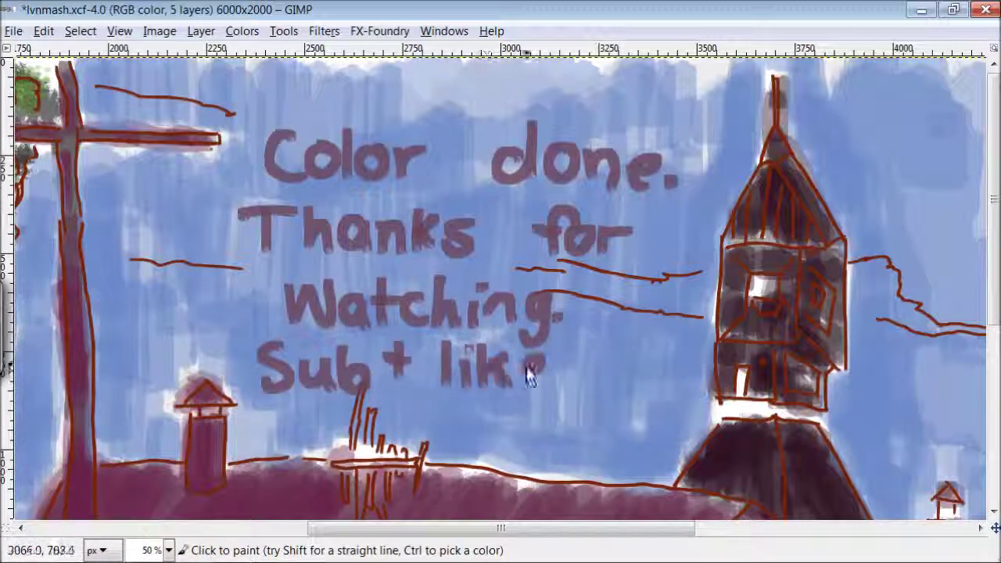
{"action": "left_click_drag", "start_coordinate": [616, 397], "coordinate": [637, 366]}
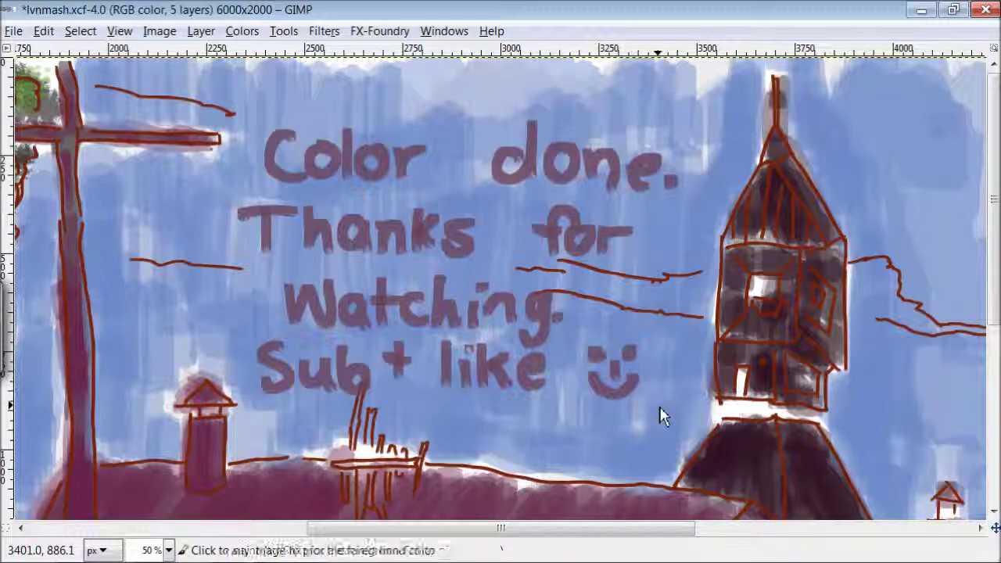